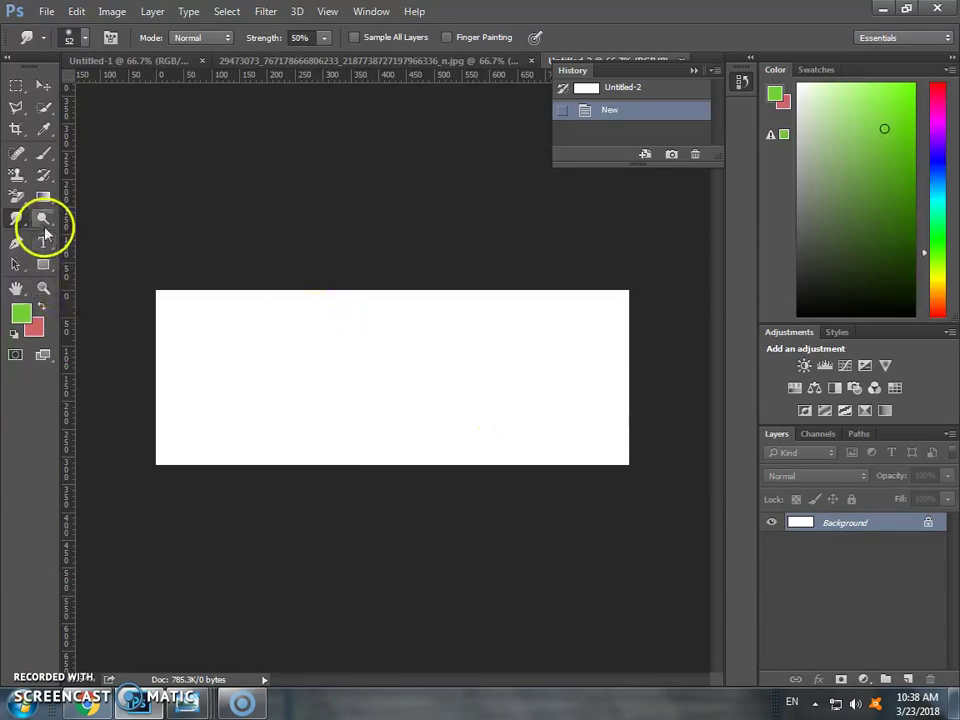
# Choose the Horizontal Type tool and set its text colour to near-black green #141911
pyautogui.click(43, 243)
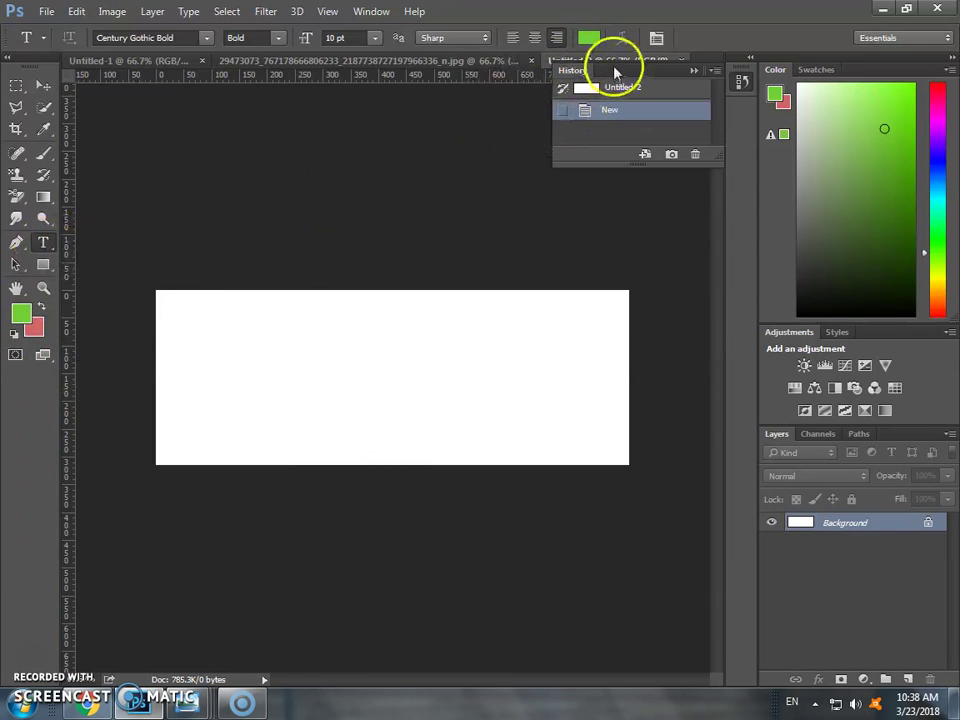
pyautogui.click(588, 37)
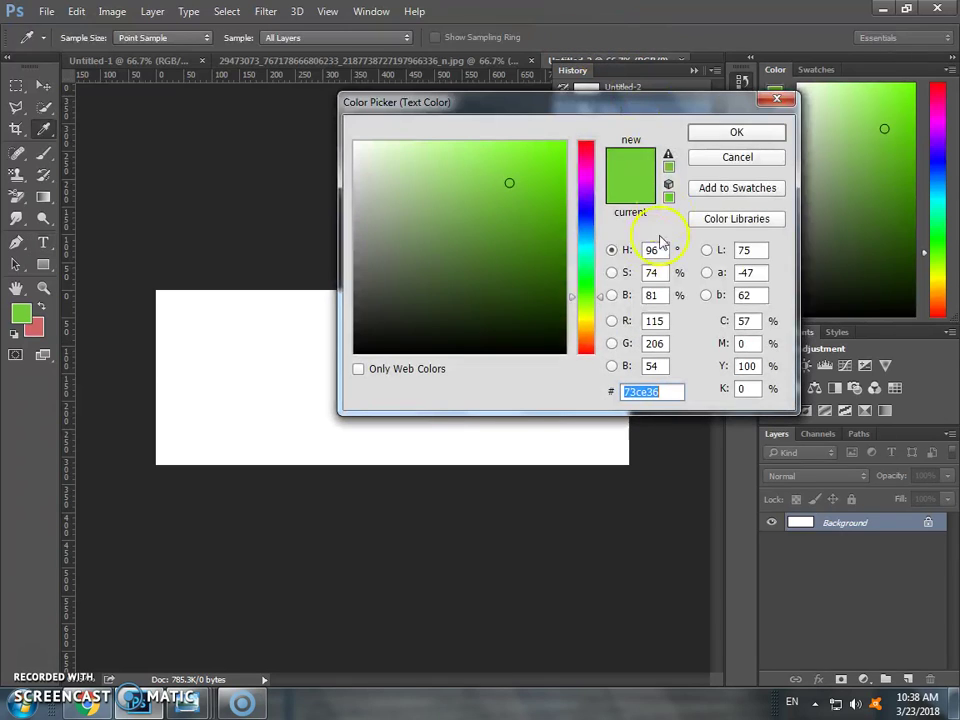
pyautogui.click(542, 319)
pyautogui.click(735, 131)
pyautogui.click(574, 111)
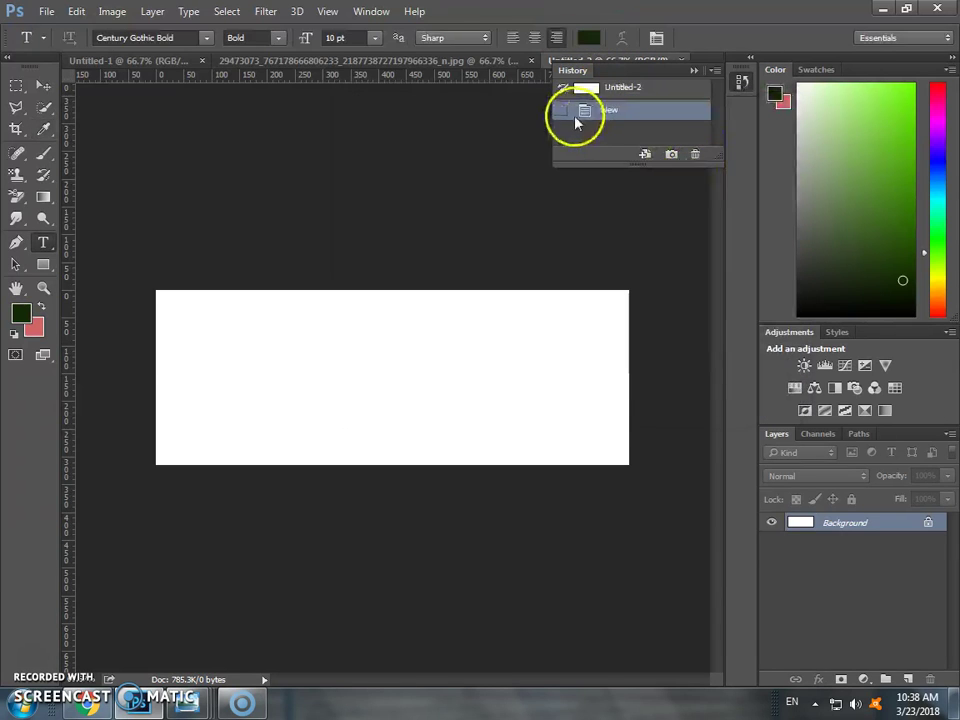
pyautogui.click(586, 38)
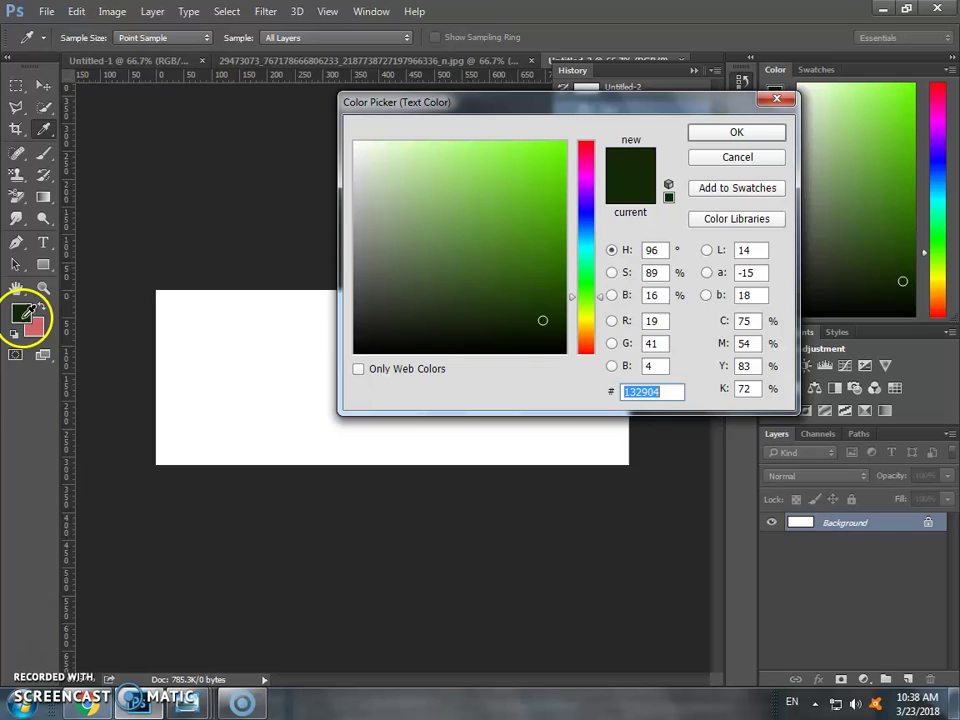
pyautogui.click(736, 157)
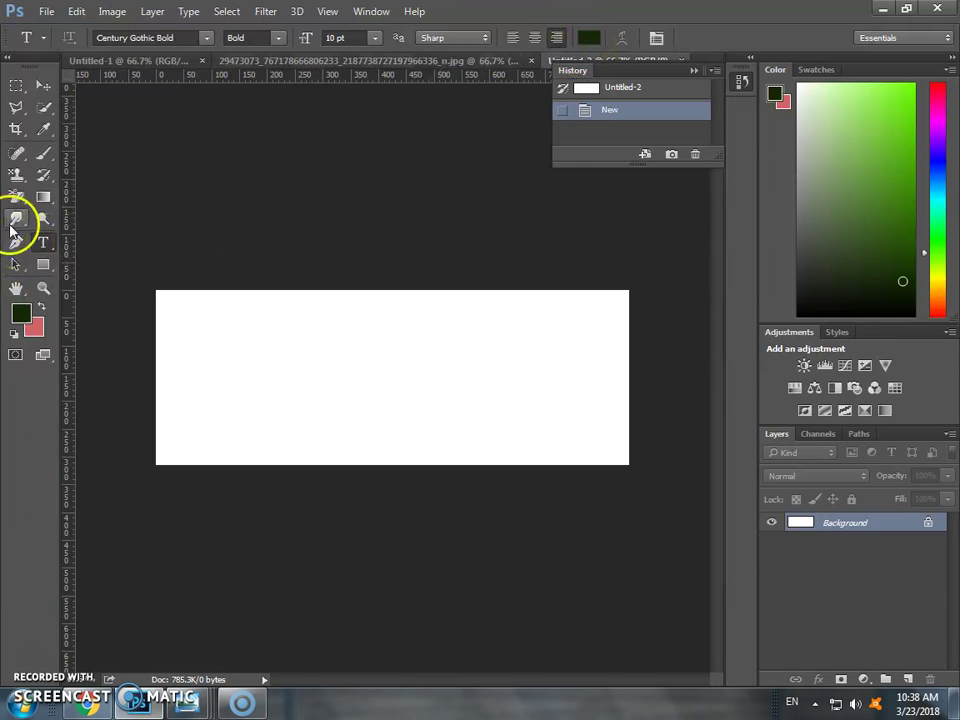
pyautogui.click(594, 40)
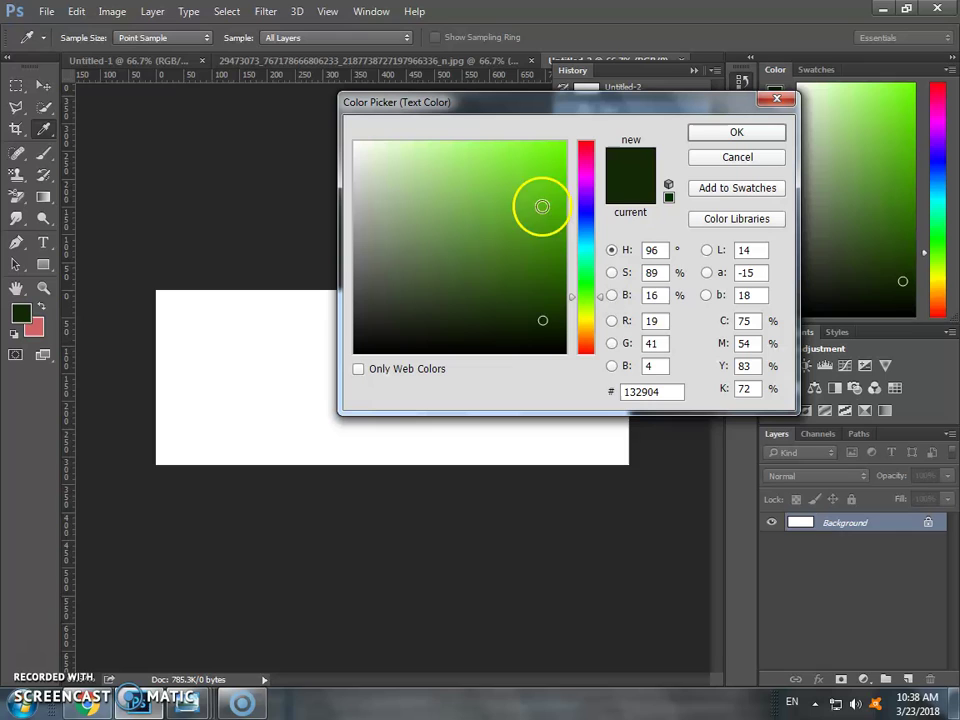
pyautogui.click(423, 333)
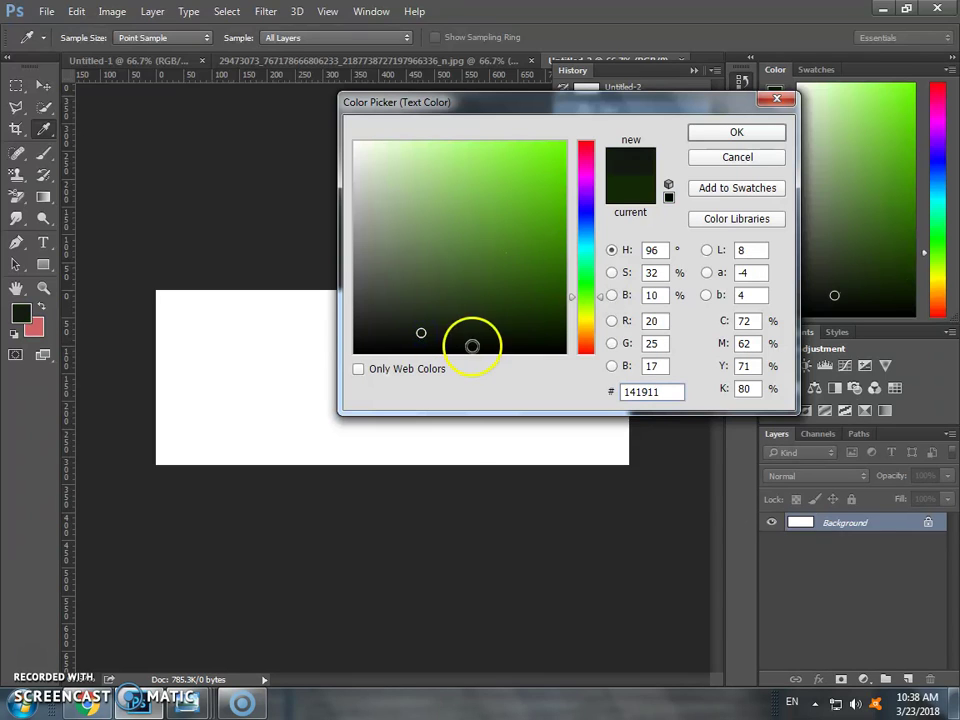
pyautogui.press('Return')
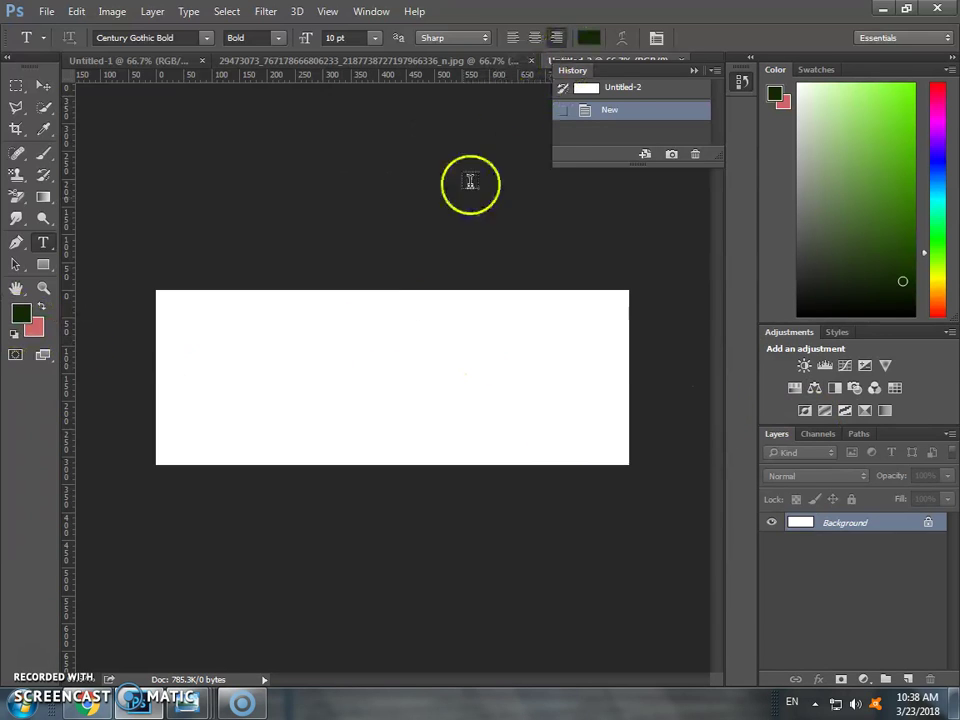
# Switch the type colour to orange #ef7c49 and confirm the swatch stays orange
pyautogui.click(592, 38)
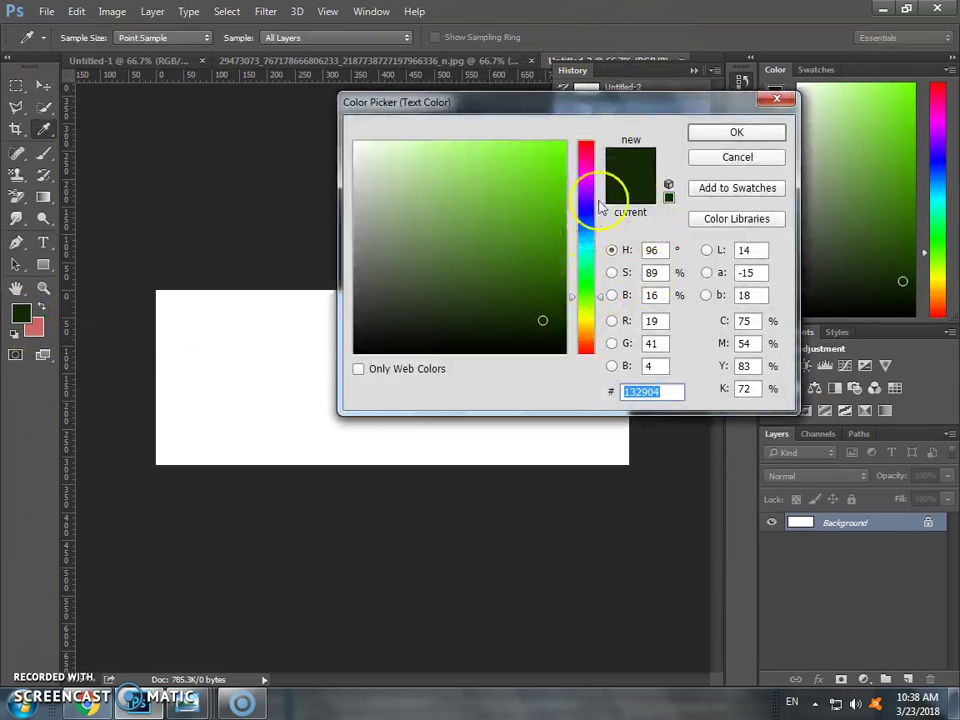
pyautogui.click(585, 331)
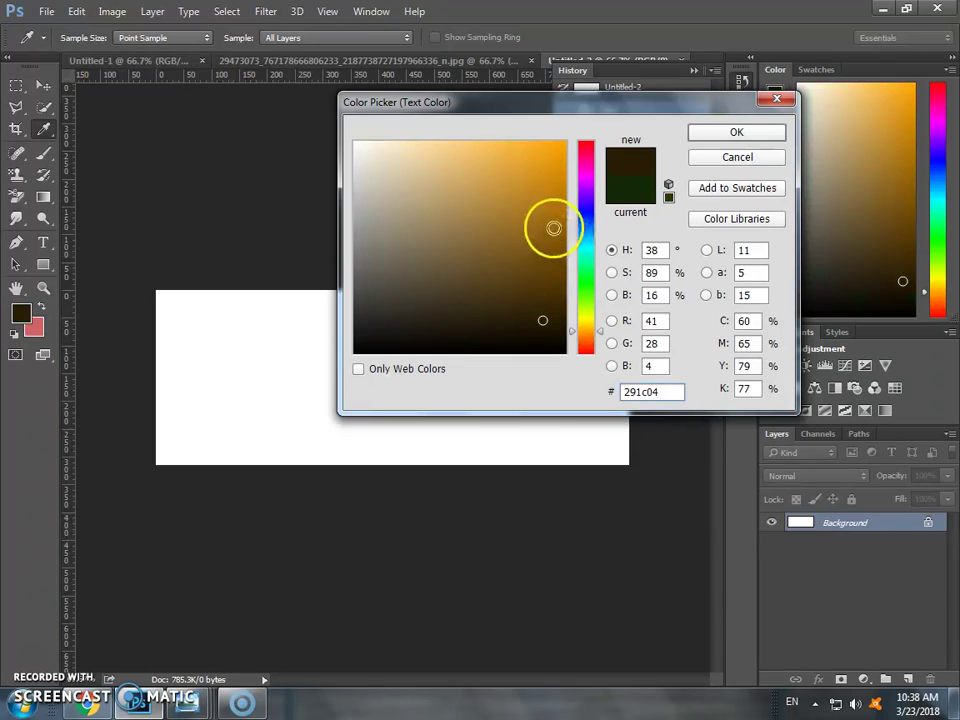
pyautogui.moveTo(549, 207); pyautogui.dragTo(506, 159)
pyautogui.click(584, 345)
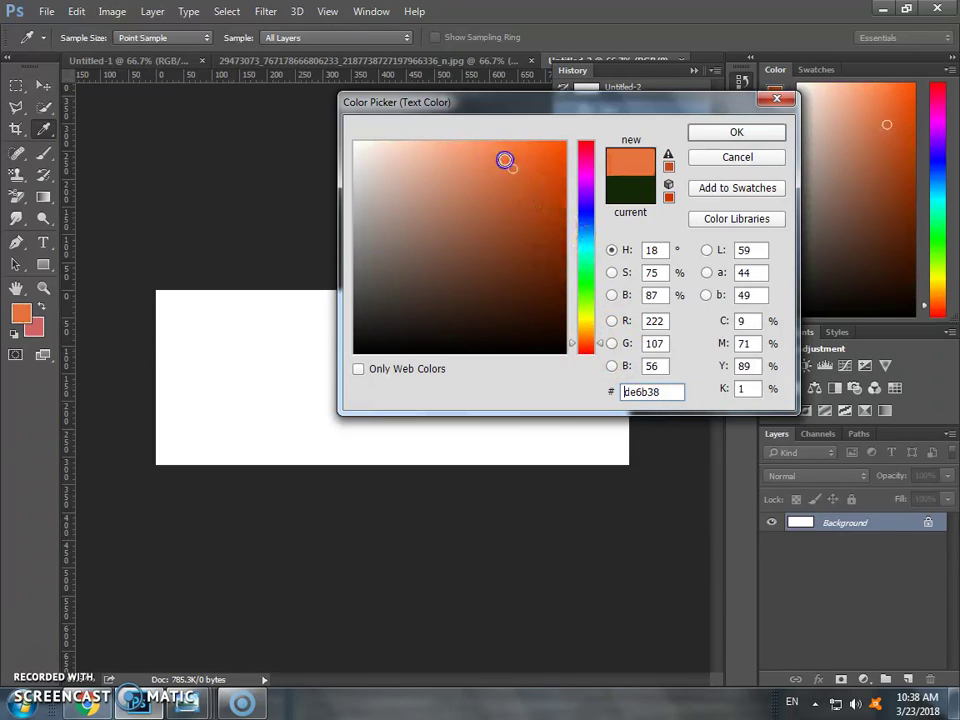
pyautogui.click(745, 134)
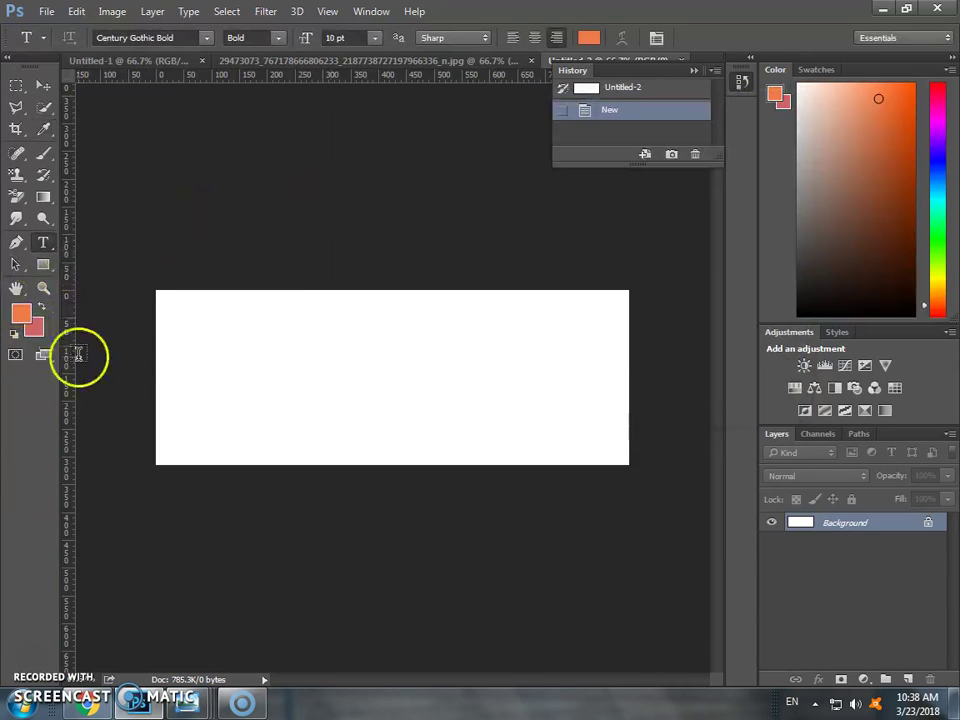
pyautogui.click(24, 316)
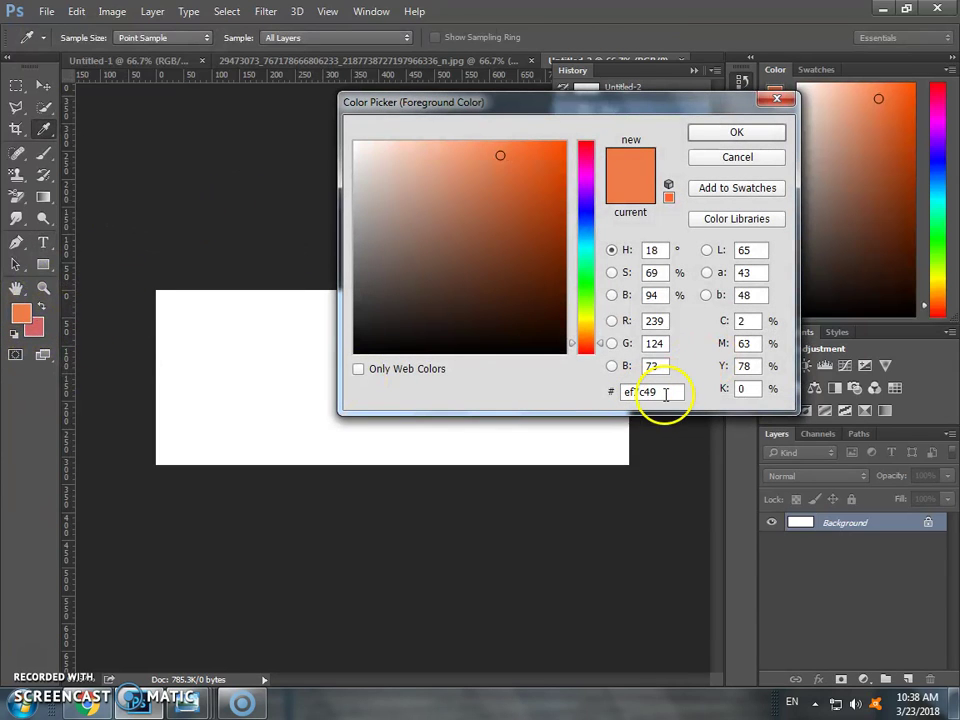
pyautogui.click(733, 160)
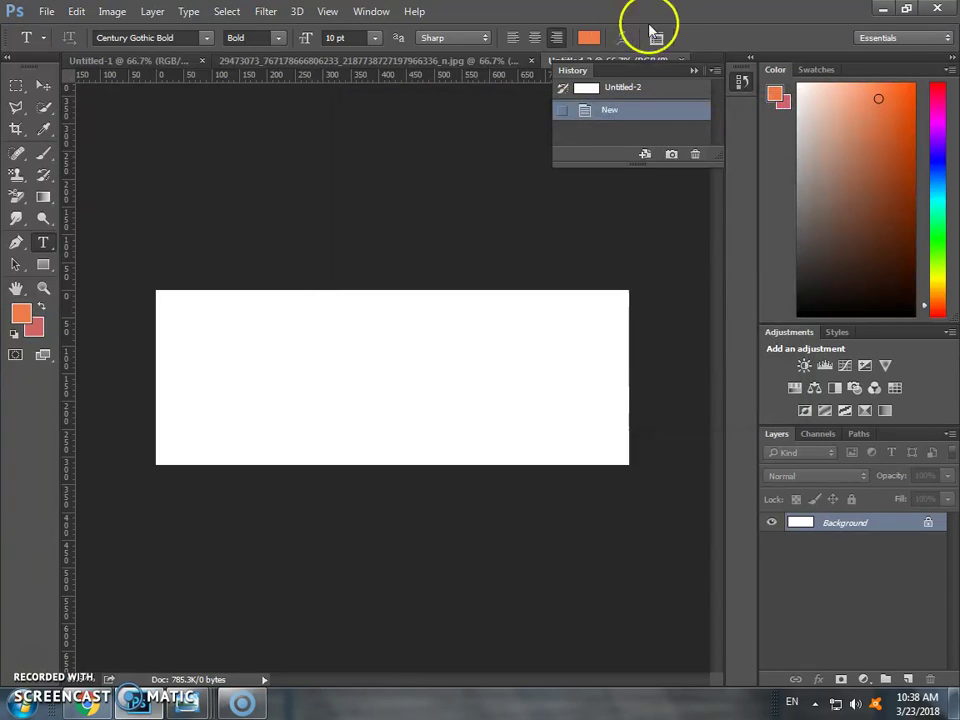
pyautogui.click(589, 38)
pyautogui.click(735, 161)
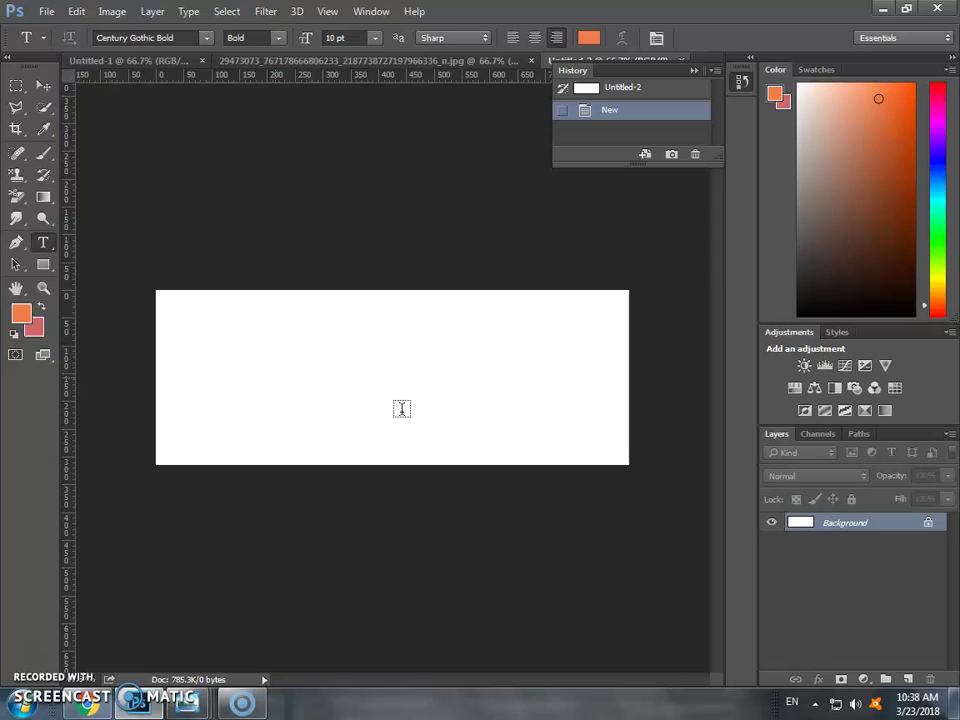
# Type 'Cad and web' in orange on the banner and drag it toward the centre
pyautogui.click(401, 409)
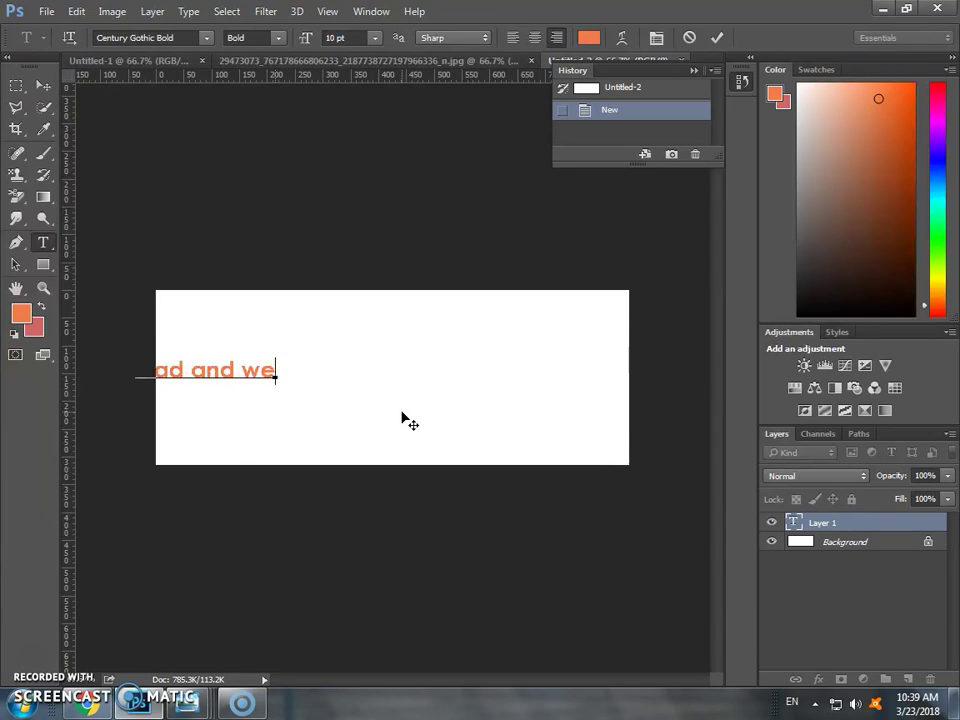
pyautogui.click(40, 86)
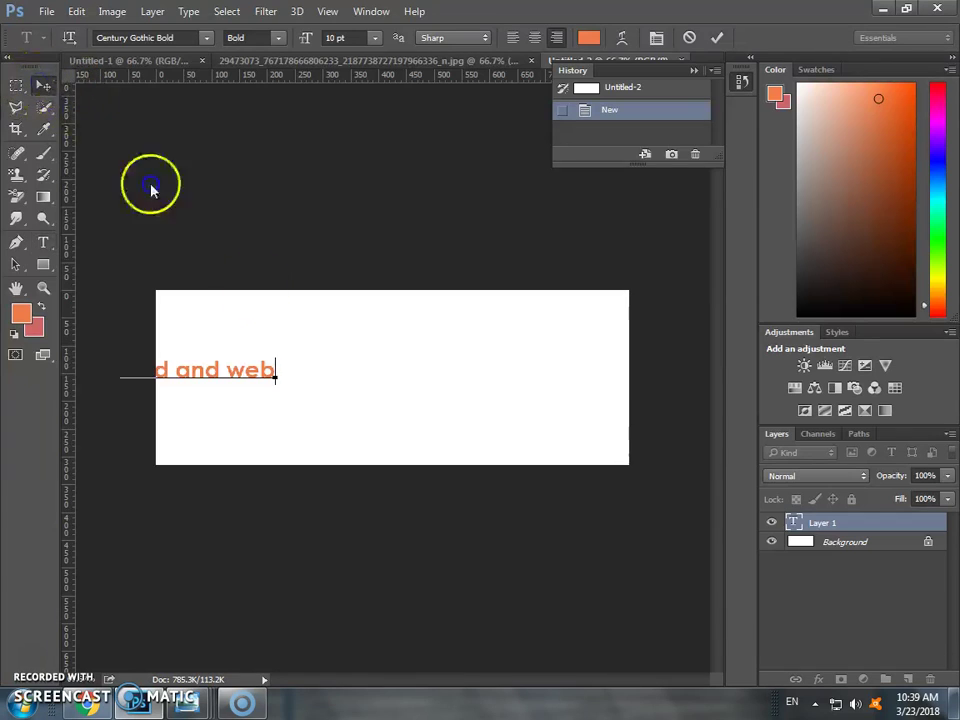
pyautogui.moveTo(253, 371); pyautogui.dragTo(364, 384)
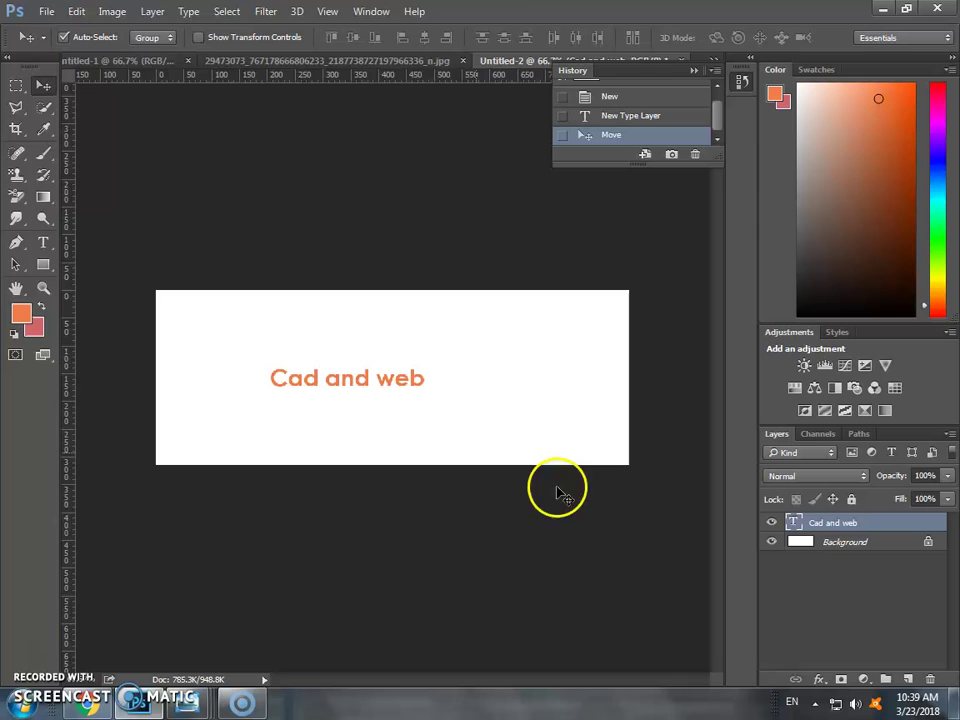
# Select the Cad and web text and try Regular, Bold, Cambria Regular and Carlito Italic
pyautogui.doubleClick(793, 522)
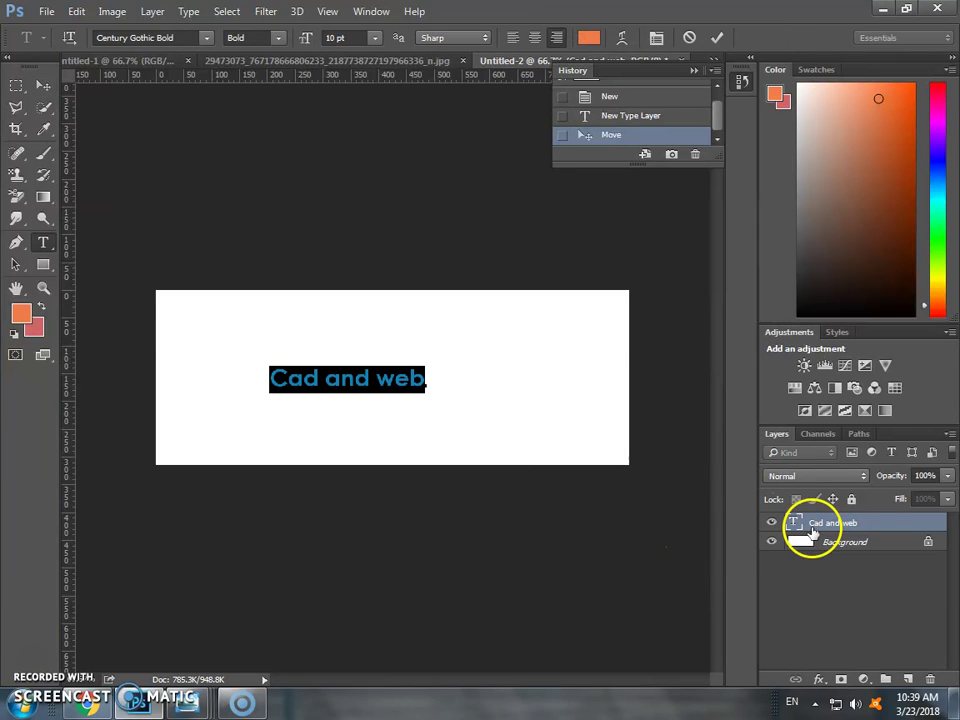
pyautogui.click(277, 37)
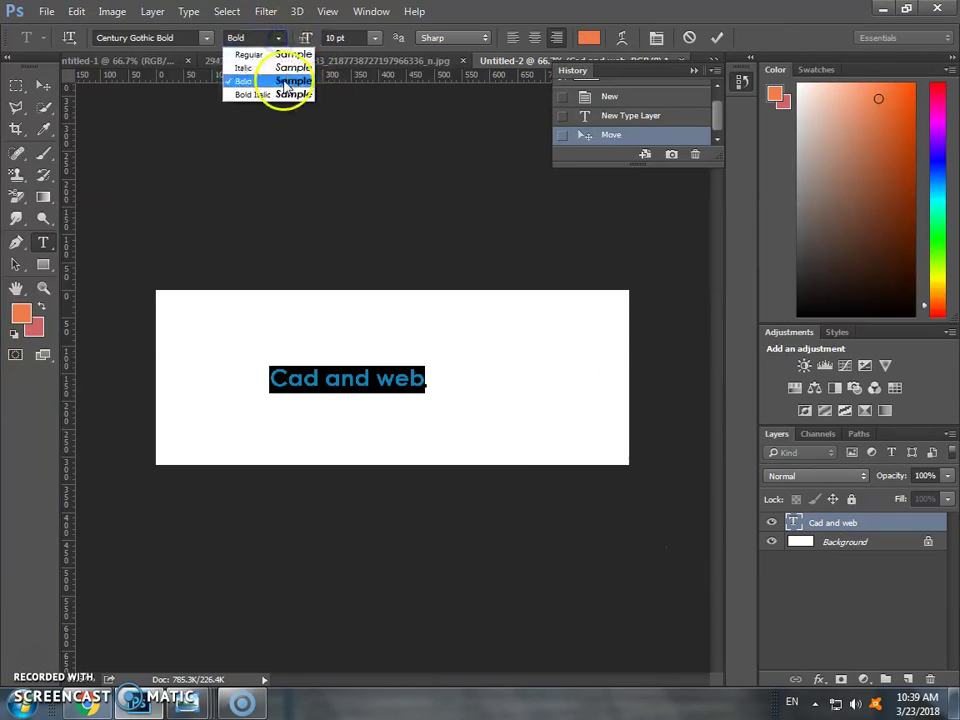
pyautogui.click(272, 56)
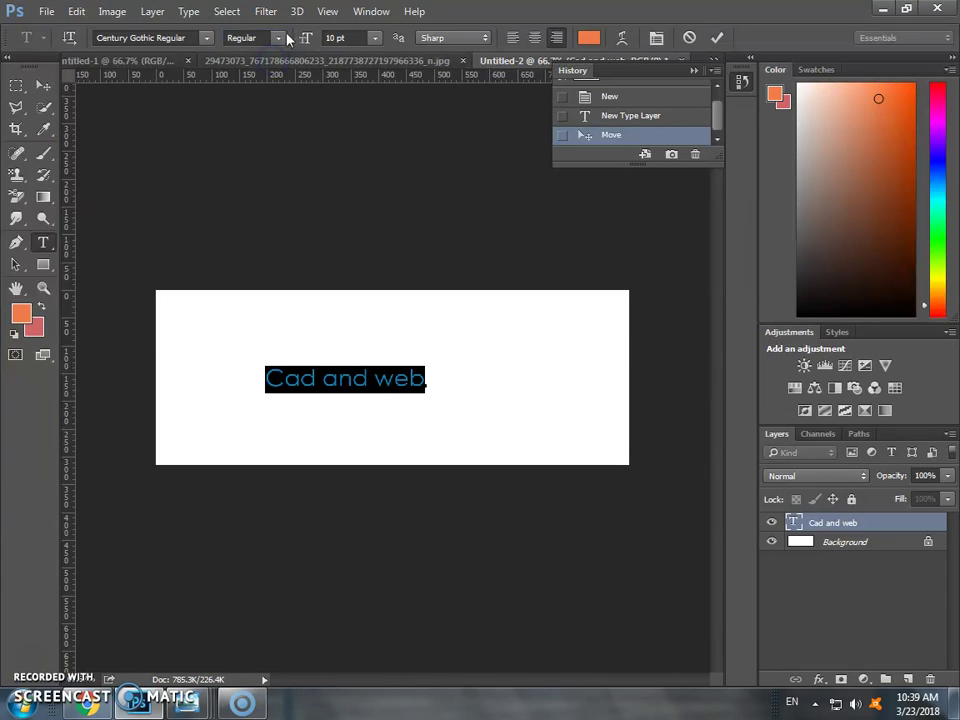
pyautogui.click(284, 37)
pyautogui.click(289, 81)
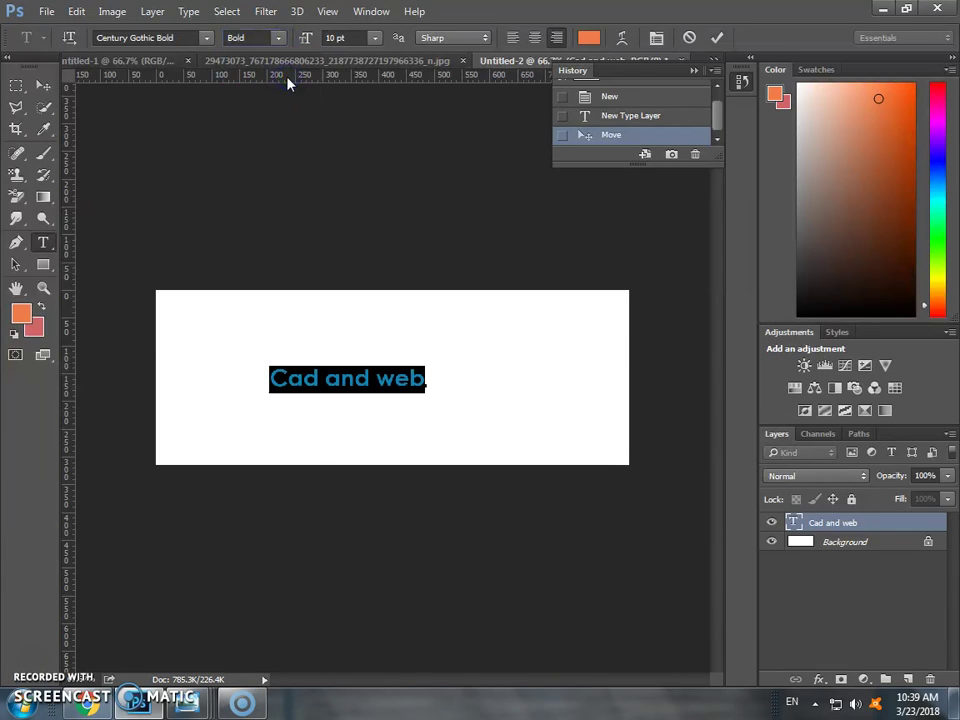
pyautogui.click(204, 38)
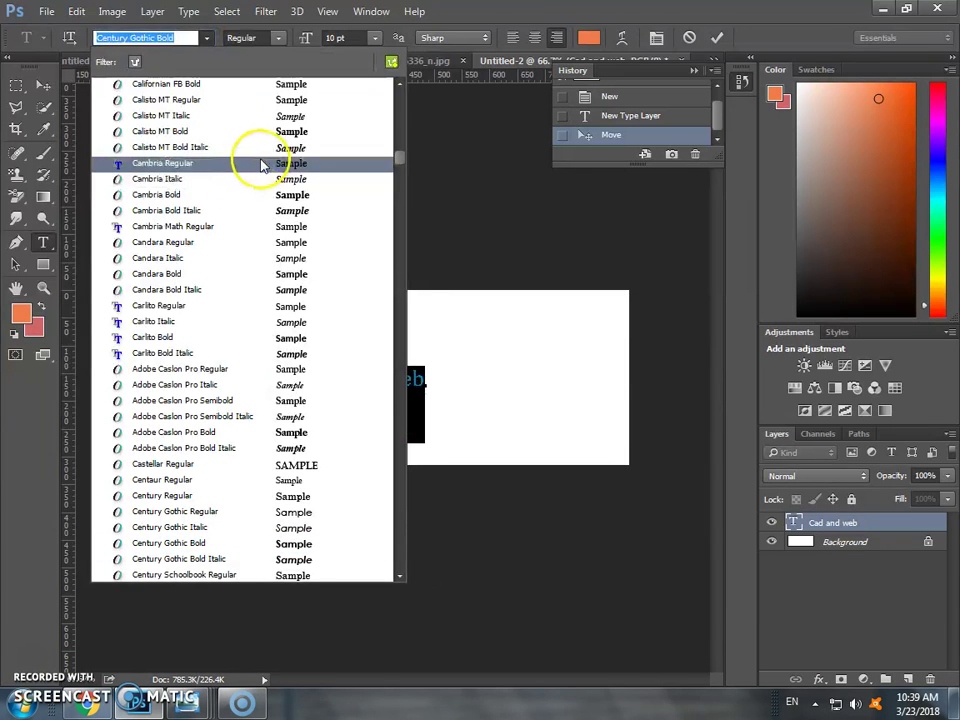
pyautogui.click(260, 165)
pyautogui.click(280, 38)
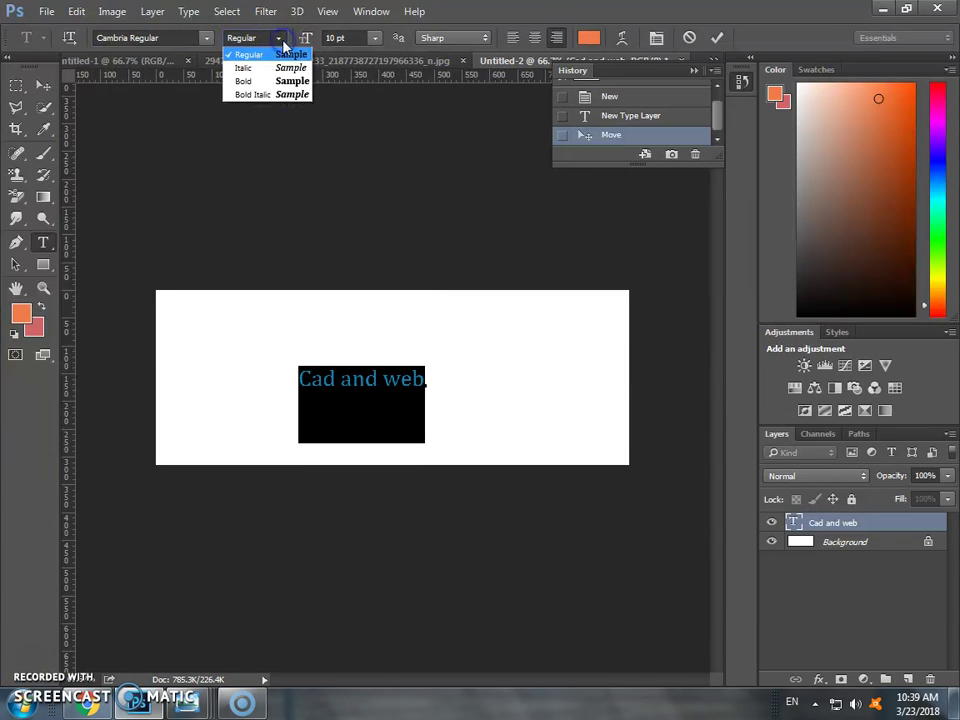
pyautogui.click(204, 36)
pyautogui.click(205, 38)
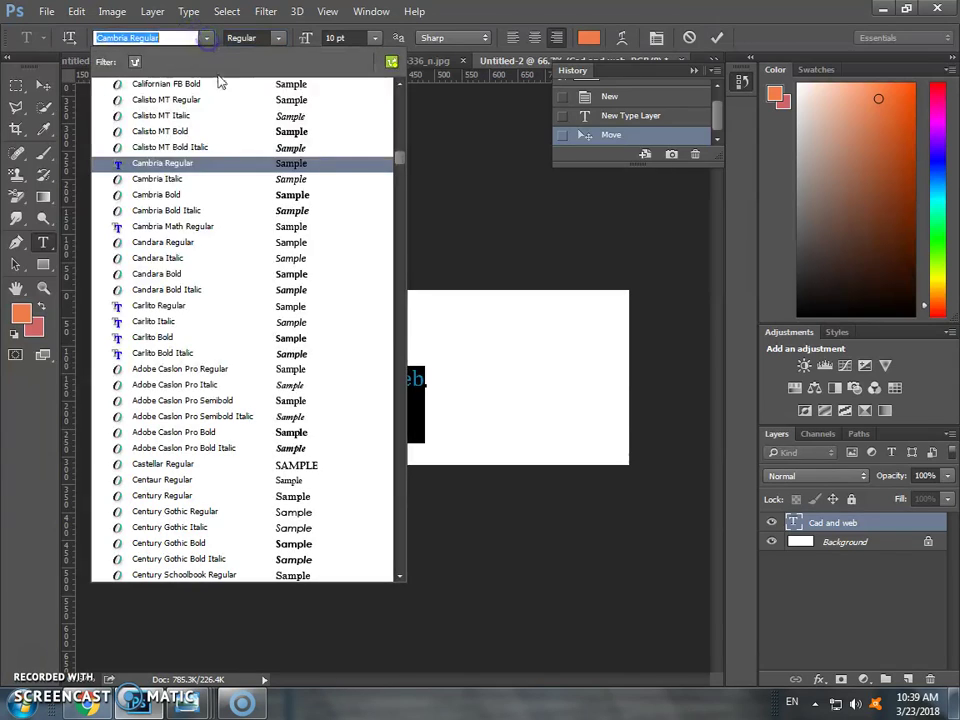
pyautogui.click(217, 324)
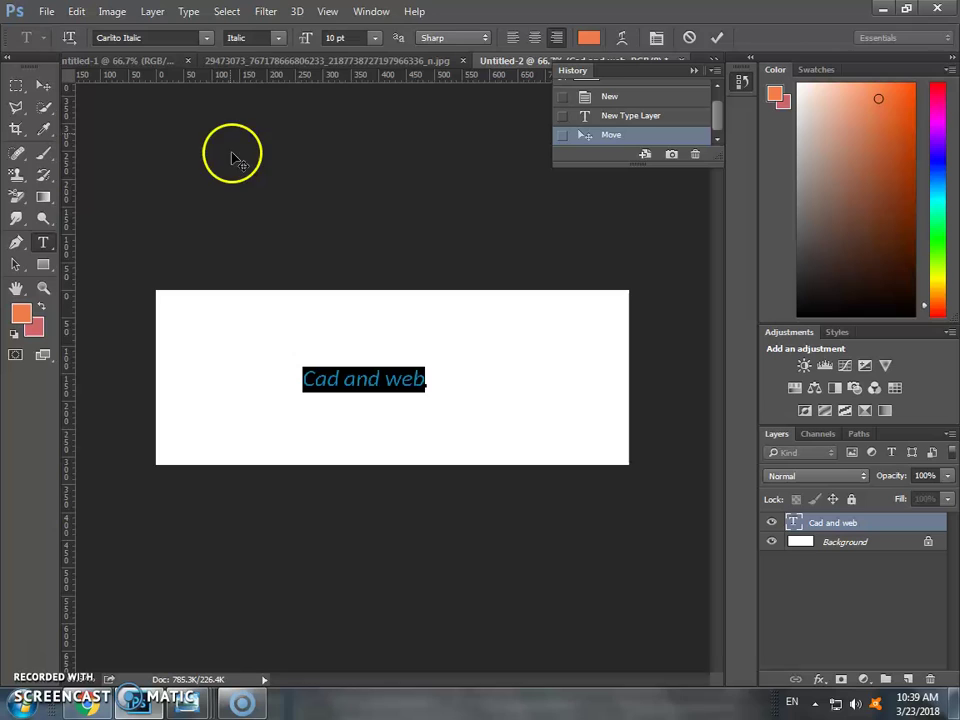
pyautogui.click(279, 40)
# Browse the font list and set the text to Caladea Italic
pyautogui.click(207, 38)
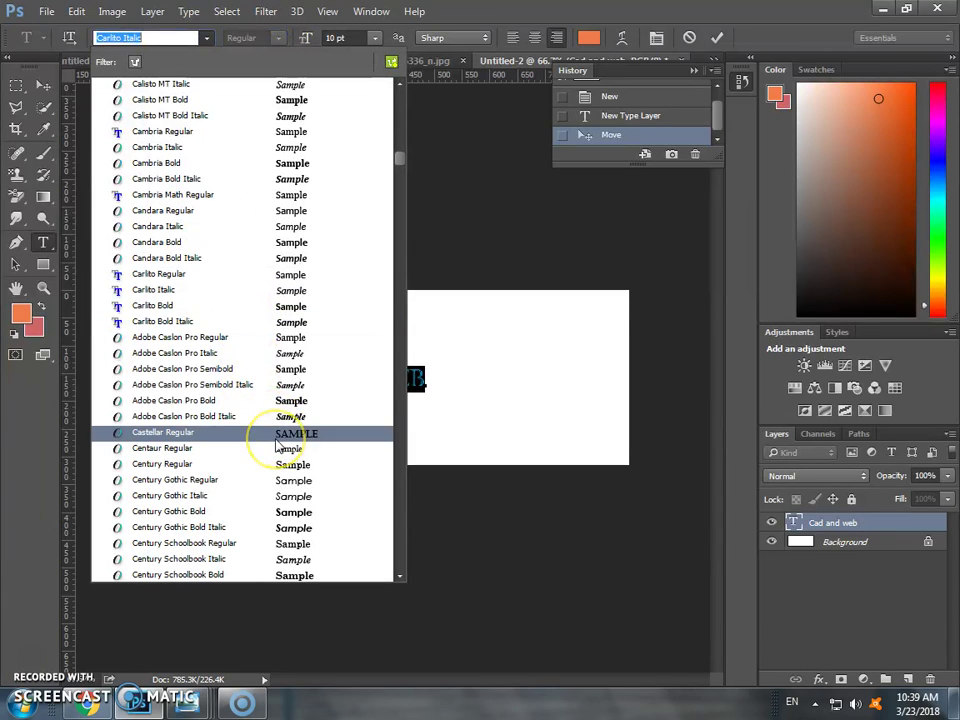
pyautogui.scroll(-1, 311, 429)
pyautogui.scroll(5, 311, 429)
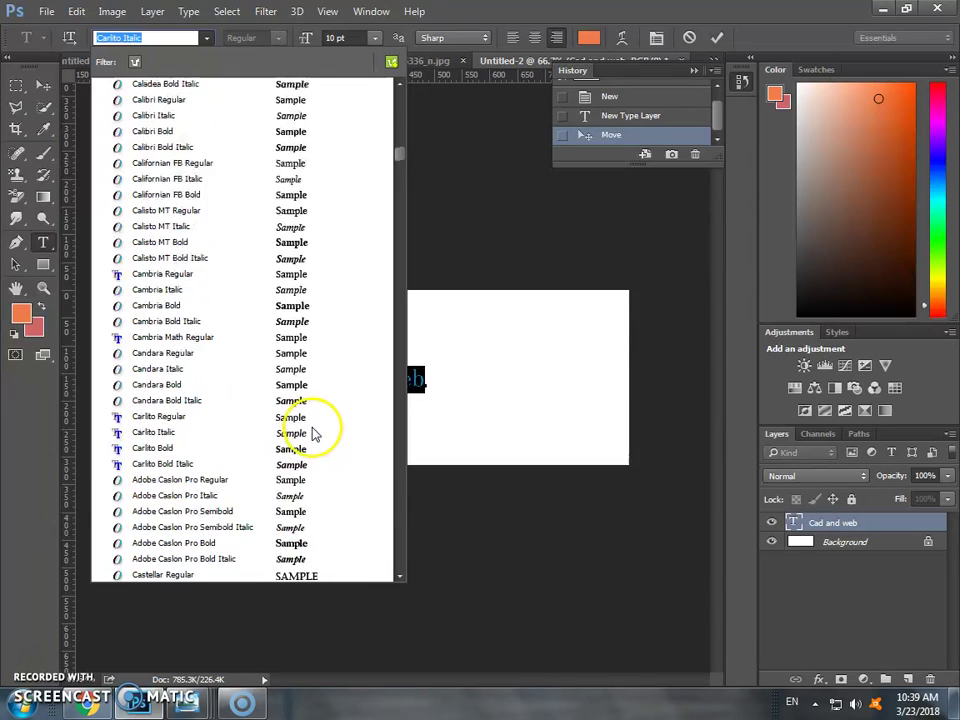
pyautogui.scroll(1, 311, 397)
pyautogui.click(514, 356)
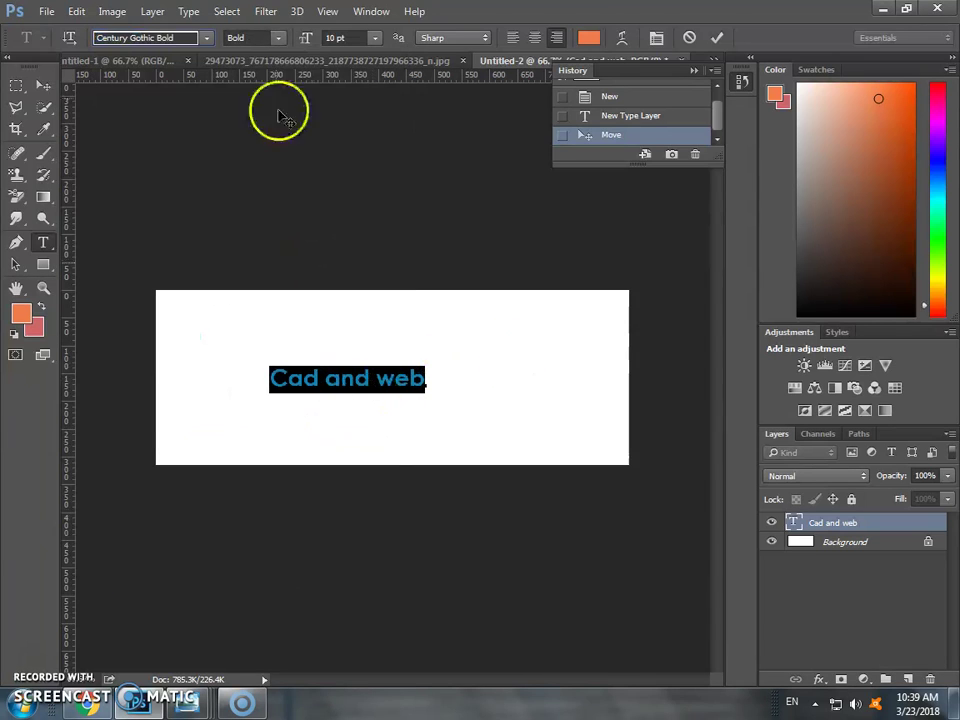
pyautogui.click(278, 38)
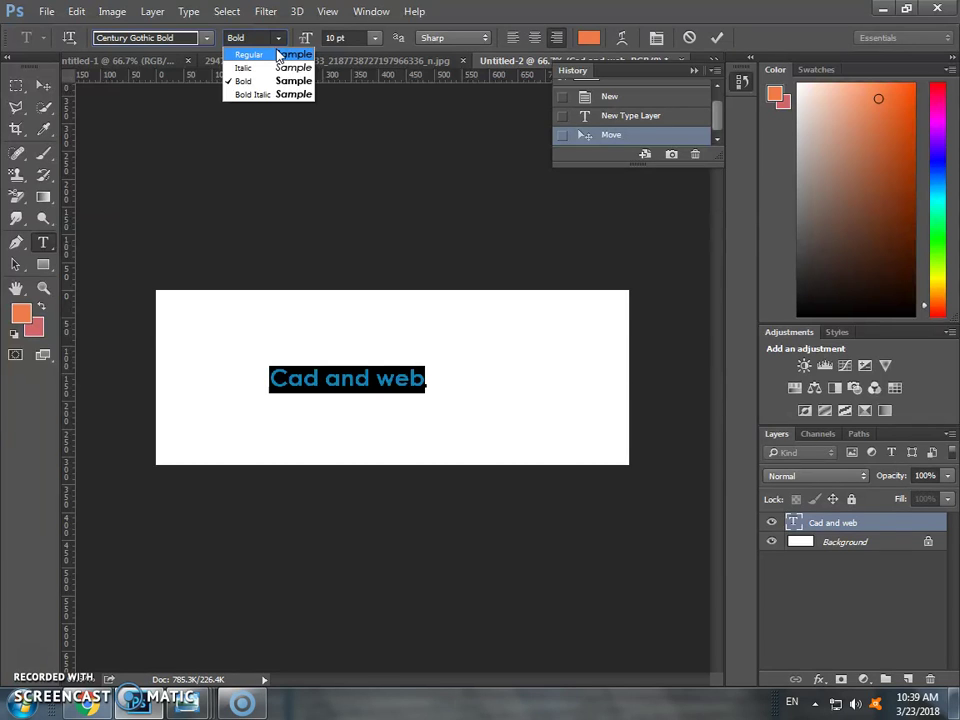
pyautogui.click(204, 38)
pyautogui.click(204, 38)
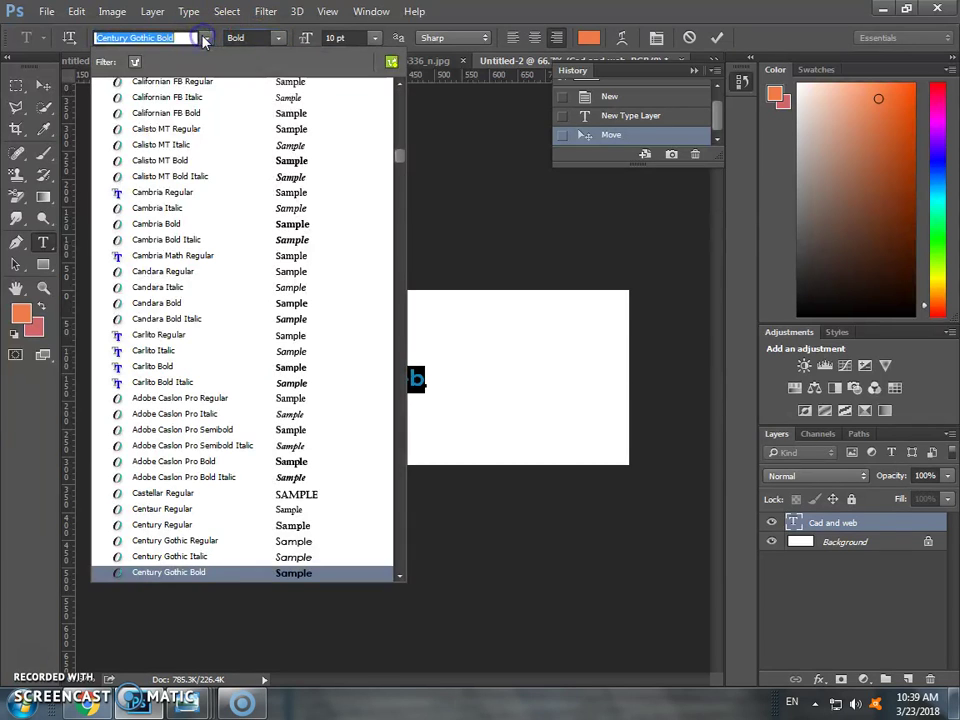
pyautogui.scroll(5, 262, 200)
pyautogui.click(255, 180)
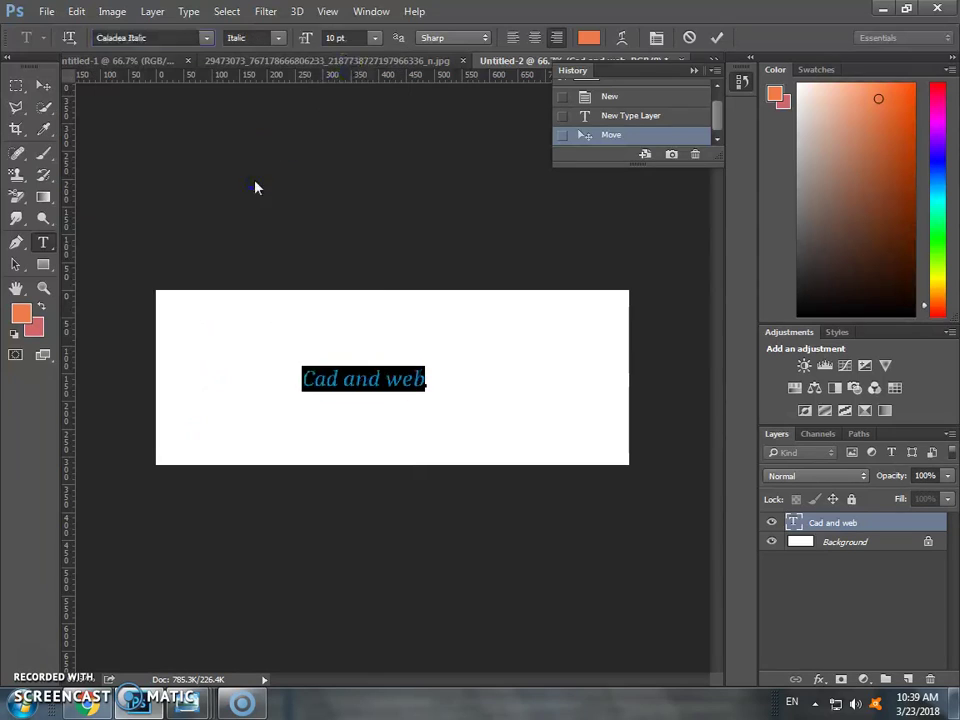
pyautogui.click(375, 39)
# Set the text to 36 pt, commit it and drag it into place on the banner
pyautogui.click(360, 267)
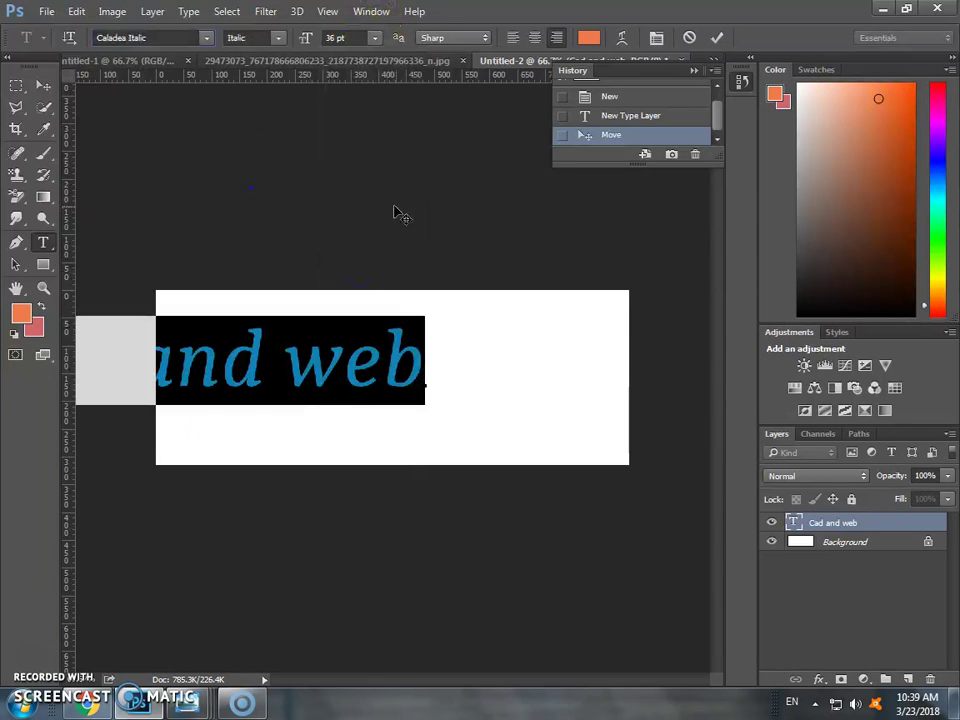
pyautogui.click(41, 83)
pyautogui.moveTo(422, 433); pyautogui.dragTo(553, 392)
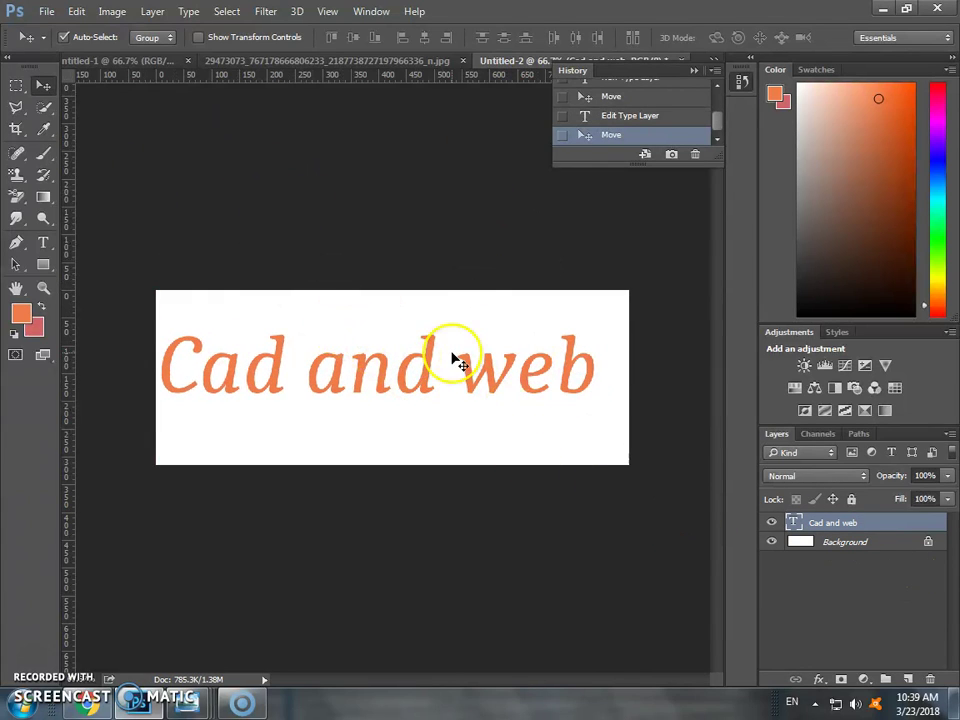
pyautogui.moveTo(447, 360); pyautogui.dragTo(447, 360)
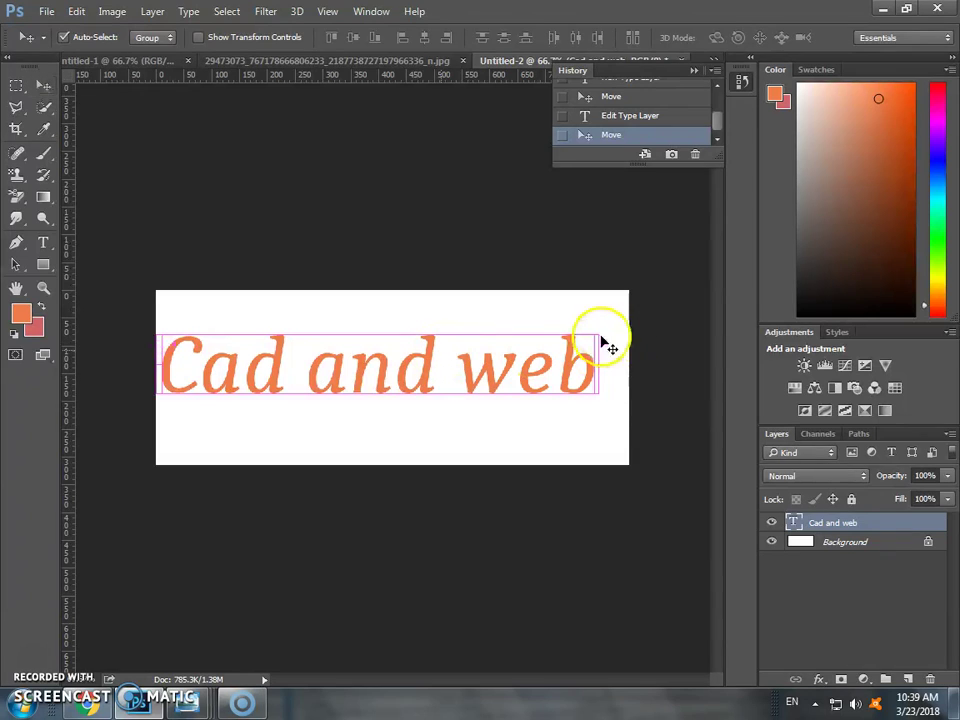
# Free Transform the text down to about 62.77% and apply the change
pyautogui.hotkey('ctrl', 't')
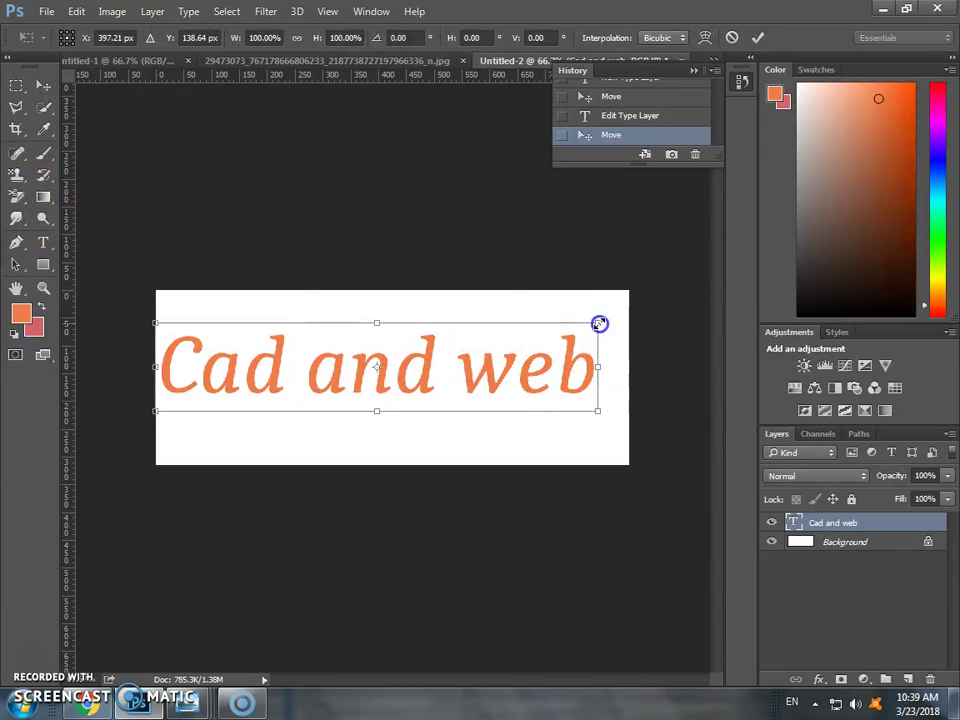
pyautogui.moveTo(602, 326); pyautogui.dragTo(521, 373)
pyautogui.click(45, 88)
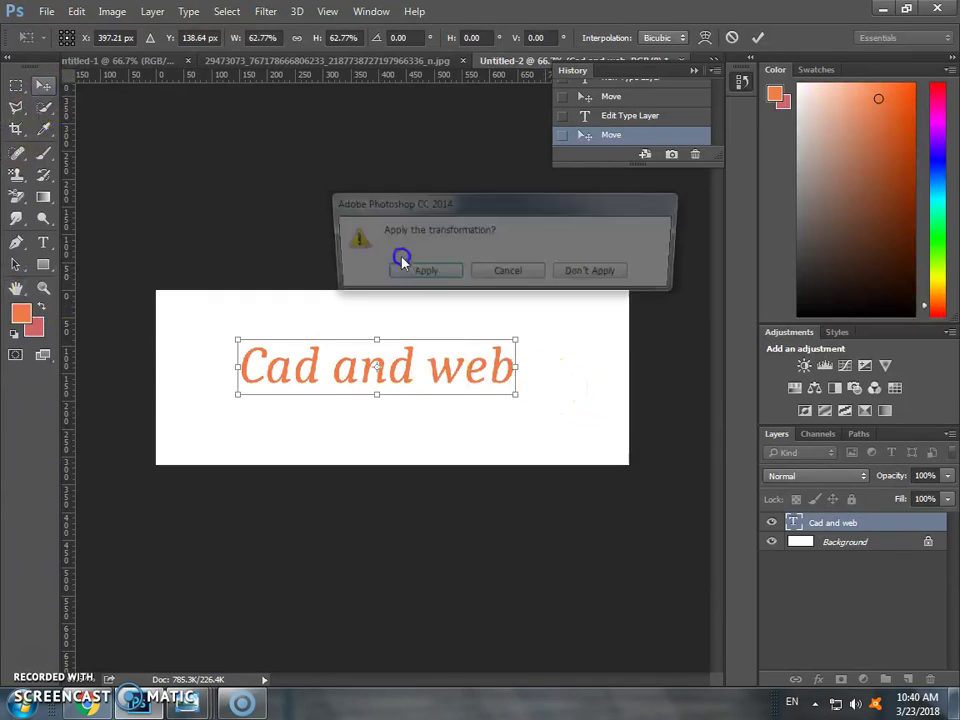
pyautogui.click(424, 274)
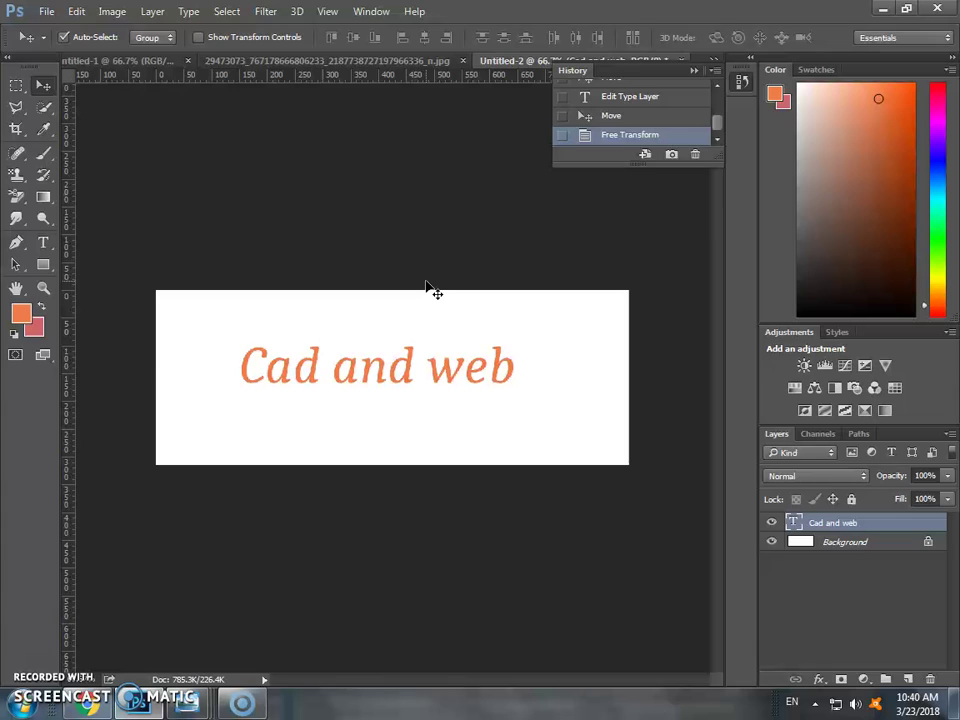
# Delete the Cad and web layer and add a 10 pt vertical 'cad and web' caption on the banner
pyautogui.press('Delete')
pyautogui.click(463, 372)
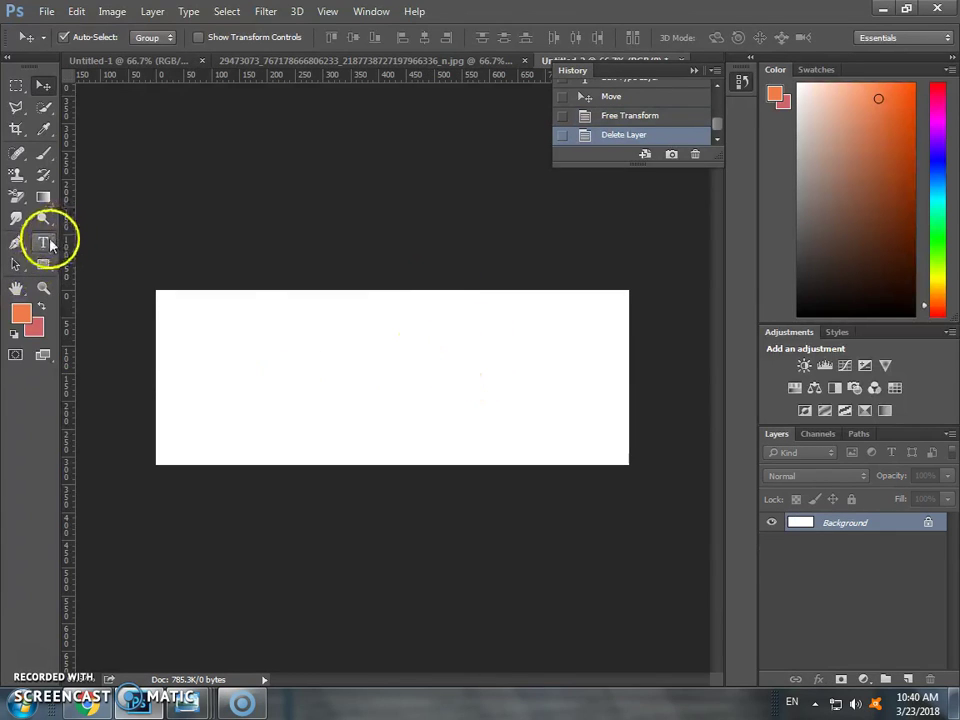
pyautogui.click(43, 242)
pyautogui.moveTo(44, 244); pyautogui.dragTo(112, 265)
pyautogui.click(369, 317)
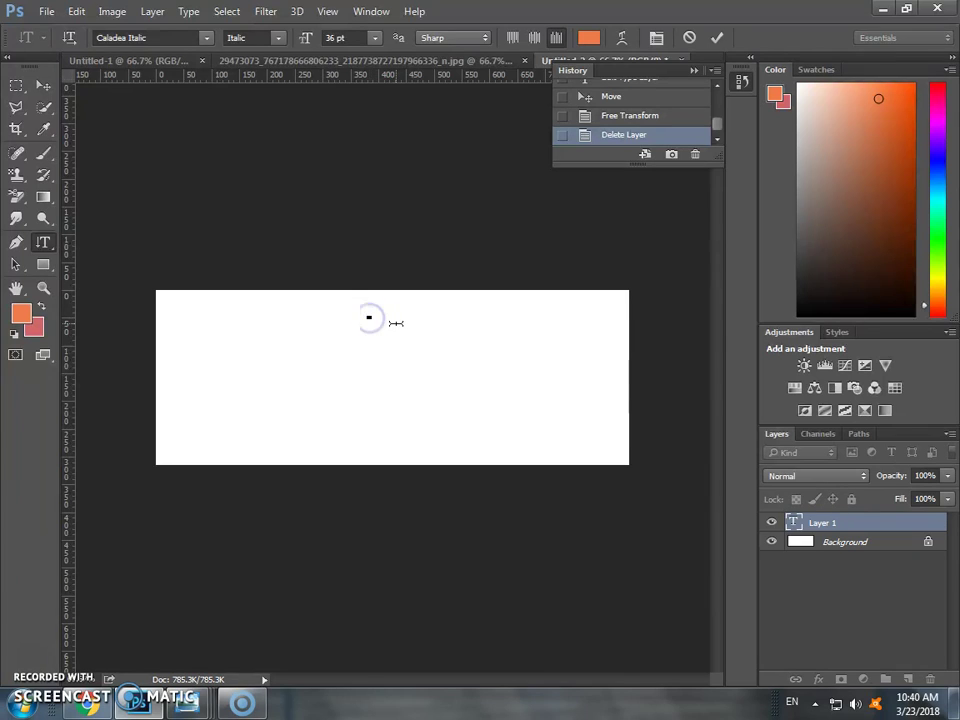
pyautogui.click(376, 38)
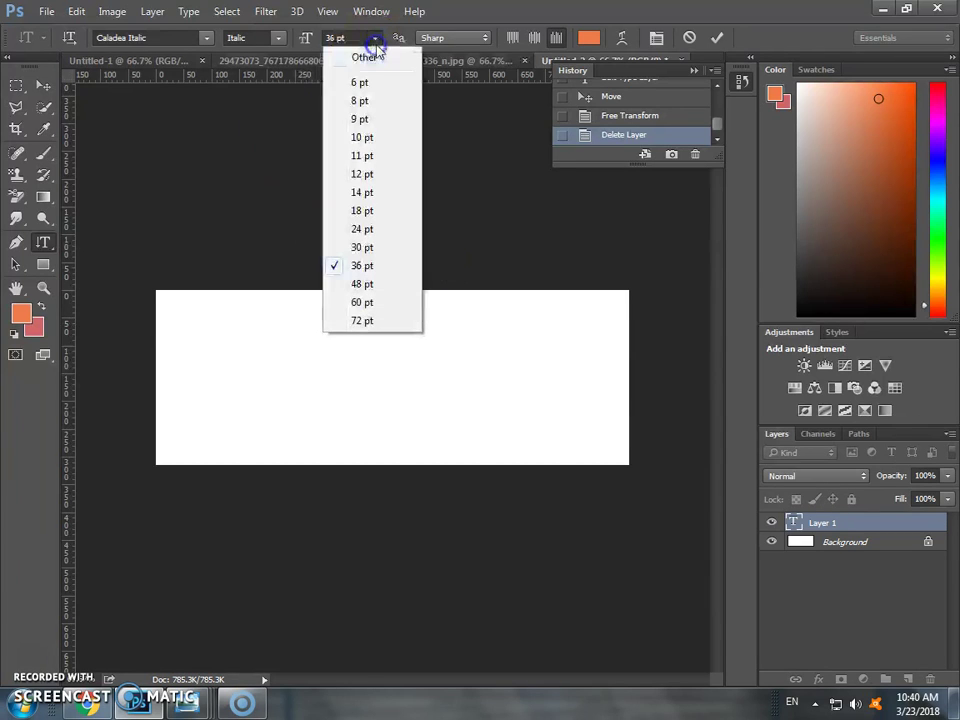
pyautogui.click(384, 140)
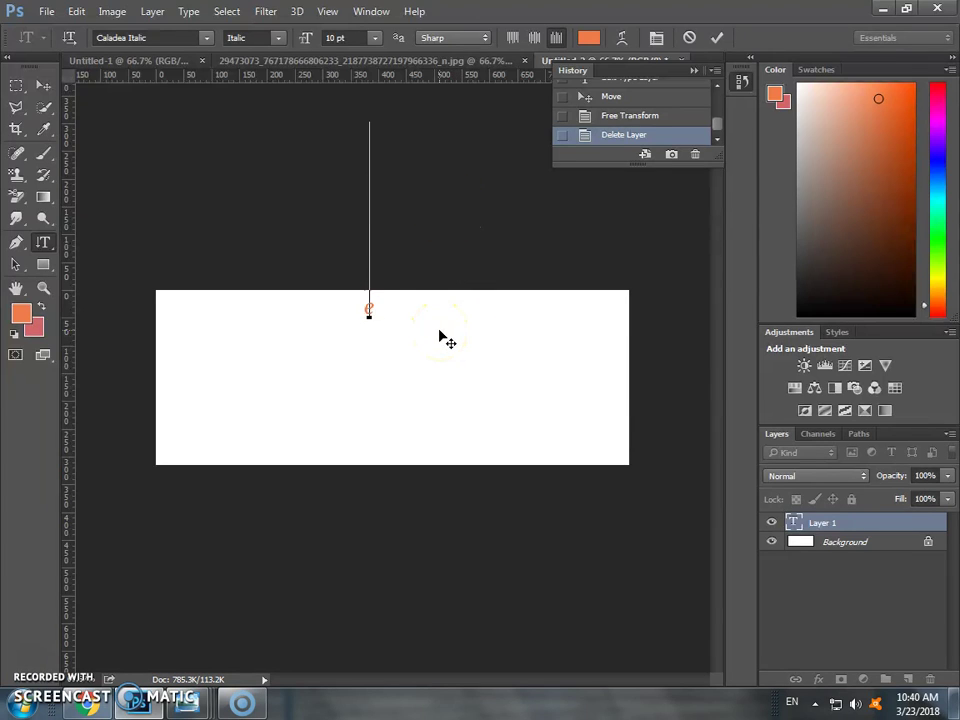
pyautogui.click(44, 86)
pyautogui.moveTo(405, 293); pyautogui.dragTo(388, 411)
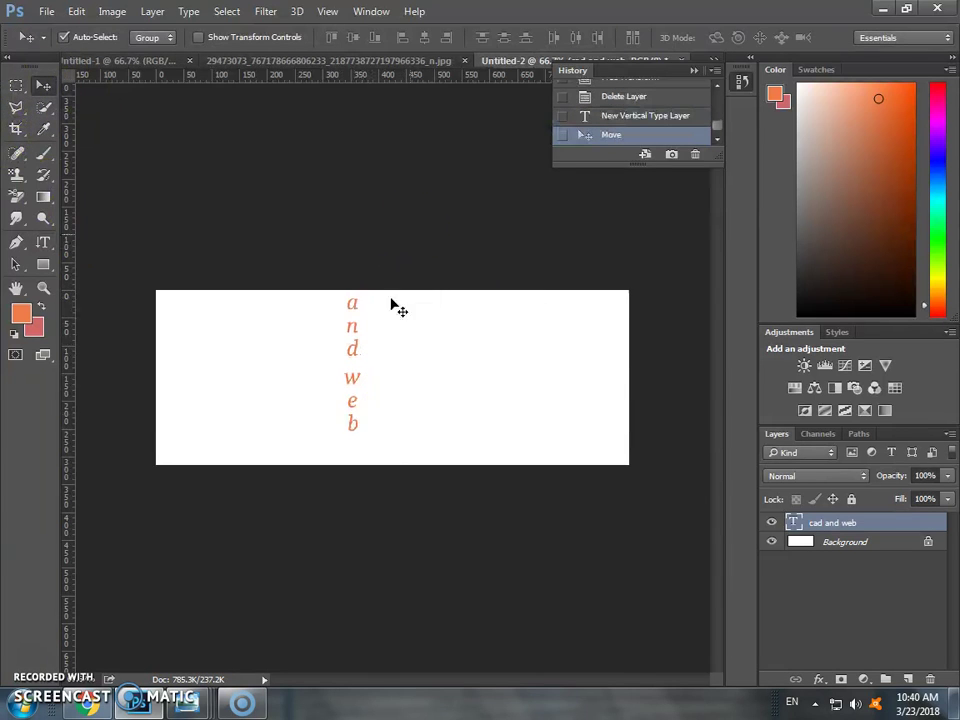
# Change the vertical caption's alignment, move it to the top edge and transform it, then delete it
pyautogui.doubleClick(789, 519)
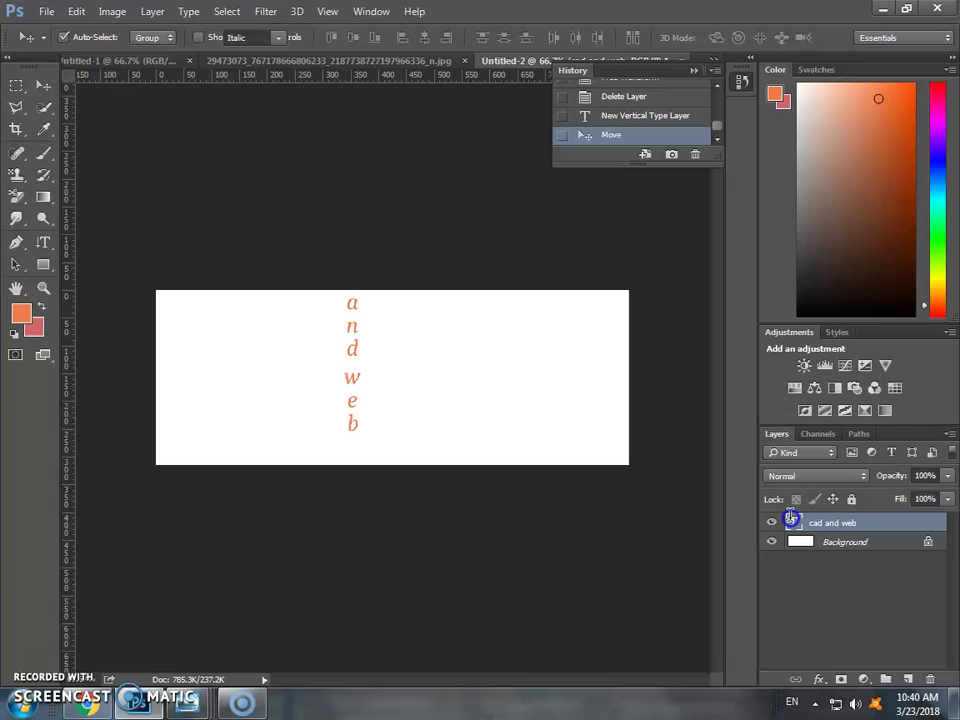
pyautogui.click(514, 38)
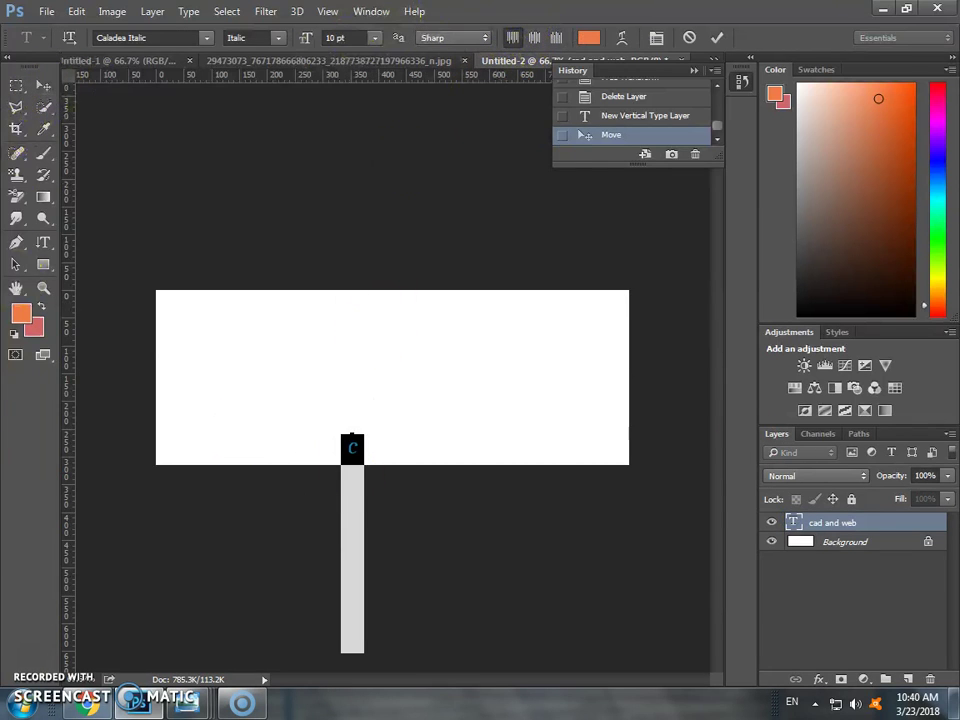
pyautogui.click(43, 88)
pyautogui.moveTo(356, 443); pyautogui.dragTo(368, 321)
pyautogui.hotkey('ctrl', 't')
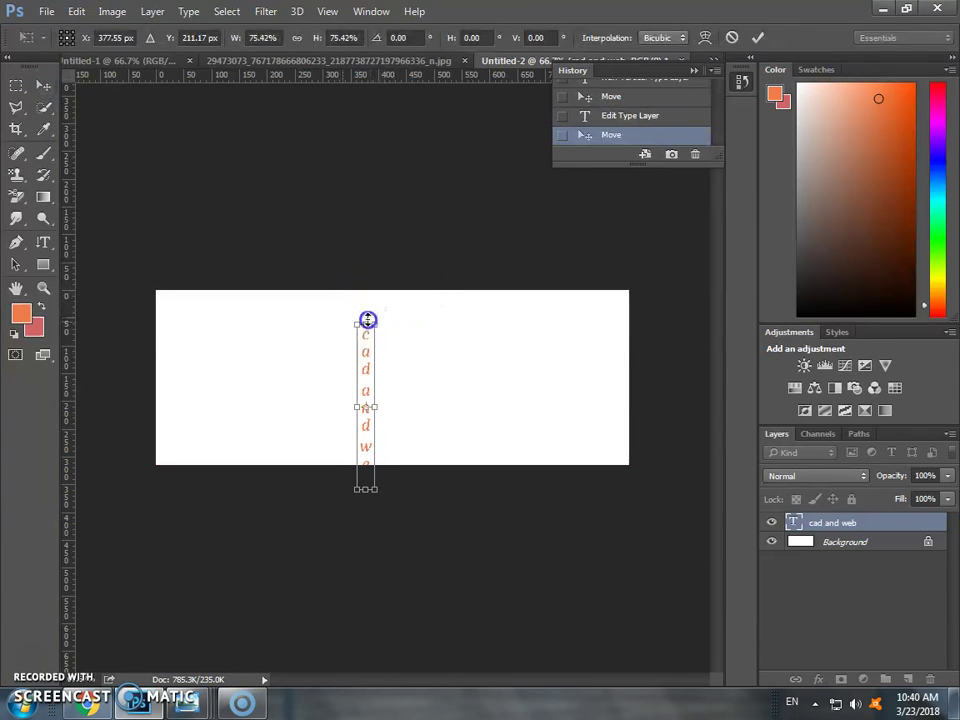
pyautogui.click(46, 243)
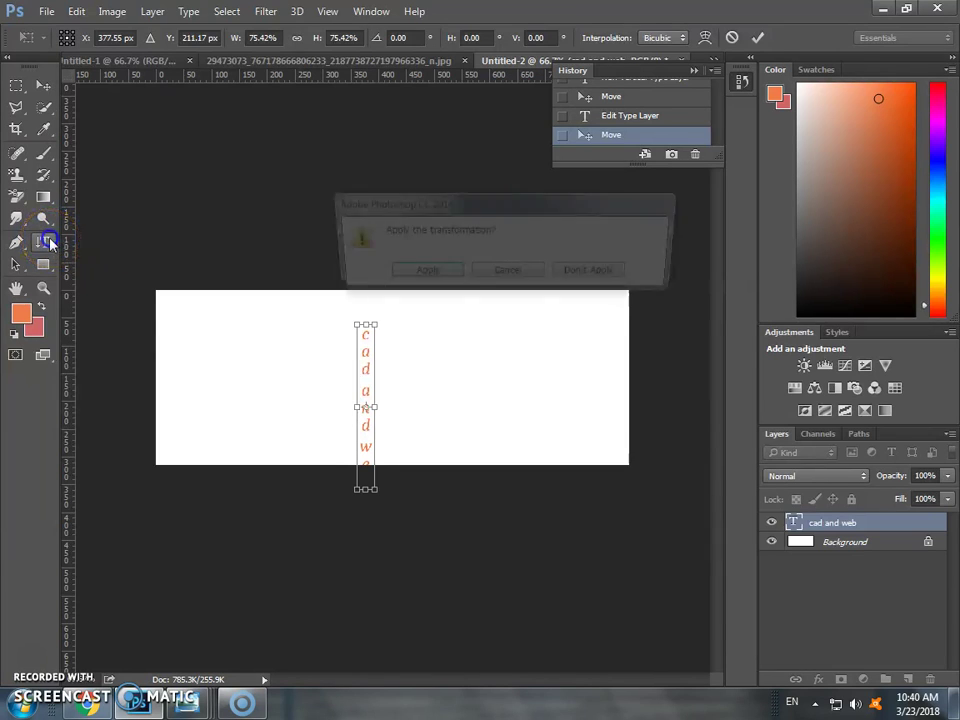
pyautogui.click(414, 274)
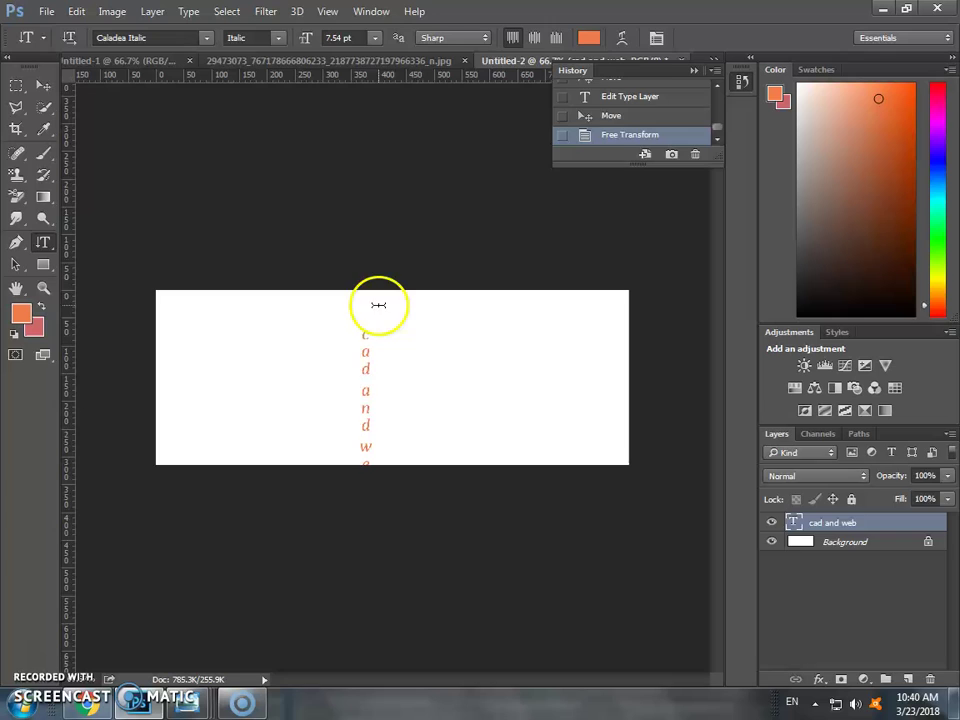
pyautogui.press('Delete')
# On the photo document, start a Horizontal Type Mask entry
pyautogui.click(399, 62)
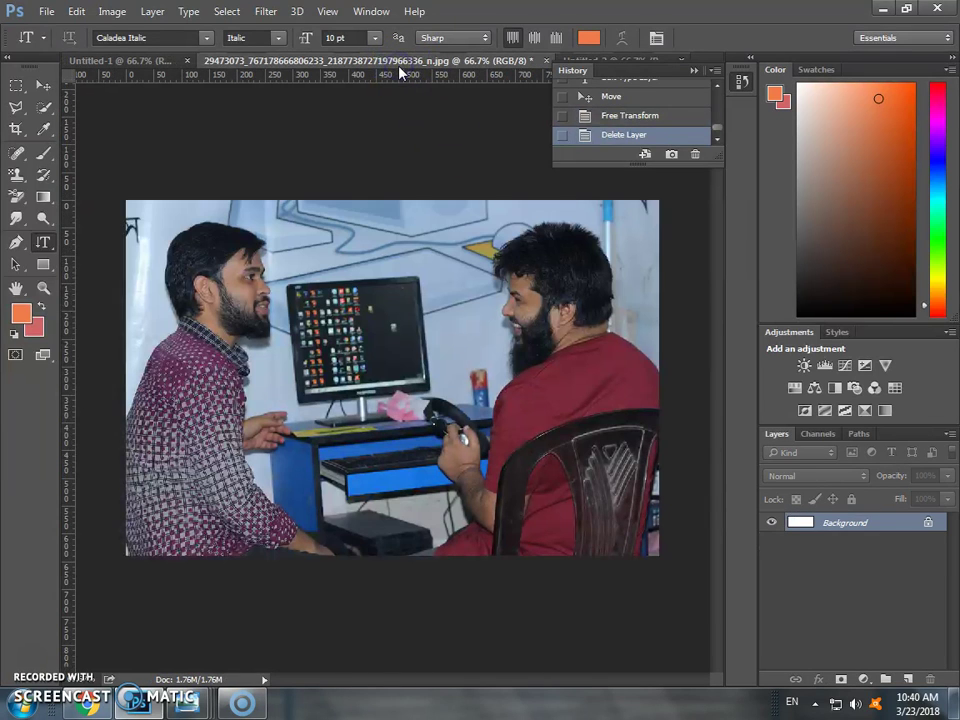
pyautogui.rightClick(47, 243)
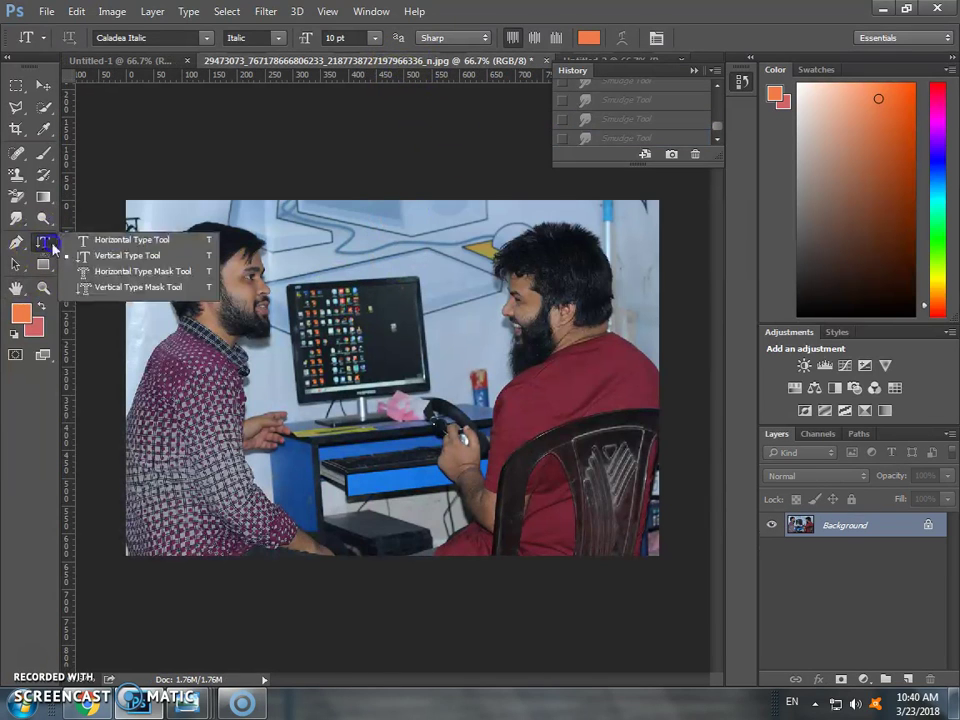
pyautogui.click(110, 240)
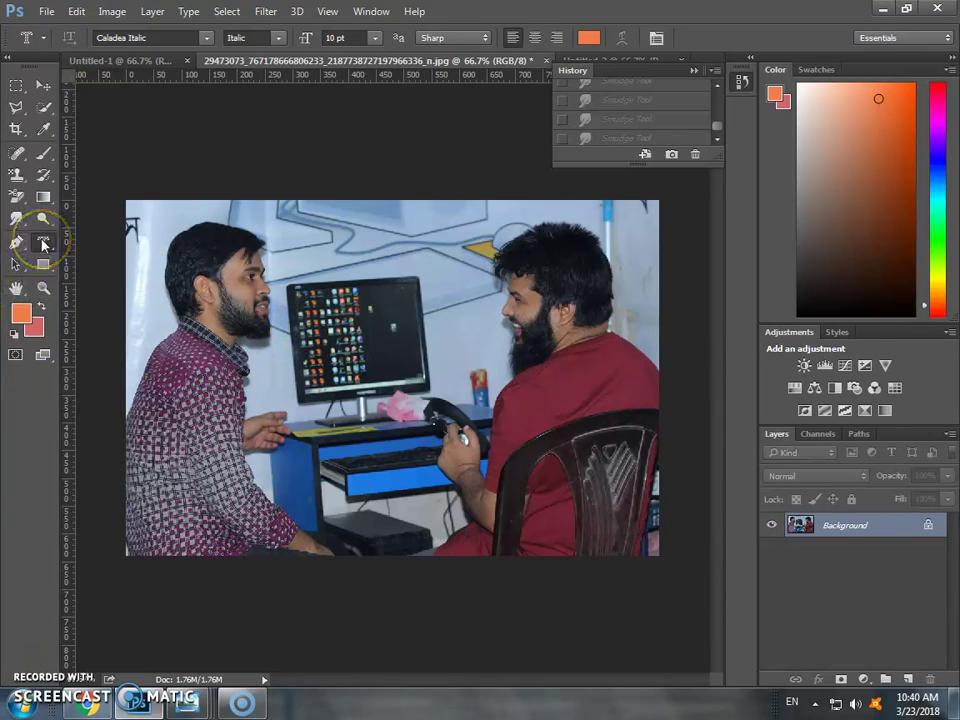
pyautogui.click(432, 301)
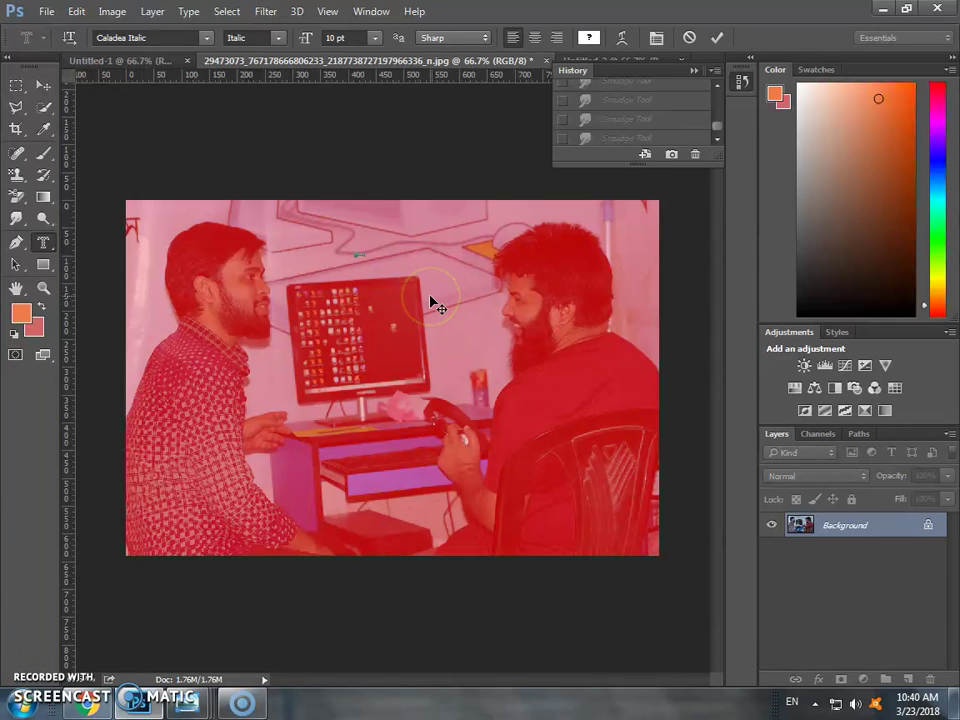
# Make the 'Cad and web' mask text 48 pt Caladea Bold and commit it as a selection
pyautogui.click(372, 37)
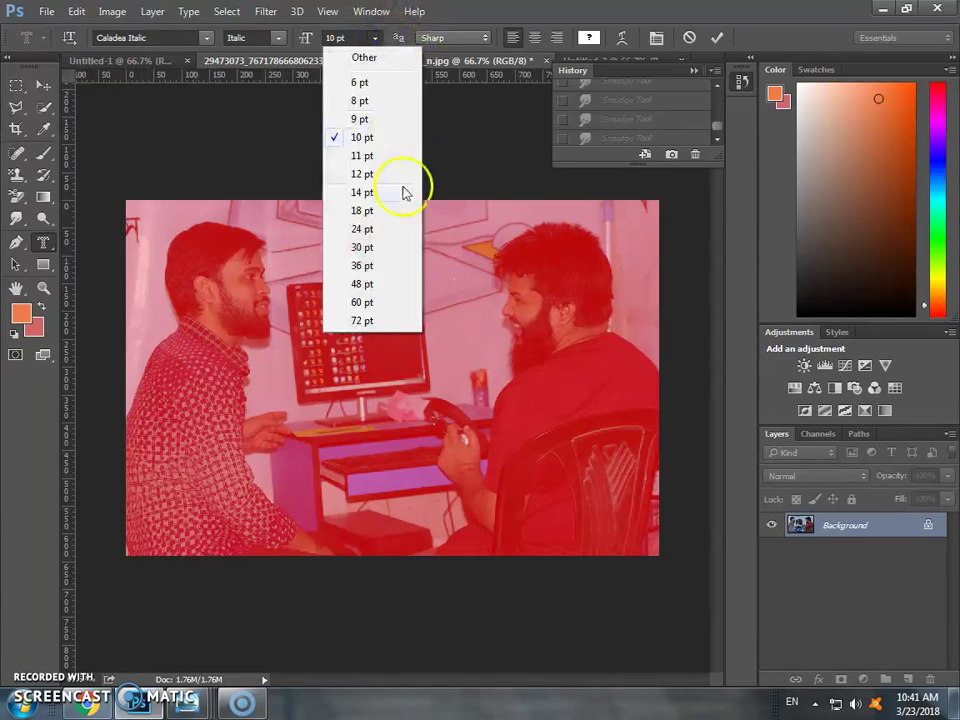
pyautogui.click(401, 283)
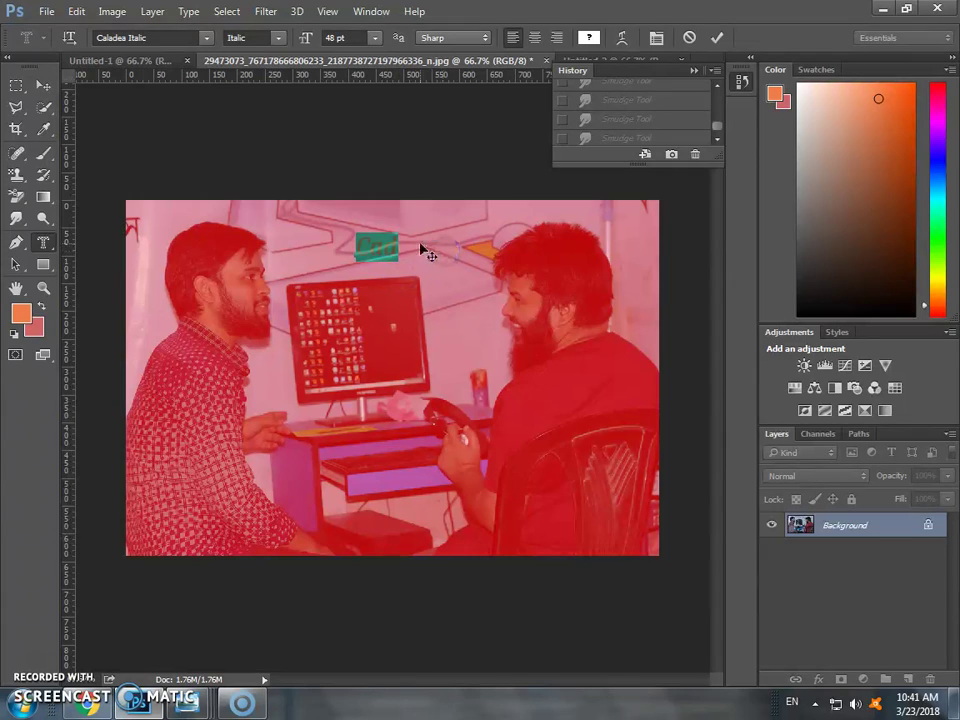
pyautogui.click(399, 244)
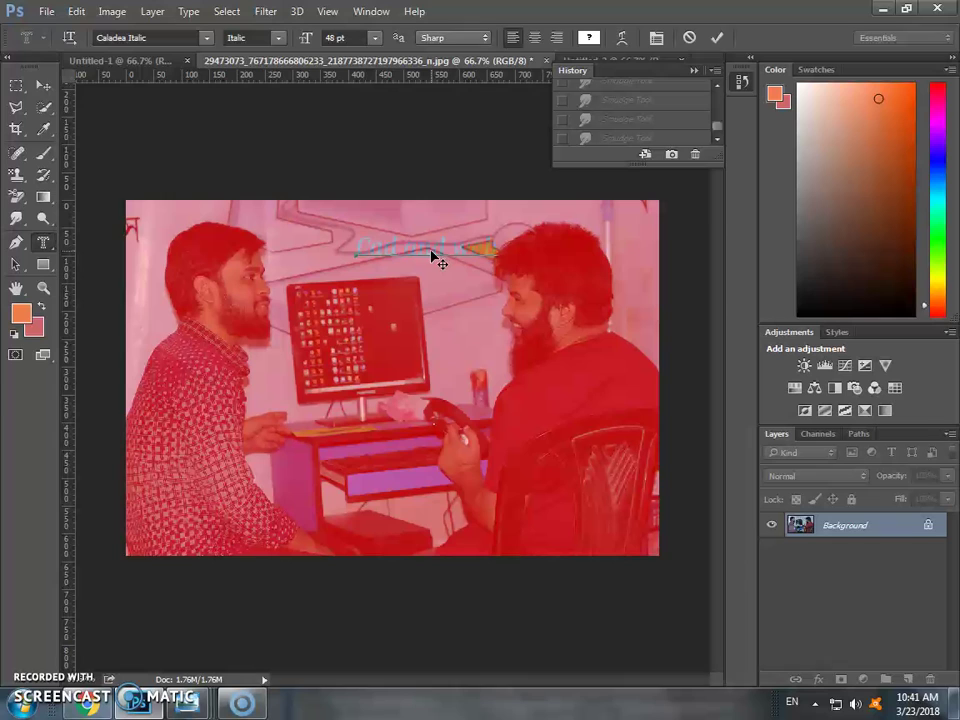
pyautogui.hotkey('ctrl', 'a')
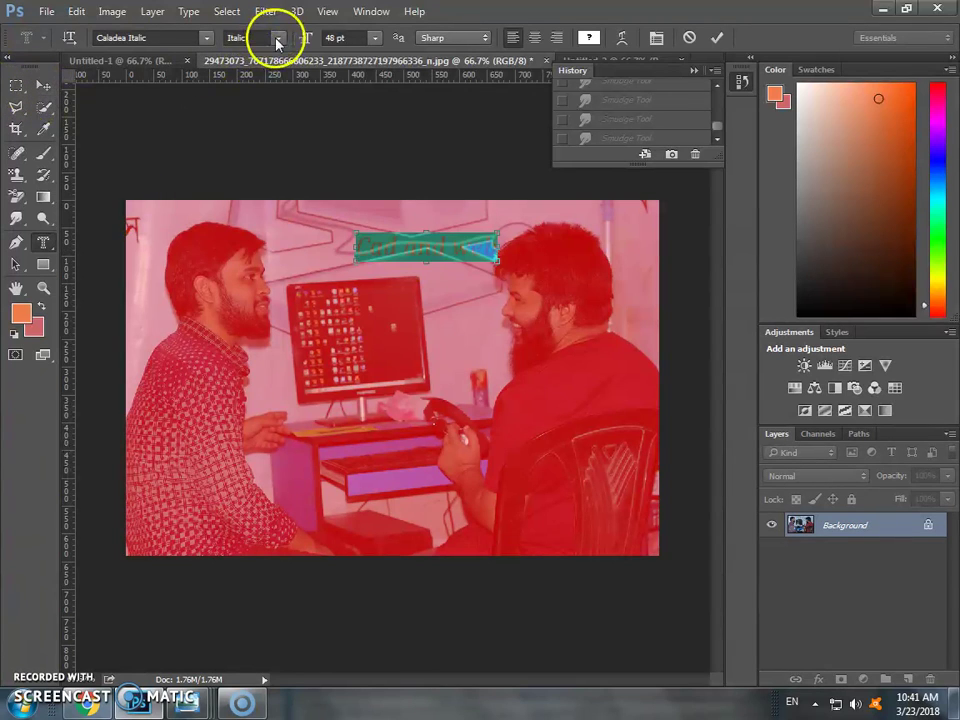
pyautogui.click(286, 38)
pyautogui.click(272, 82)
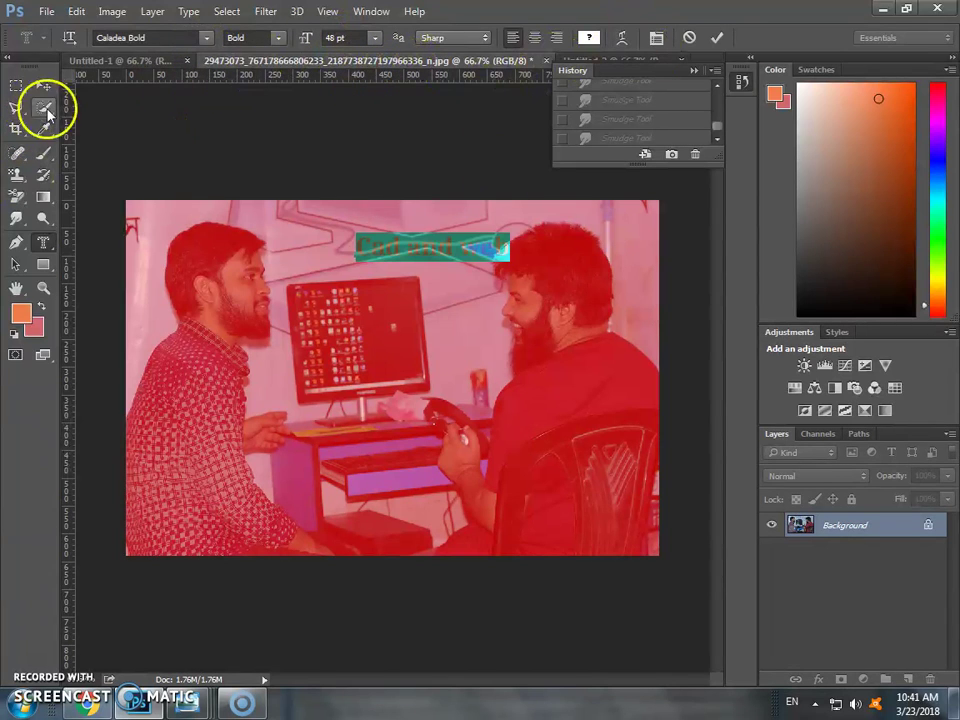
pyautogui.click(43, 86)
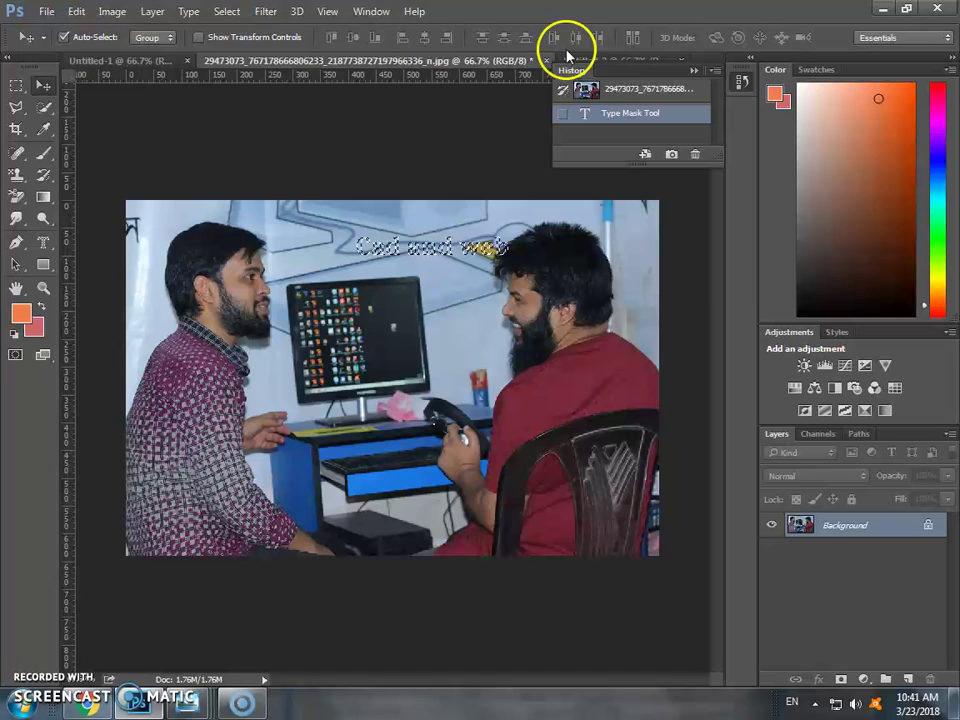
# Float the History panel and pull the photo into its own window over the workspace
pyautogui.click(654, 60)
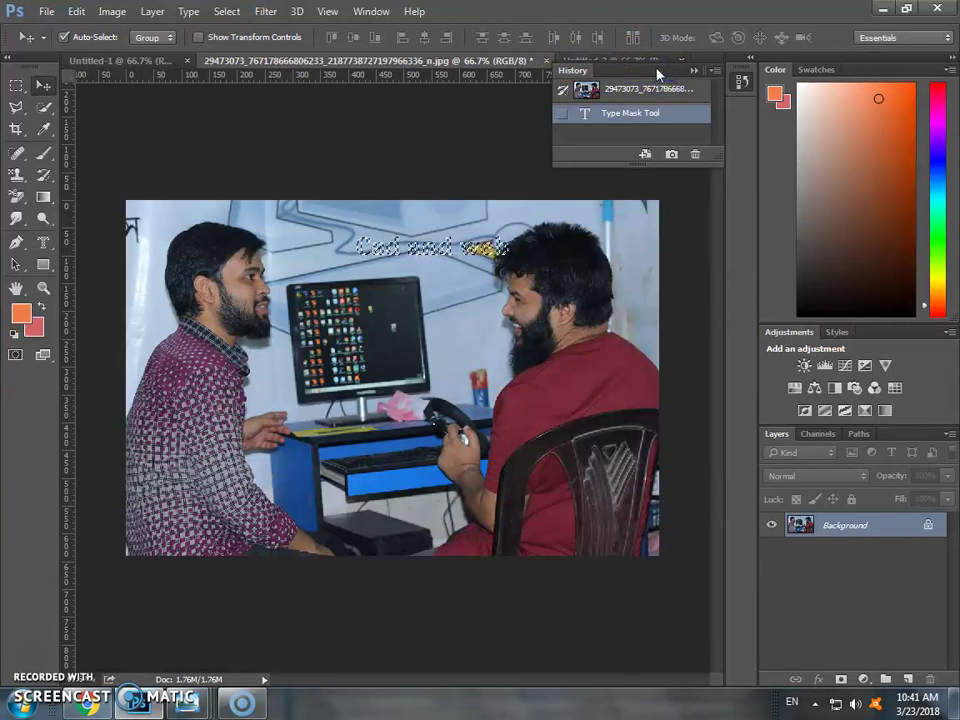
pyautogui.moveTo(657, 73); pyautogui.dragTo(724, 200)
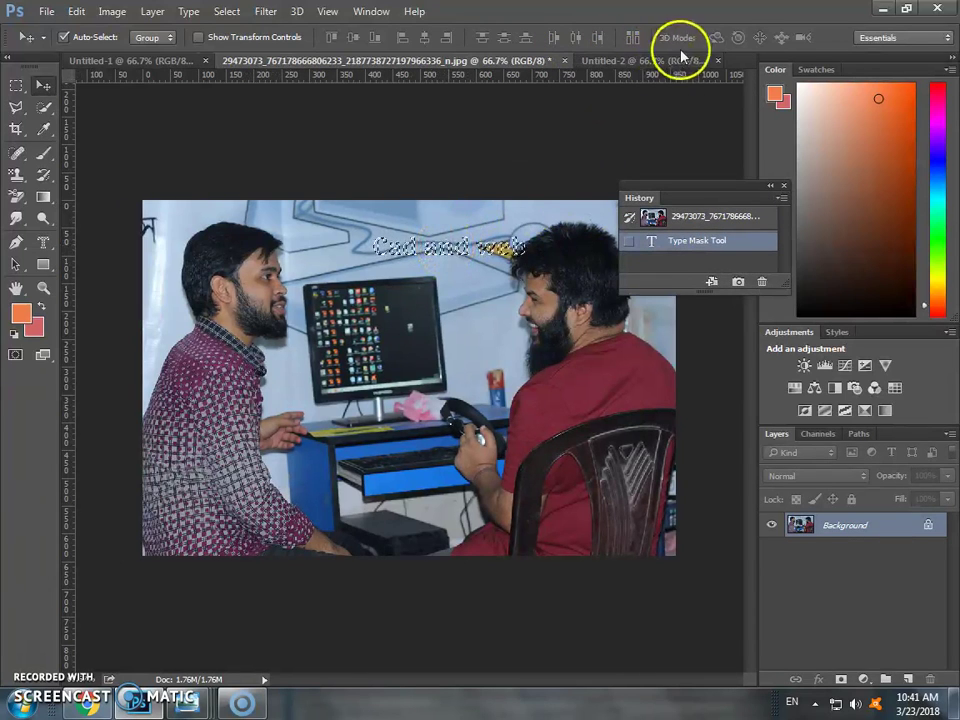
pyautogui.click(636, 60)
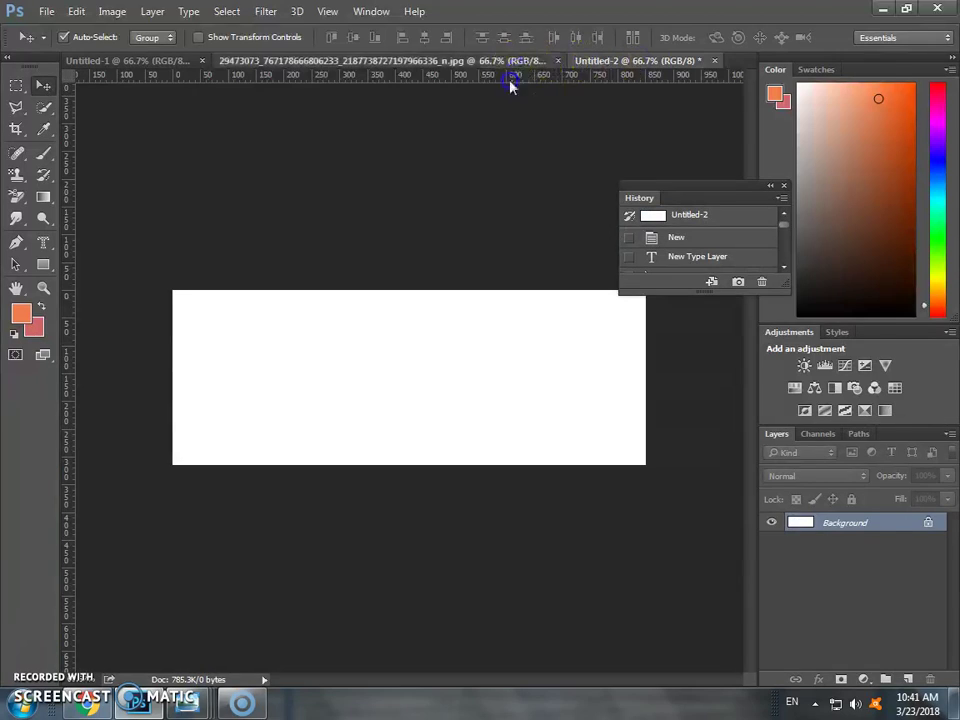
pyautogui.moveTo(510, 60); pyautogui.dragTo(497, 107)
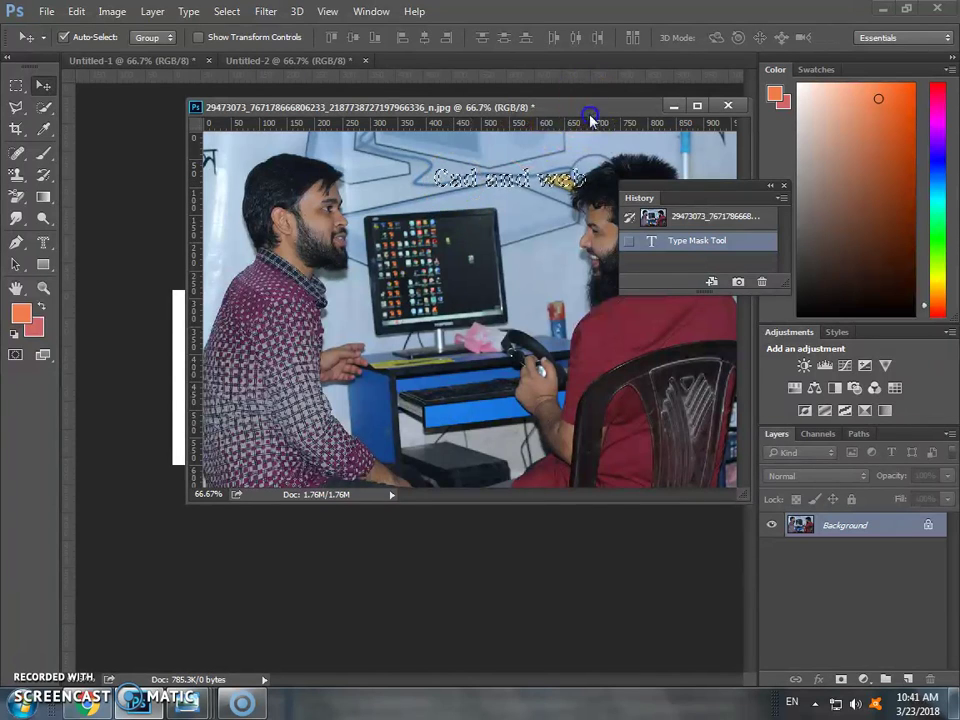
pyautogui.moveTo(590, 120); pyautogui.dragTo(572, 418)
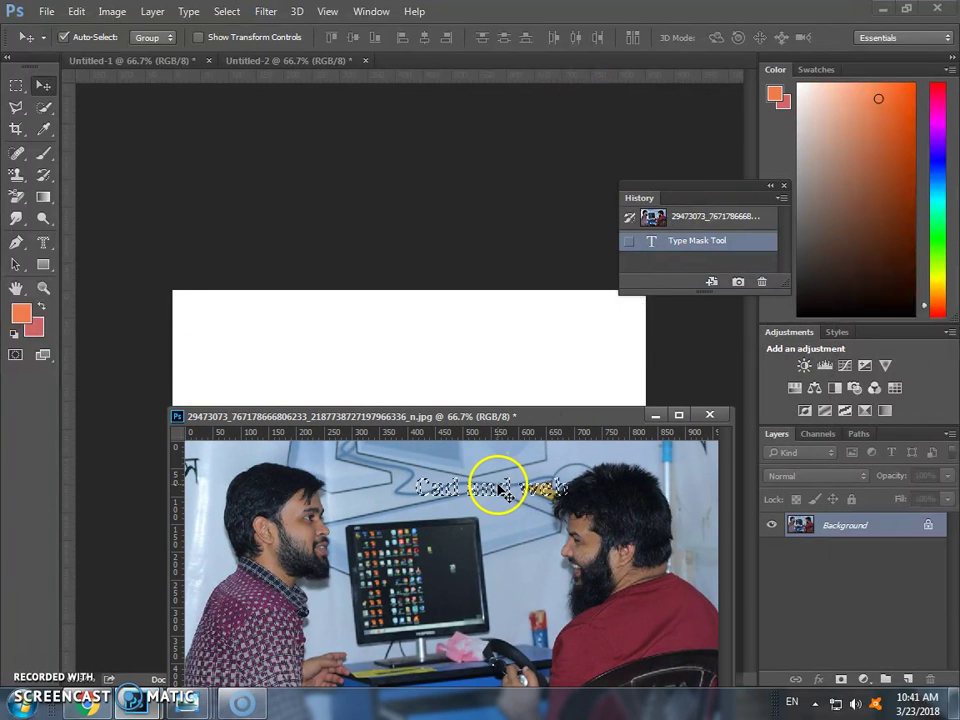
# Drag the photo-filled Cad and web selection onto Untitled-2 as Layer 1, then minimize the photo window
pyautogui.moveTo(500, 490); pyautogui.dragTo(522, 405)
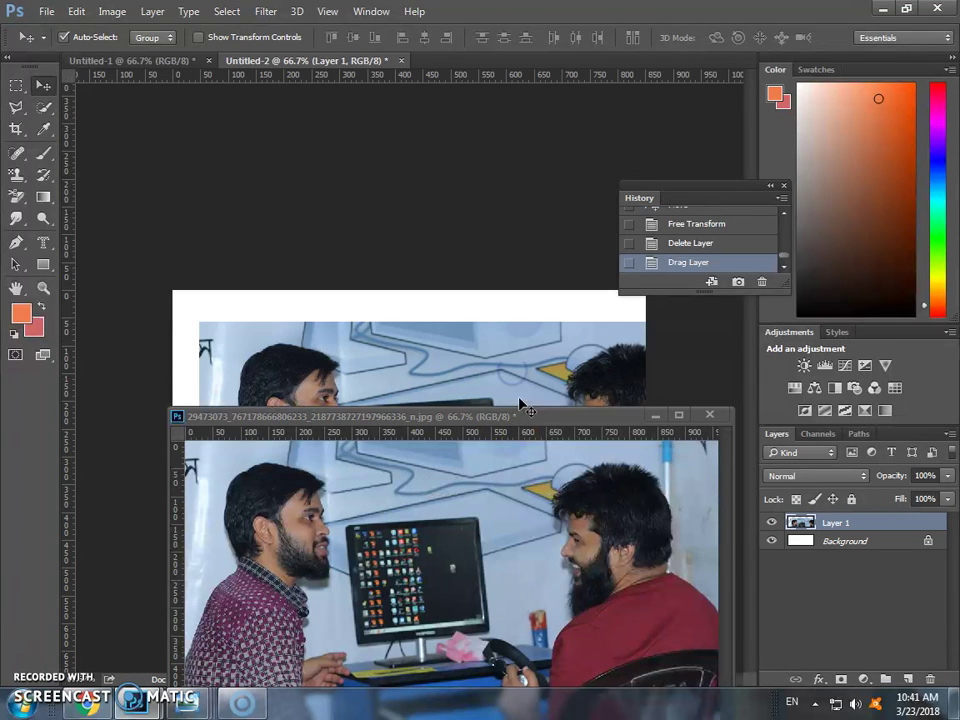
pyautogui.hotkey('ctrl', 'z')
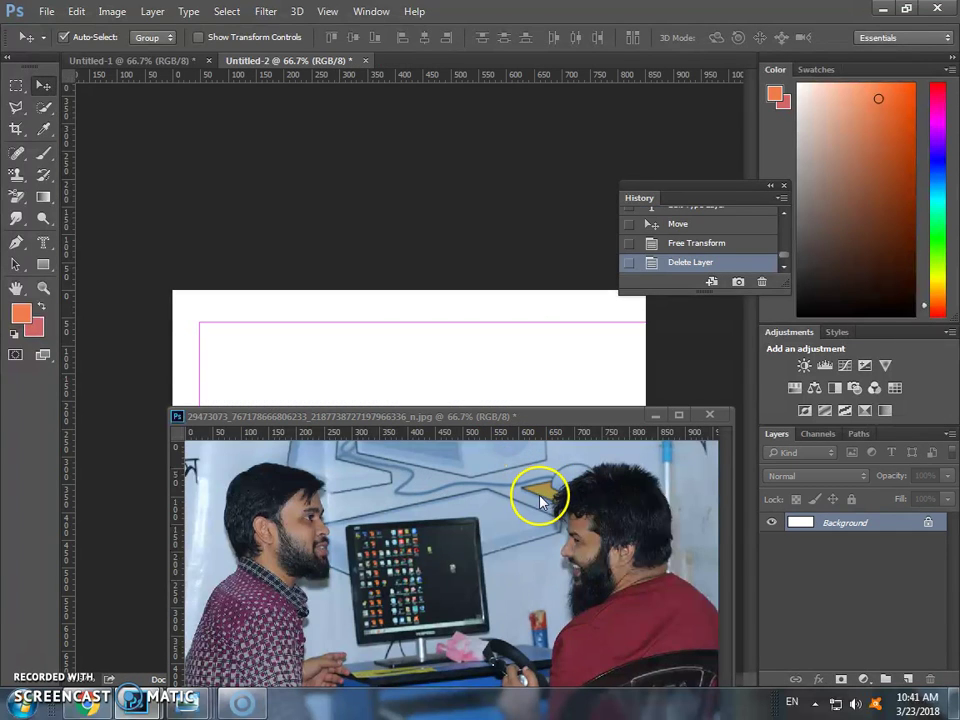
pyautogui.click(540, 500)
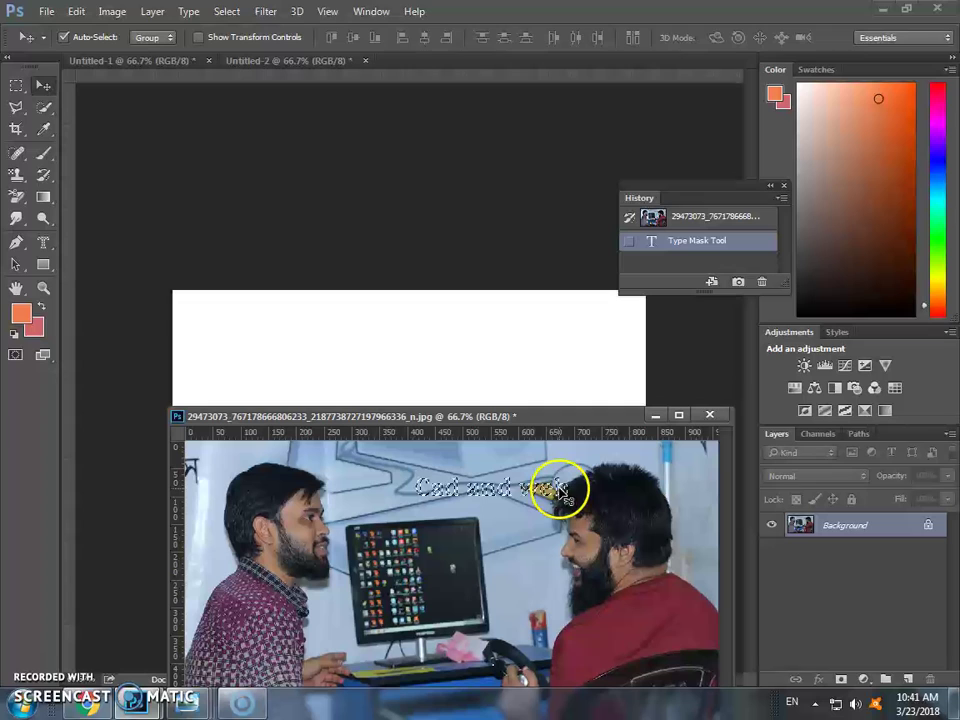
pyautogui.moveTo(560, 490); pyautogui.dragTo(549, 377)
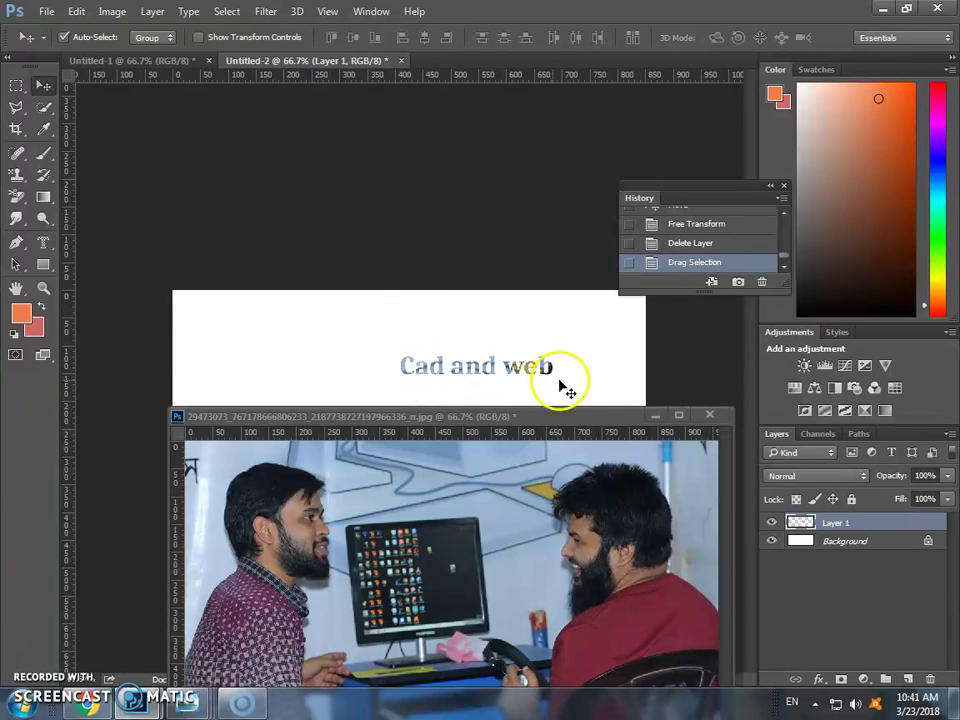
pyautogui.click(653, 414)
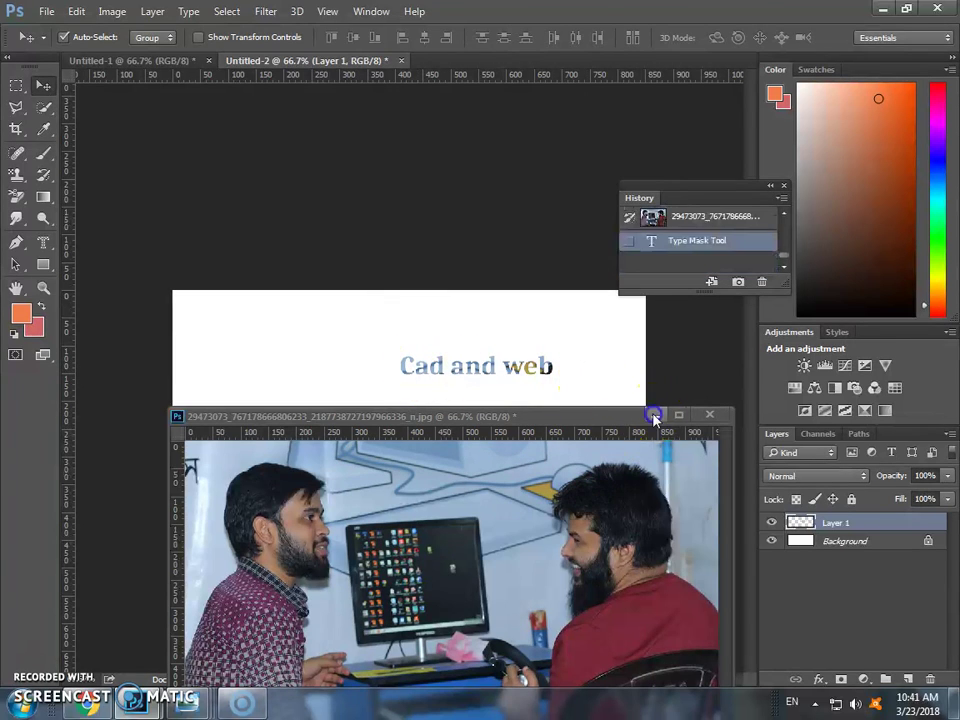
pyautogui.click(653, 414)
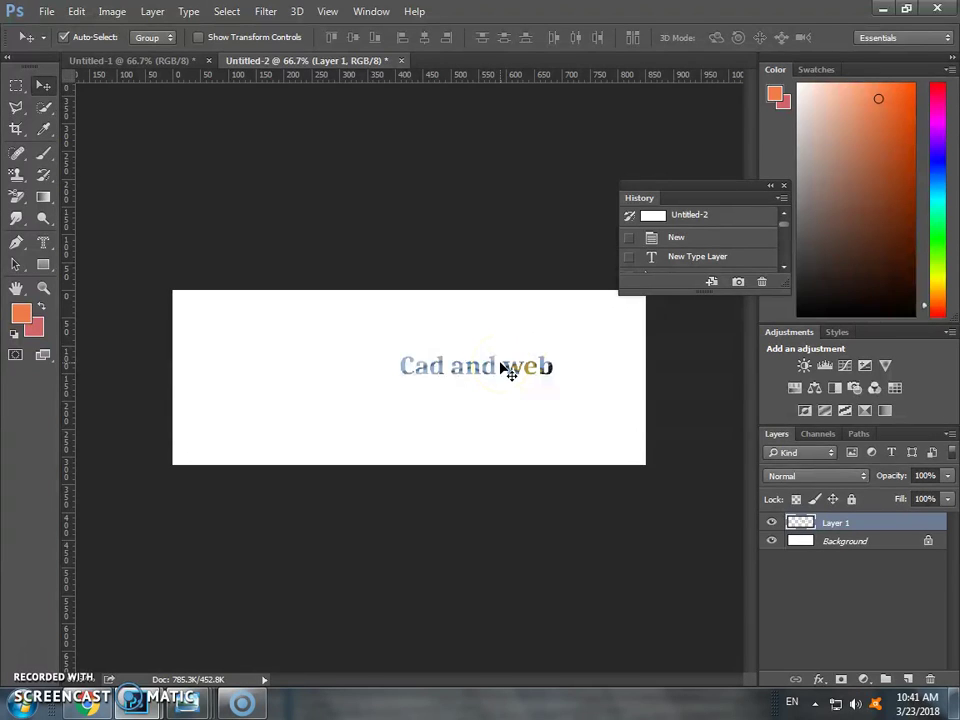
# Delete the photo-filled Layer 1 and draw a trial rectangle on the left of the banner
pyautogui.press('Delete')
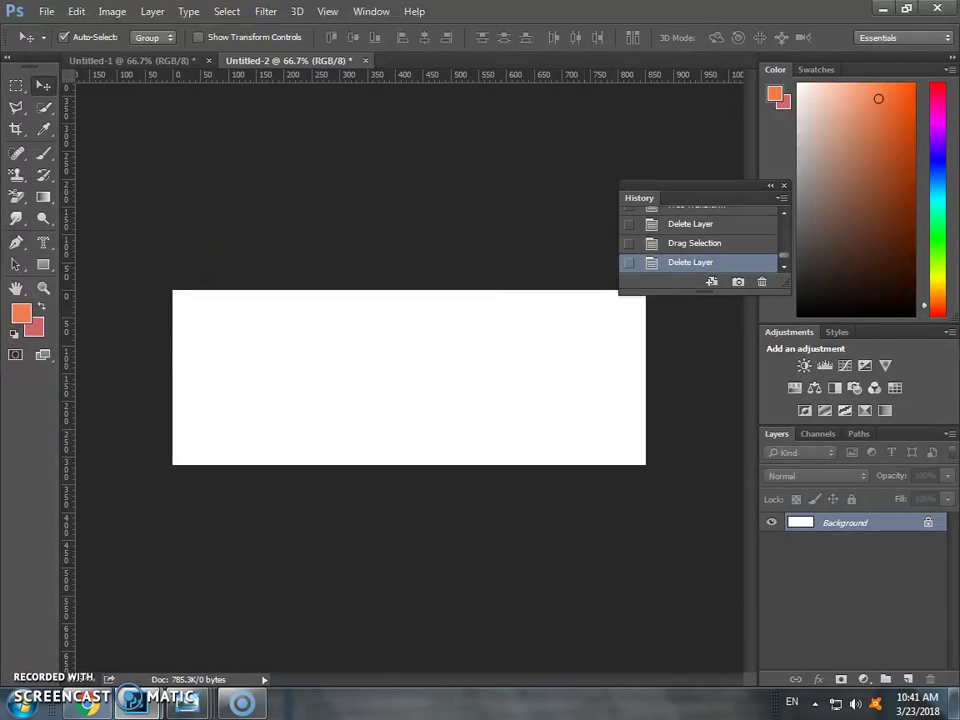
pyautogui.click(45, 244)
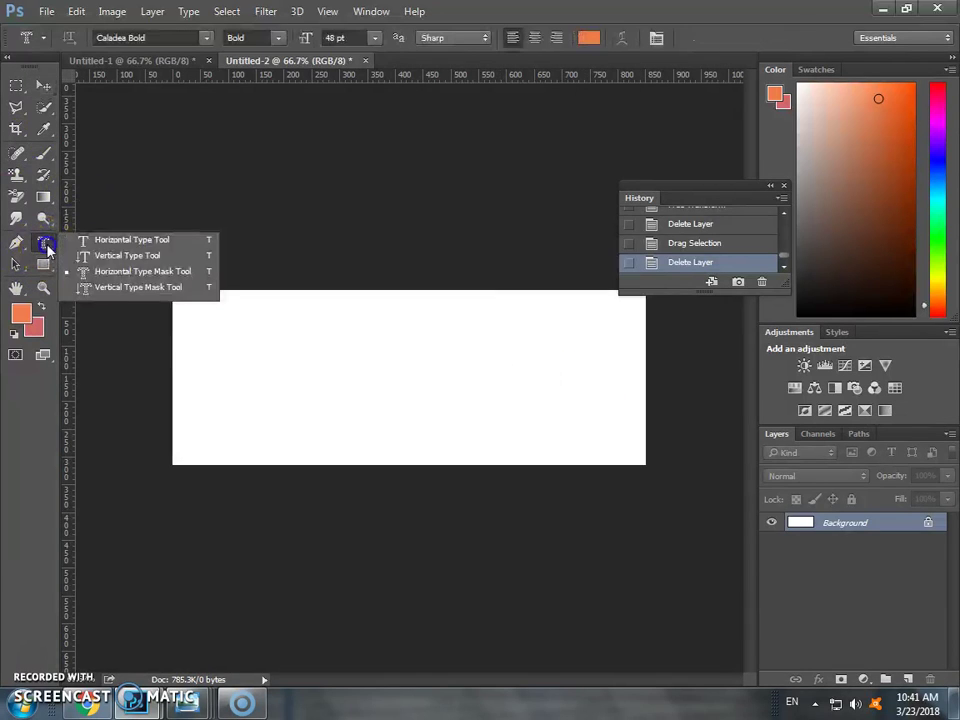
pyautogui.click(155, 289)
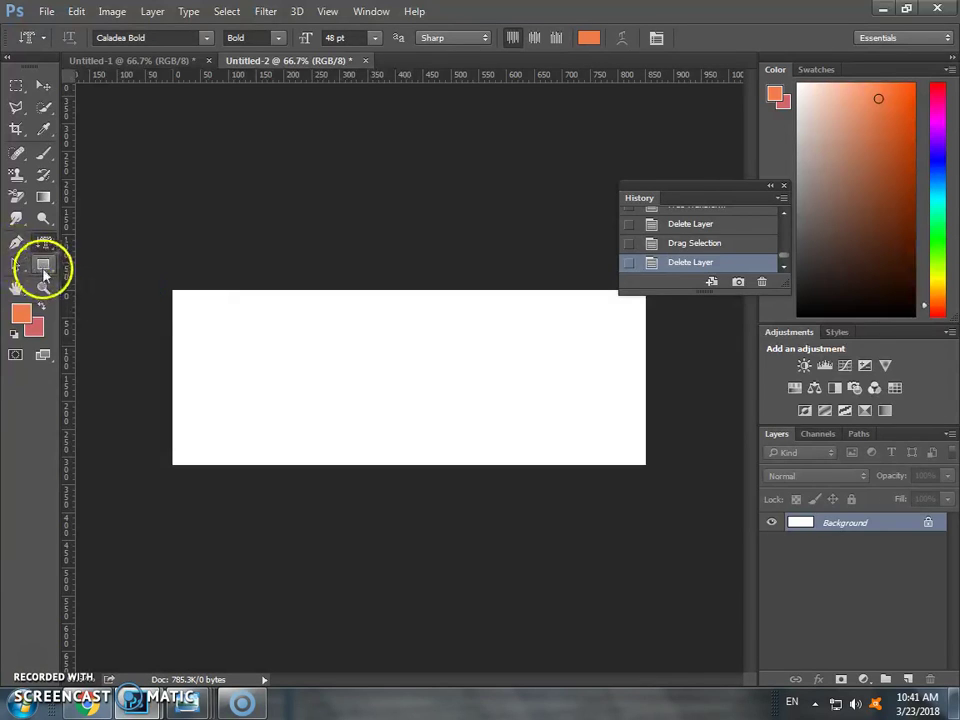
pyautogui.click(18, 268)
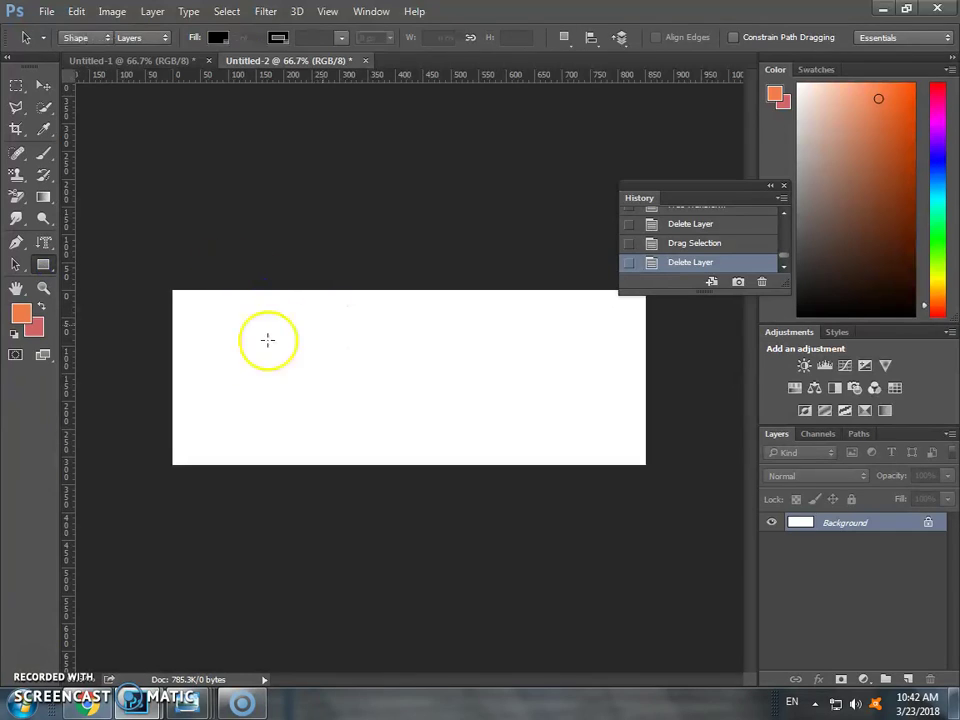
pyautogui.moveTo(238, 332); pyautogui.dragTo(319, 379)
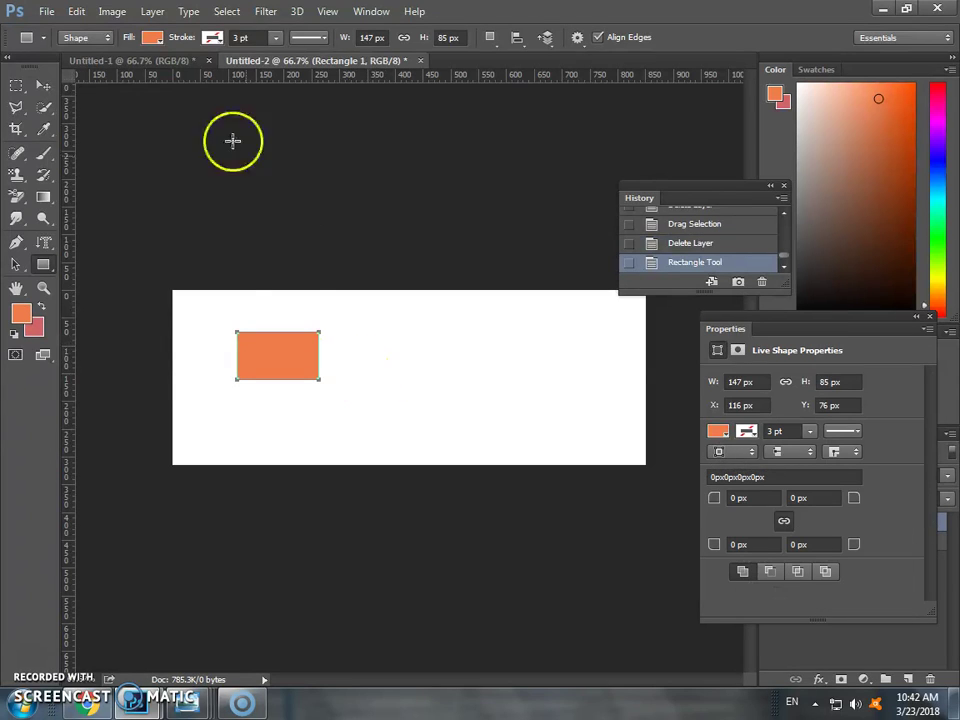
# Give the rectangle a light blue fill and a dark purple stroke
pyautogui.click(151, 37)
pyautogui.click(163, 172)
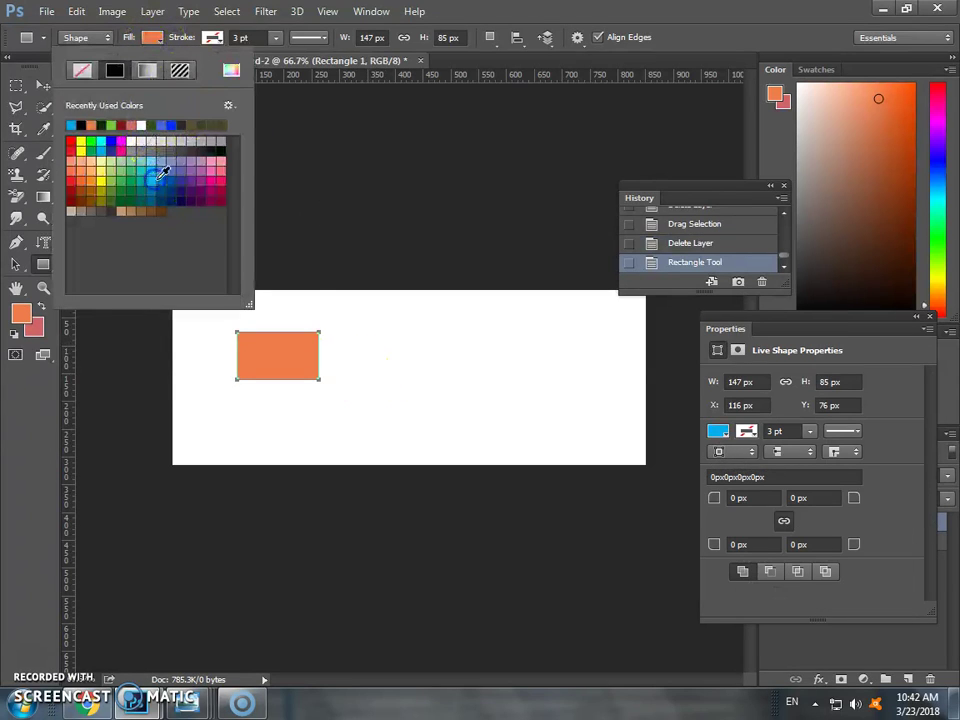
pyautogui.click(151, 37)
pyautogui.click(213, 38)
pyautogui.click(216, 42)
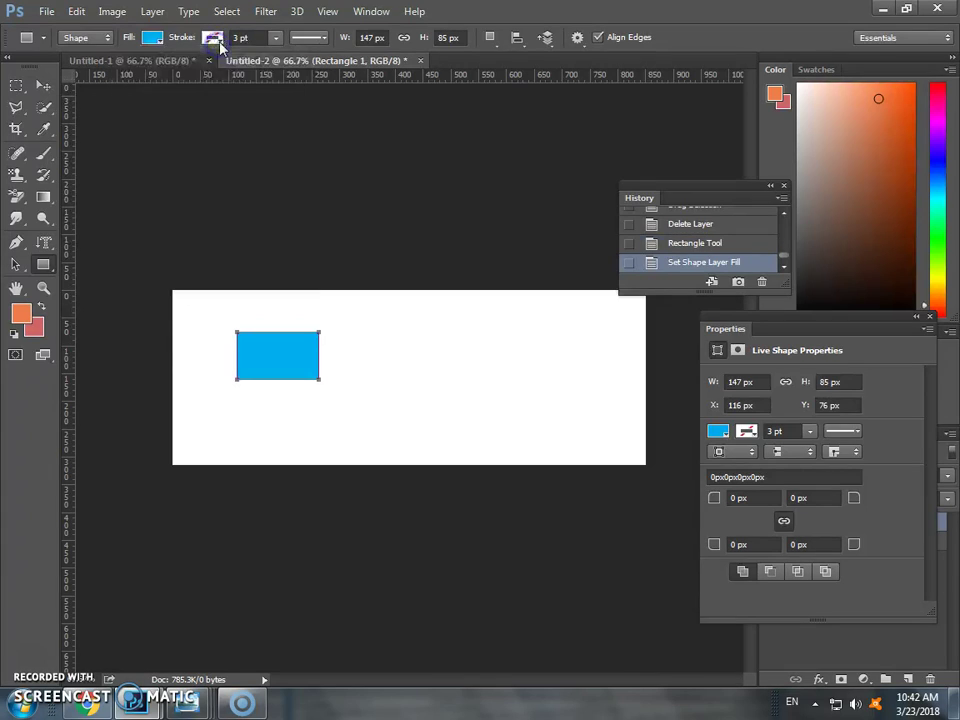
pyautogui.click(216, 40)
pyautogui.click(257, 188)
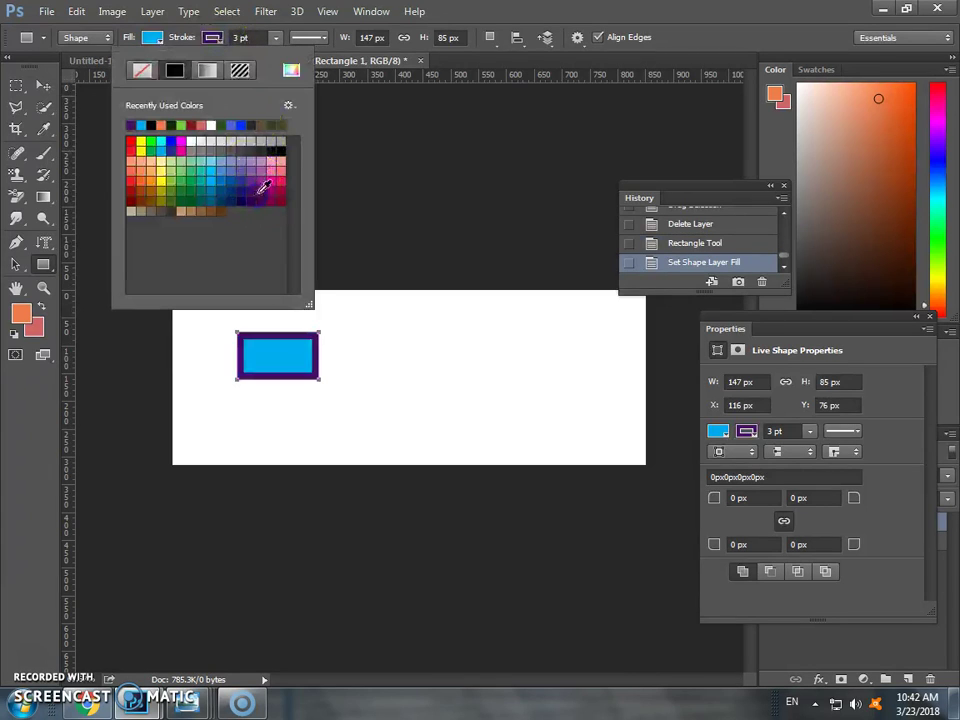
pyautogui.click(277, 36)
# Set the stroke to 5.46 pt dotted, then delete the rectangle layer
pyautogui.click(283, 42)
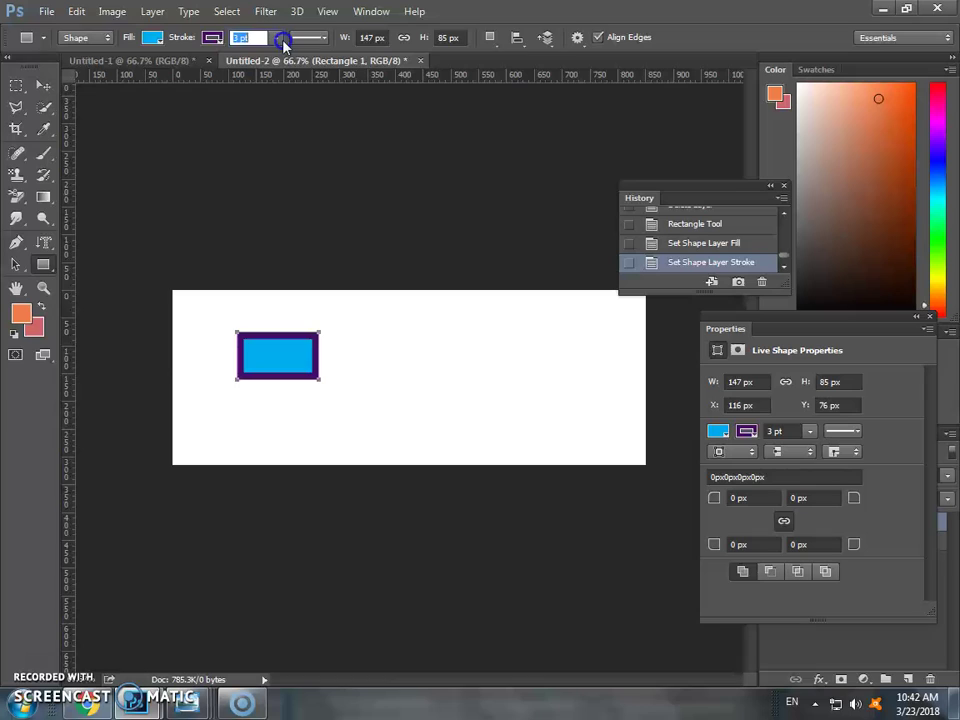
pyautogui.click(280, 42)
pyautogui.moveTo(306, 60); pyautogui.dragTo(279, 58)
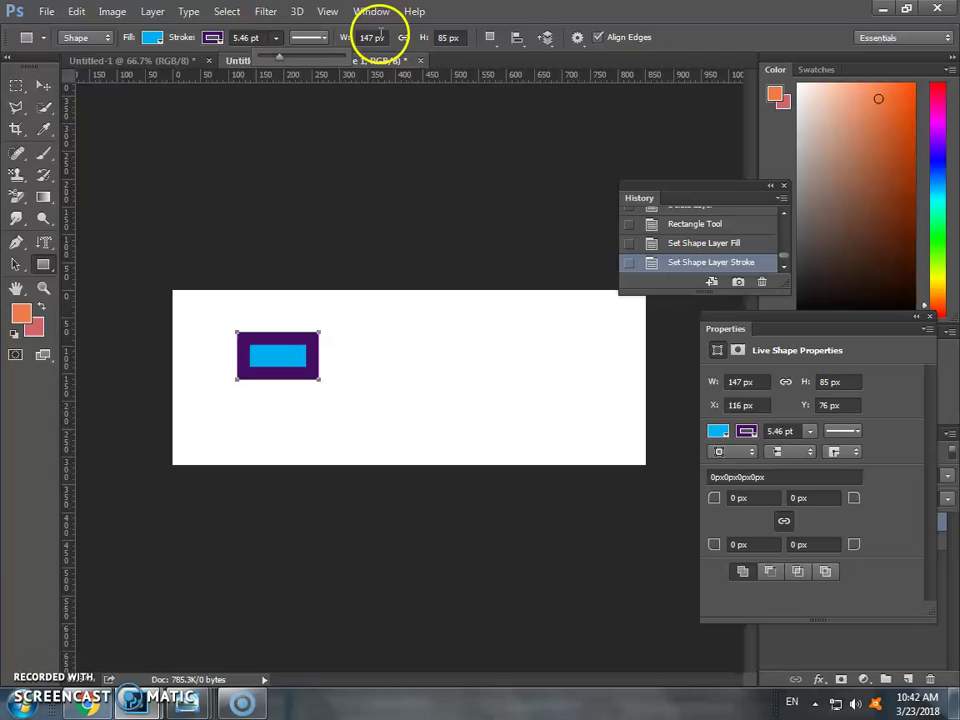
pyautogui.click(318, 40)
pyautogui.click(320, 38)
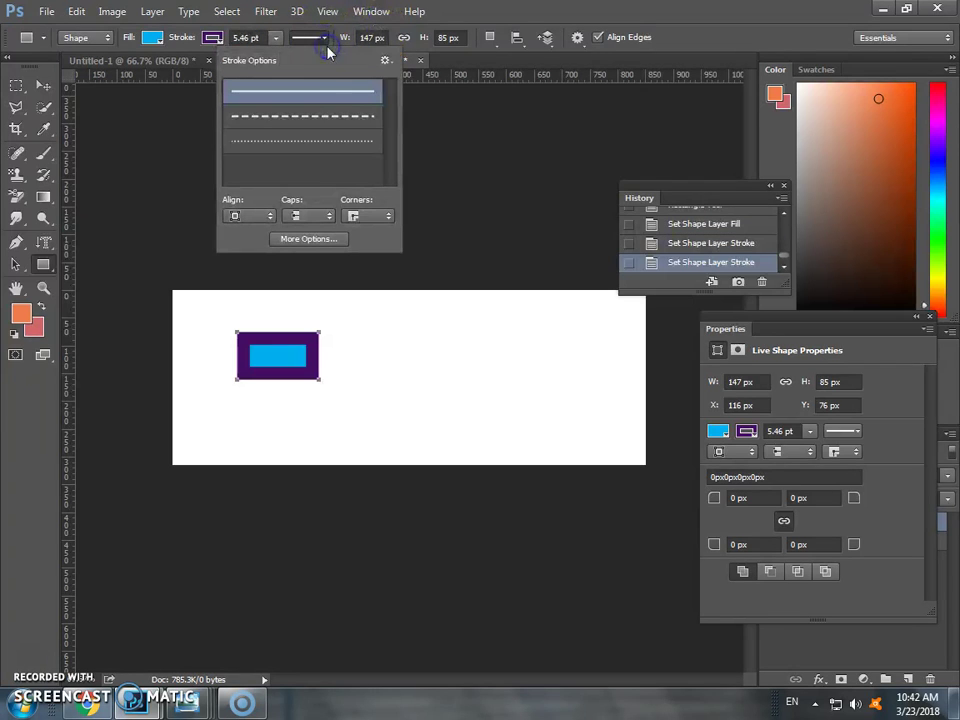
pyautogui.click(331, 117)
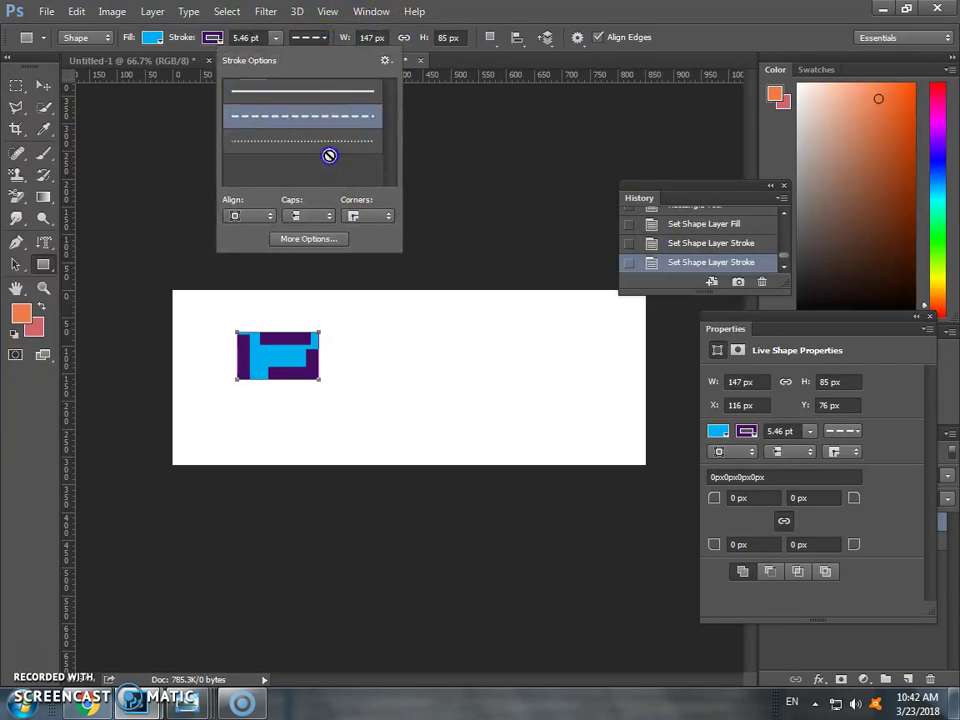
pyautogui.click(331, 143)
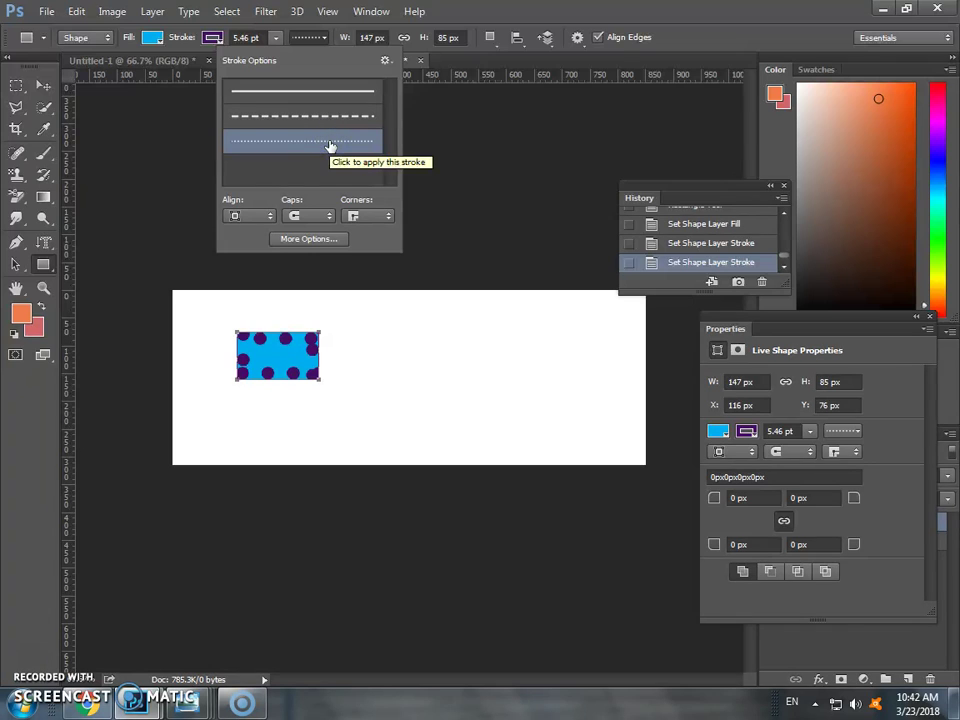
pyautogui.click(44, 87)
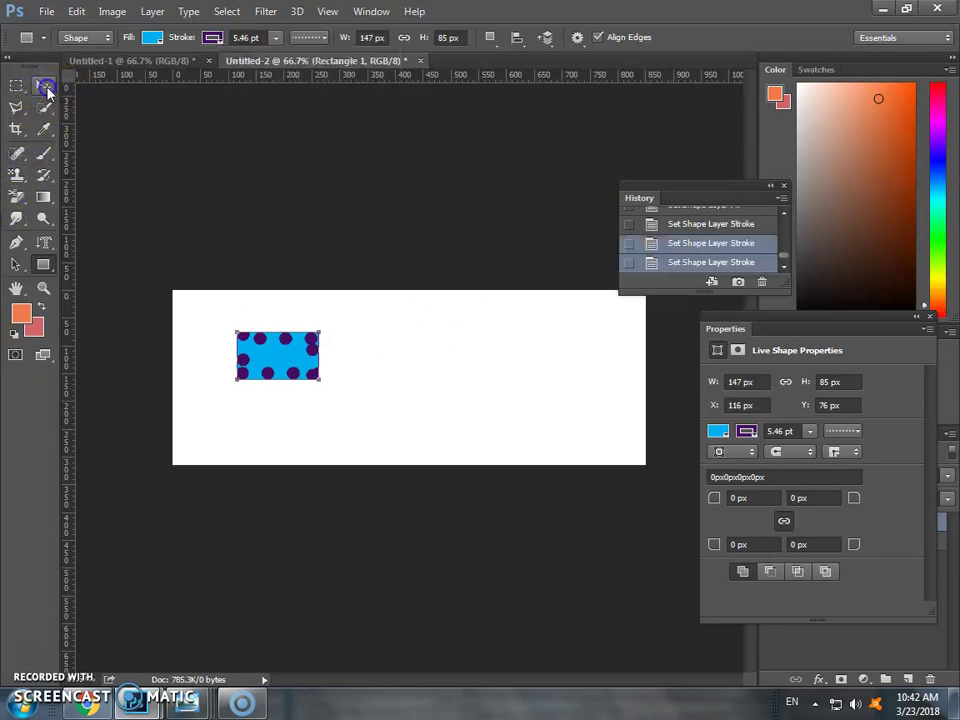
pyautogui.press('Delete')
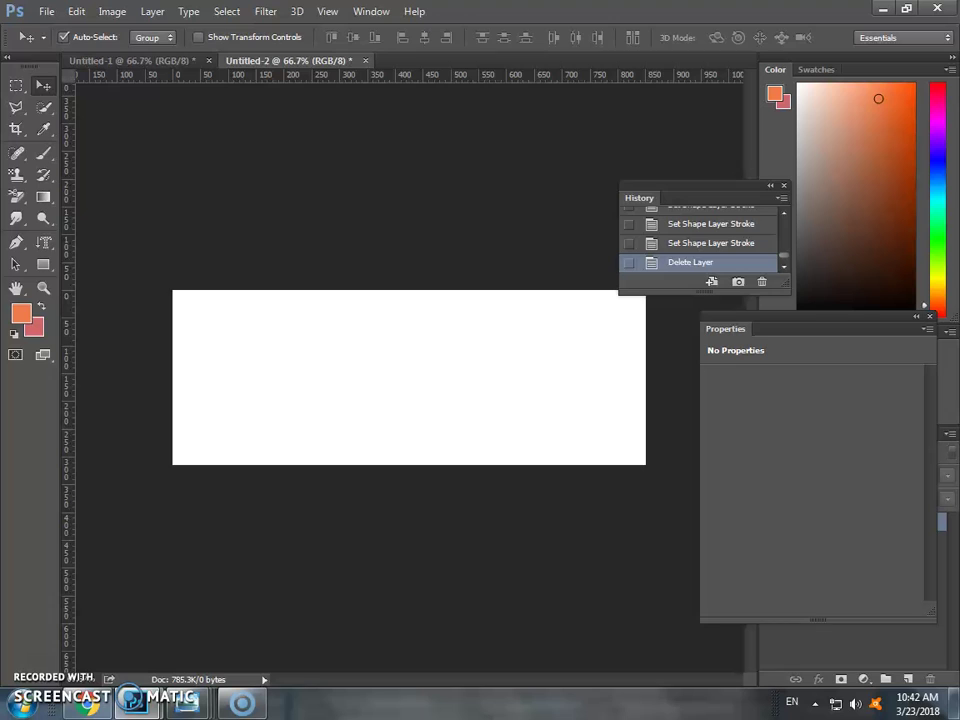
# With the Rectangle tool, open and cancel the Create Rectangle dialog twice, leaving the banner blank
pyautogui.click(43, 265)
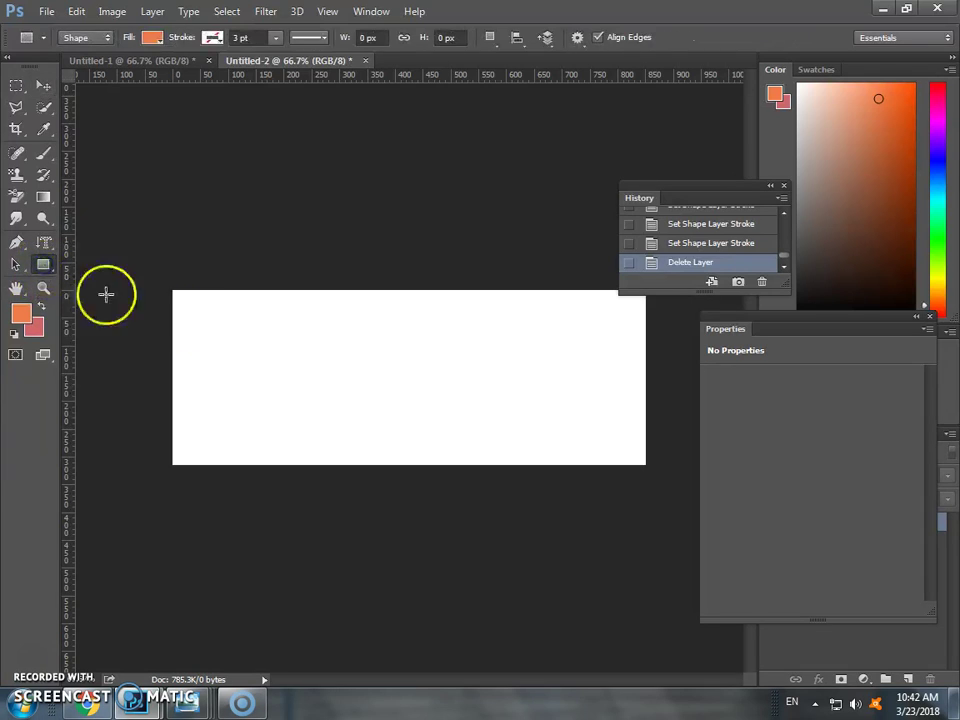
pyautogui.click(253, 336)
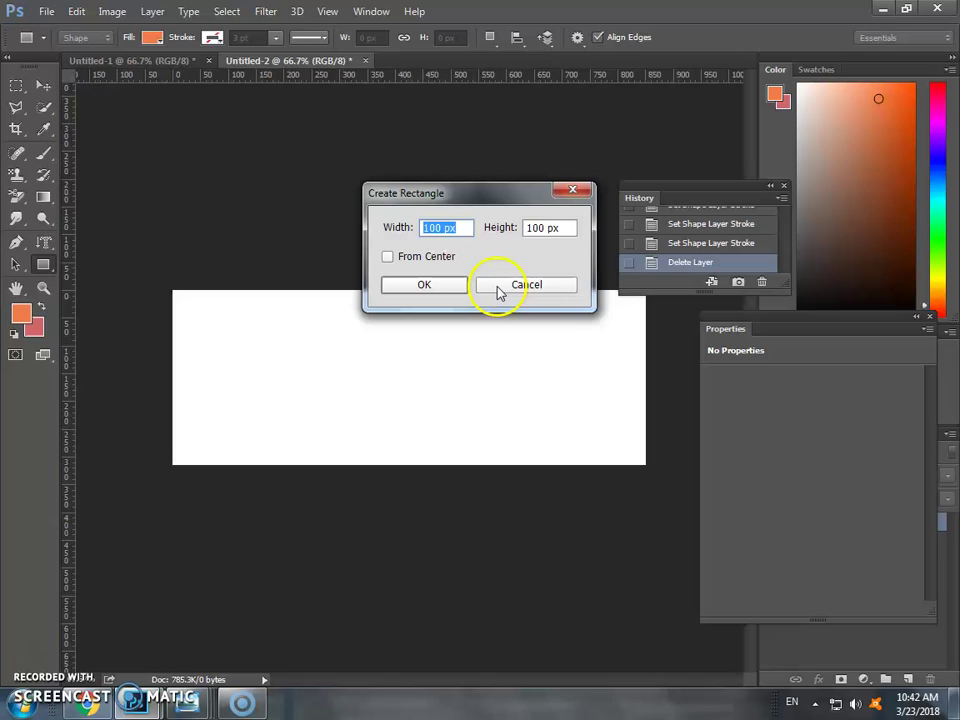
pyautogui.click(500, 286)
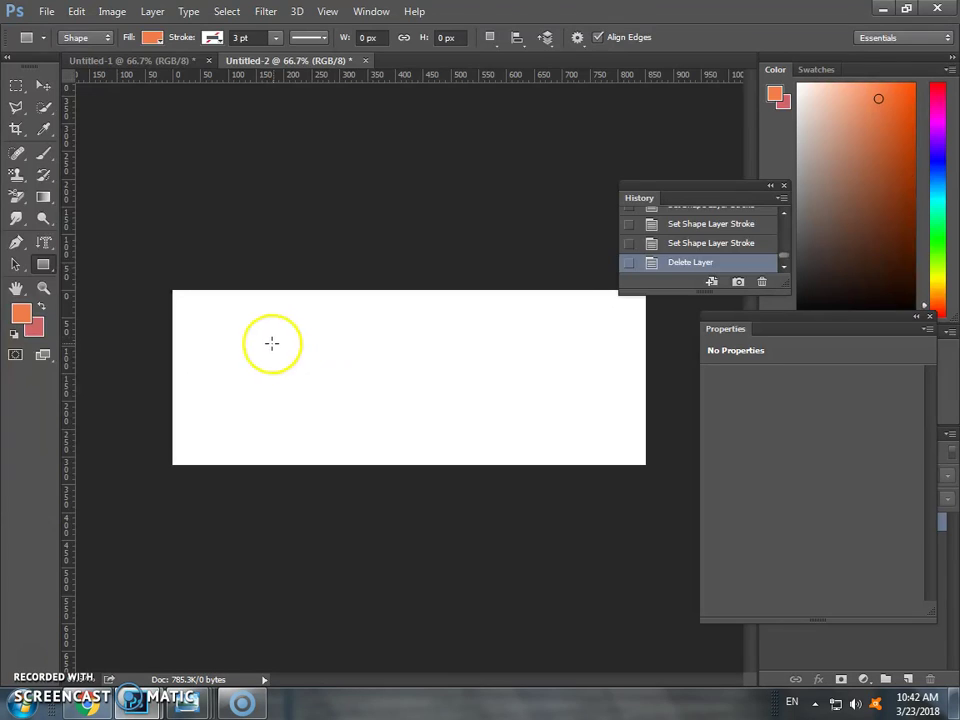
pyautogui.click(317, 358)
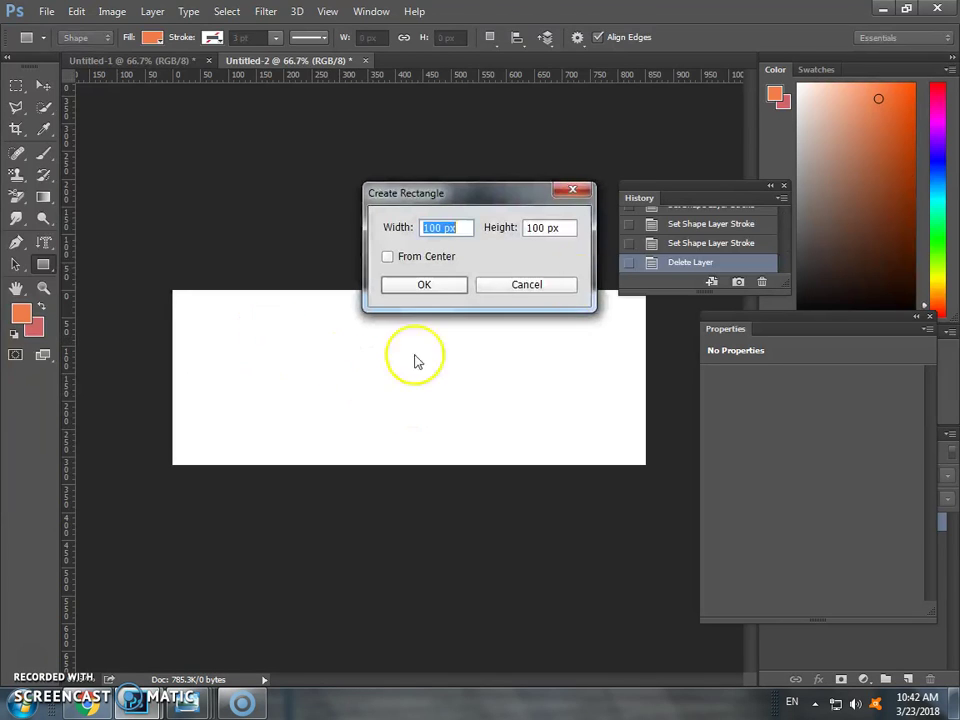
pyautogui.click(560, 284)
pyautogui.rightClick(44, 270)
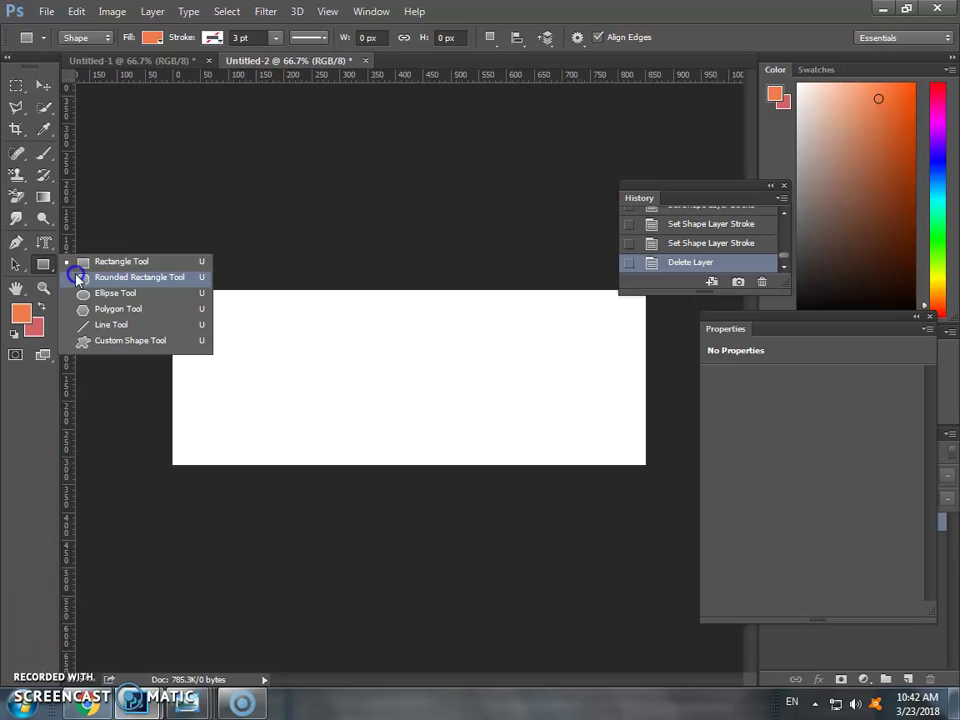
pyautogui.click(71, 259)
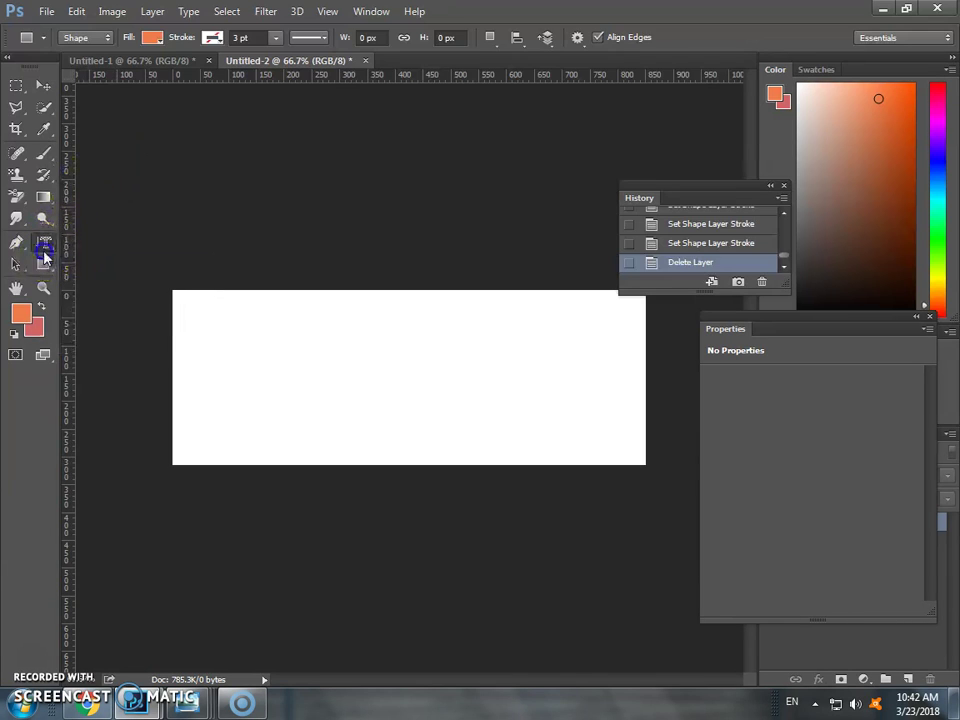
pyautogui.click(44, 242)
pyautogui.click(43, 264)
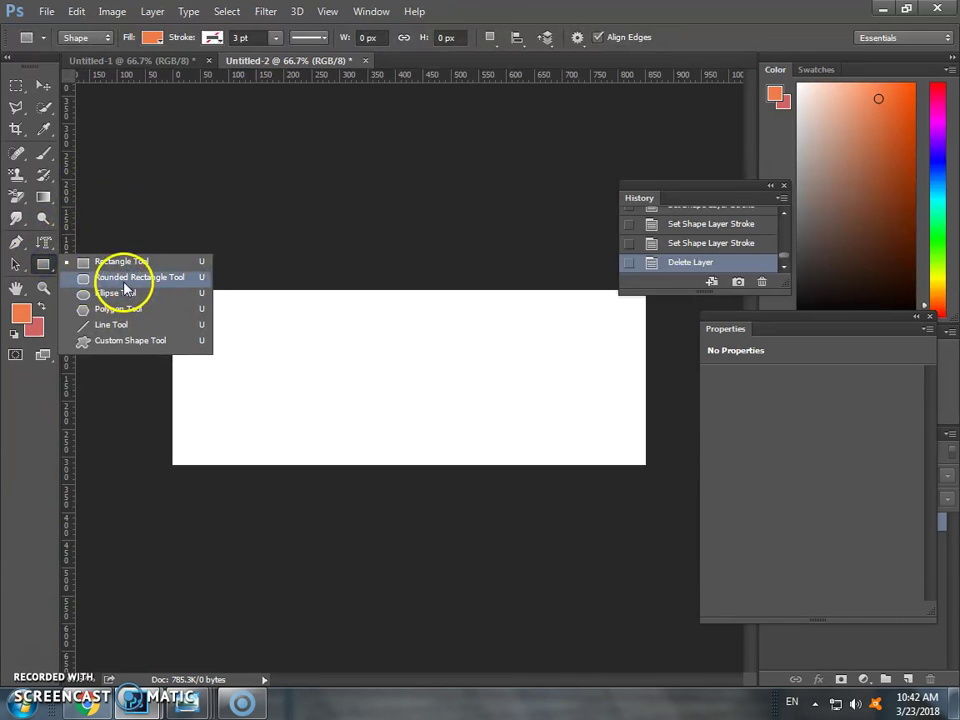
pyautogui.click(71, 272)
pyautogui.rightClick(44, 264)
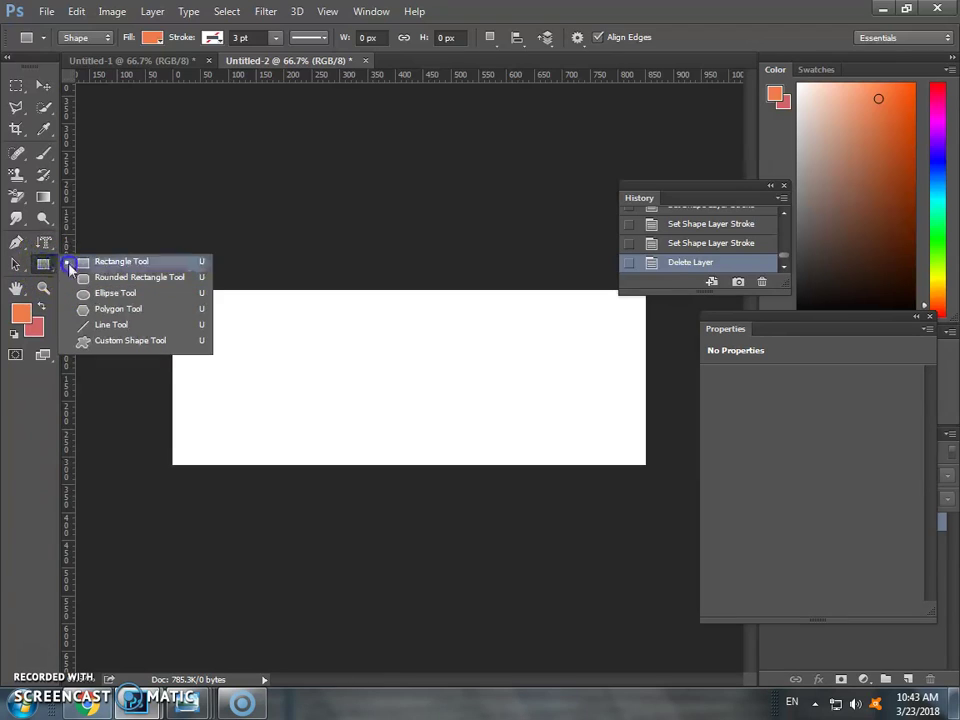
pyautogui.click(113, 280)
pyautogui.moveTo(358, 364); pyautogui.dragTo(298, 324)
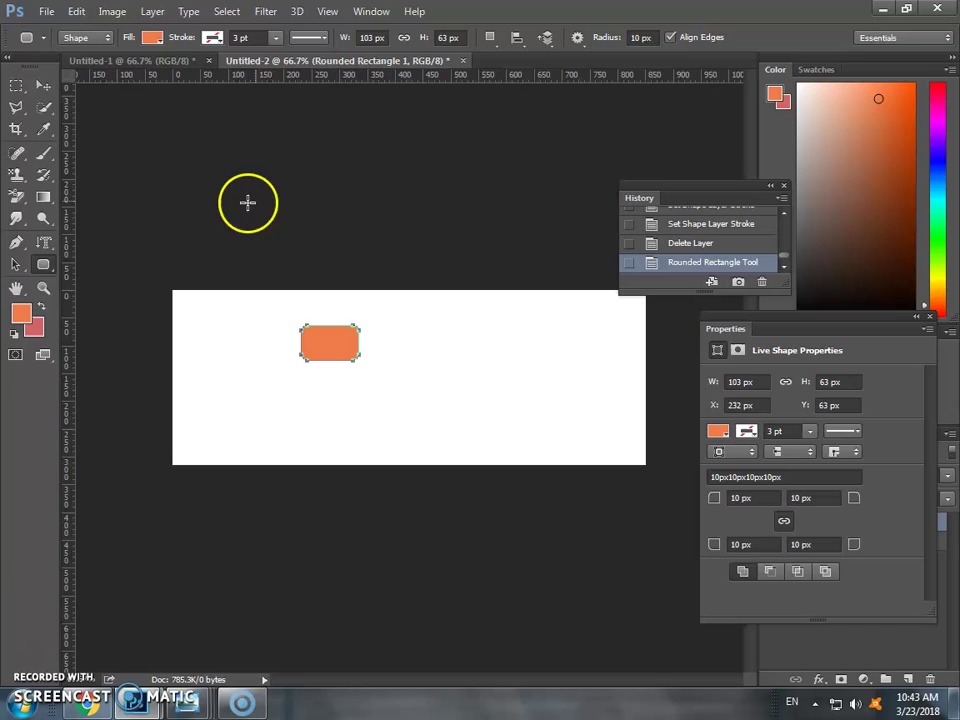
pyautogui.press('Delete')
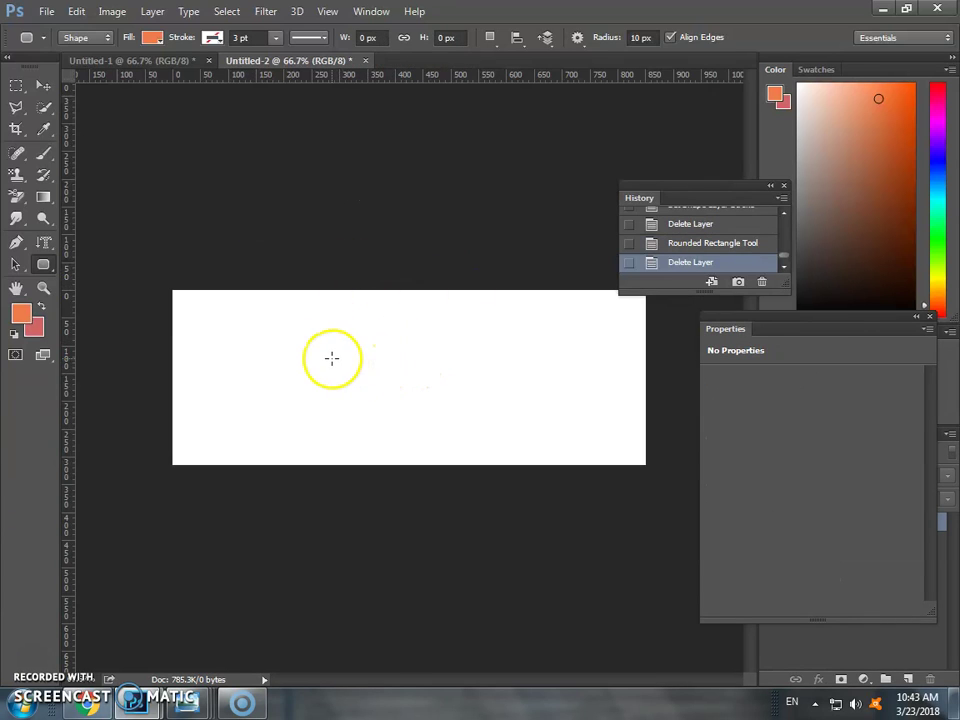
pyautogui.click(291, 338)
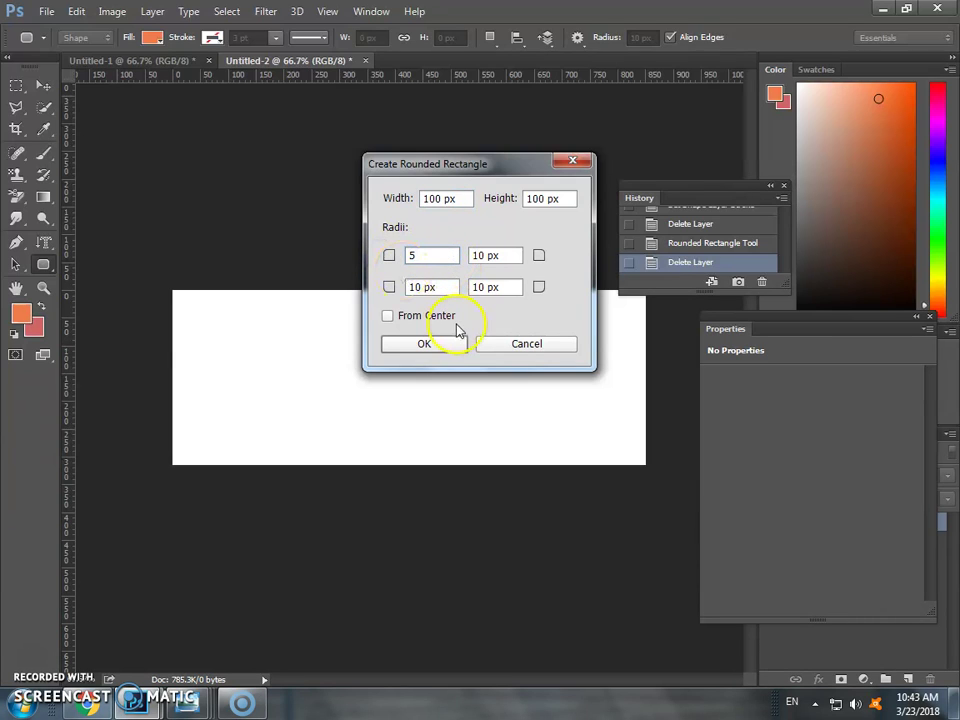
pyautogui.press('Tab')
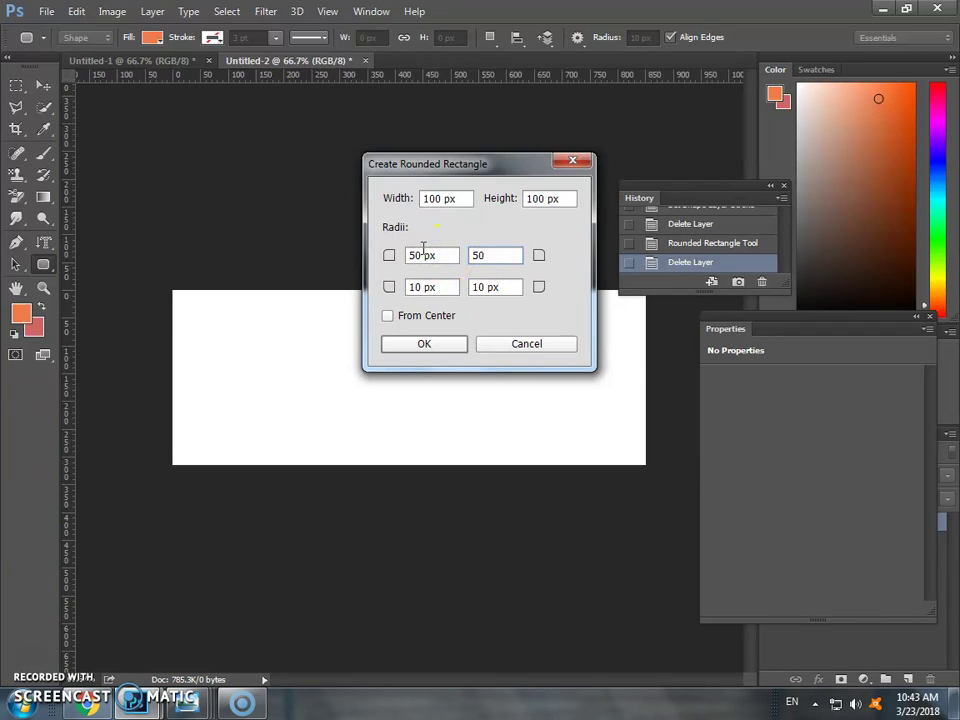
pyautogui.press('Tab')
pyautogui.click(504, 287)
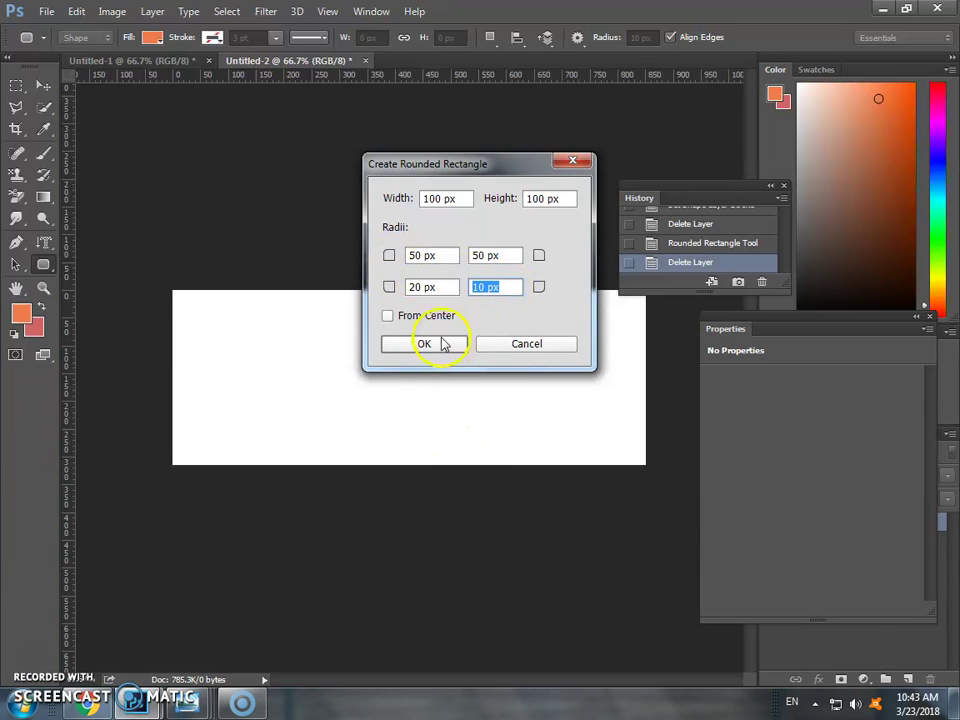
pyautogui.click(428, 343)
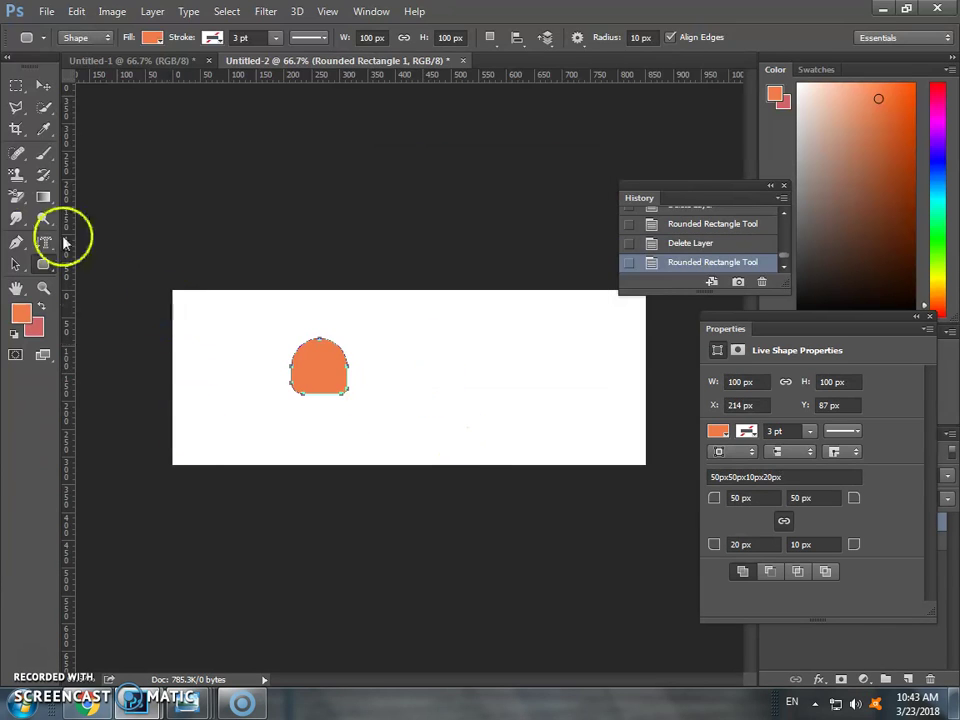
pyautogui.click(43, 86)
pyautogui.click(386, 243)
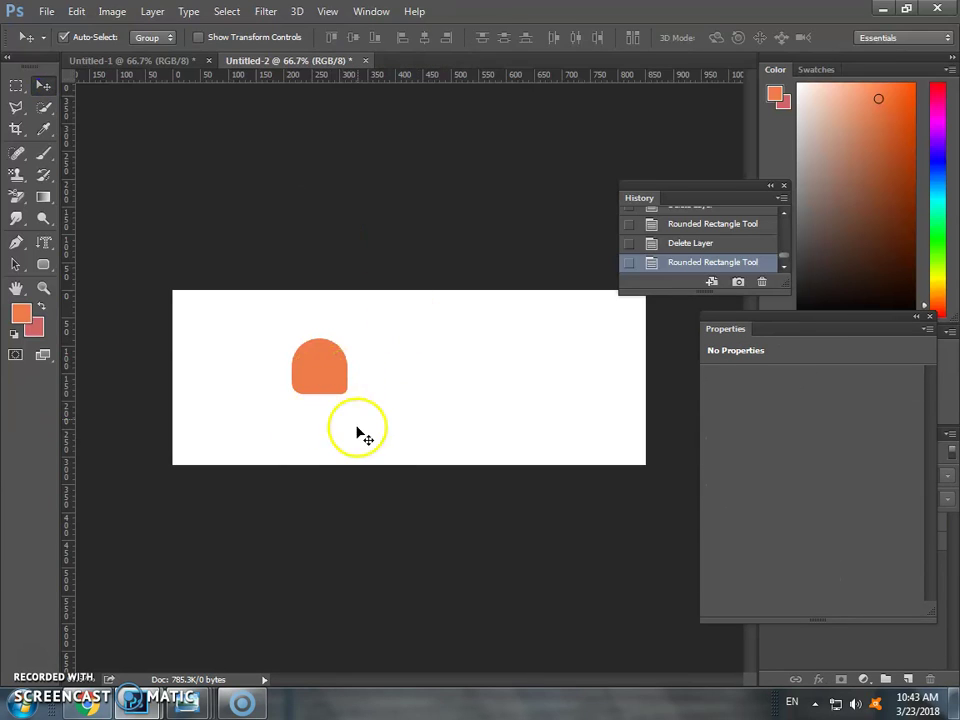
pyautogui.click(322, 366)
pyautogui.press('Delete')
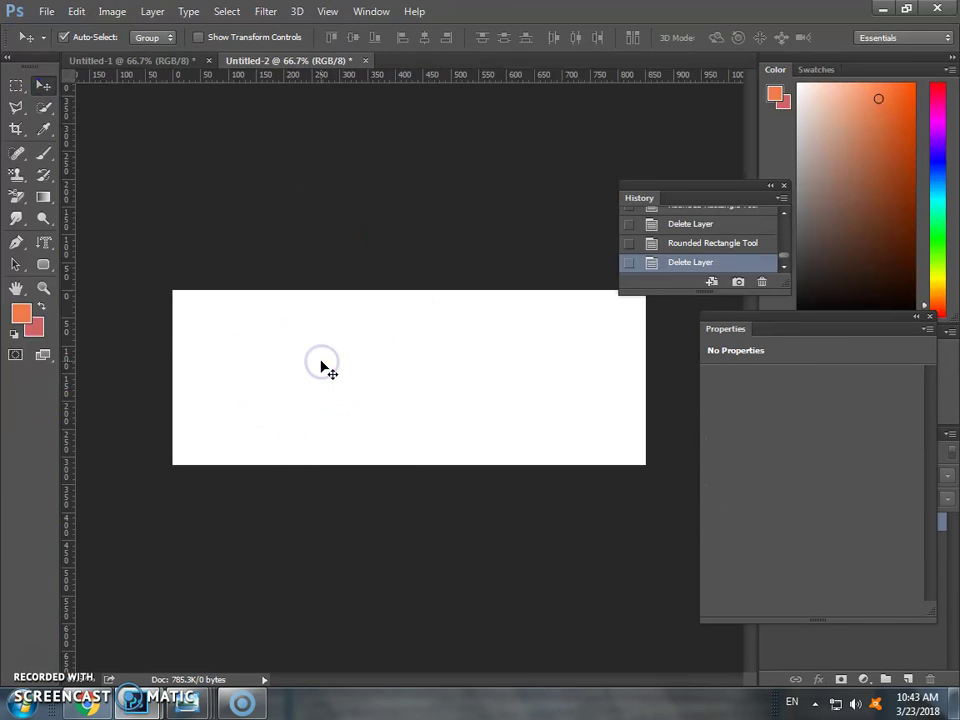
# Try the Ellipse Tool by drawing an ellipse on the banner, delete it, and reopen the shape tools list
pyautogui.click(43, 264)
pyautogui.rightClick(43, 264)
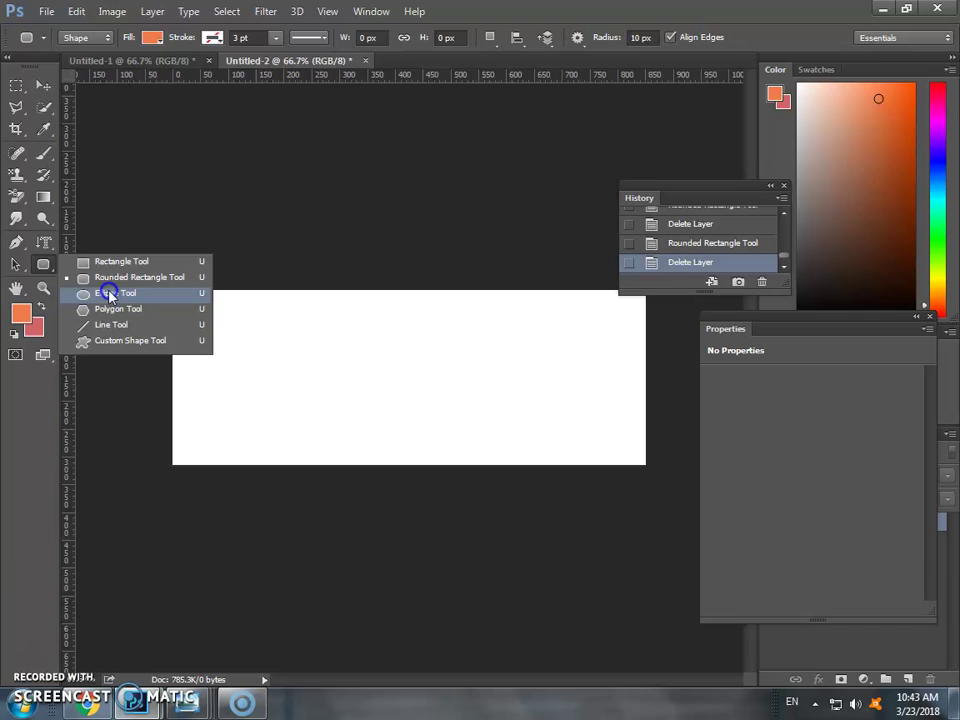
pyautogui.click(107, 292)
pyautogui.click(480, 318)
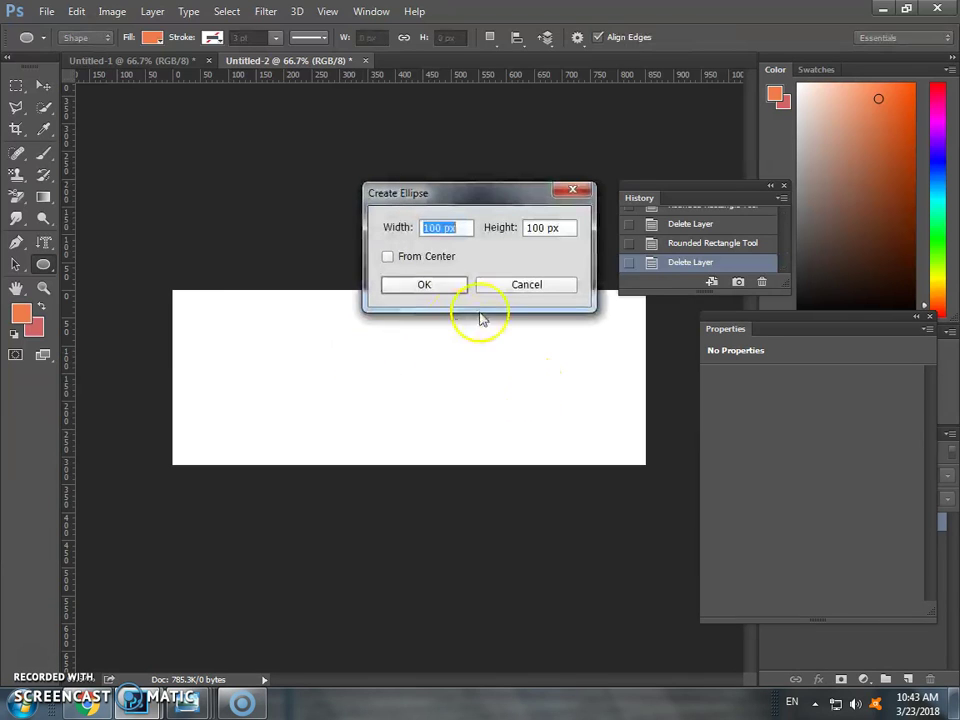
pyautogui.press('Escape')
pyautogui.moveTo(315, 339)
pyautogui.mouseDown()
pyautogui.moveTo(459, 422)
pyautogui.moveTo(432, 440)
pyautogui.mouseUp()
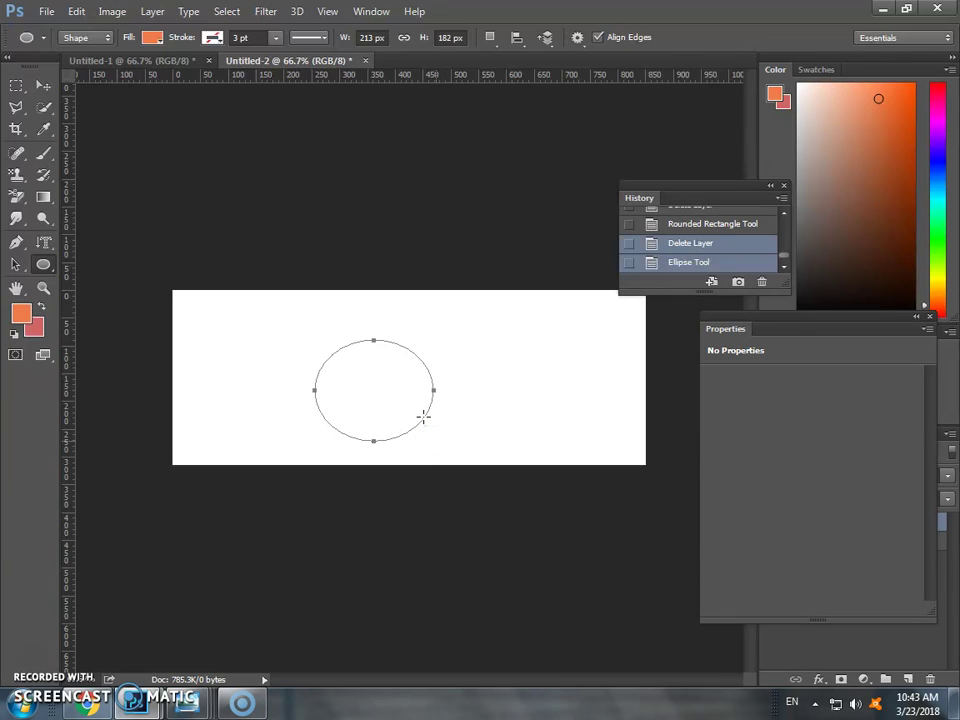
pyautogui.press('Delete')
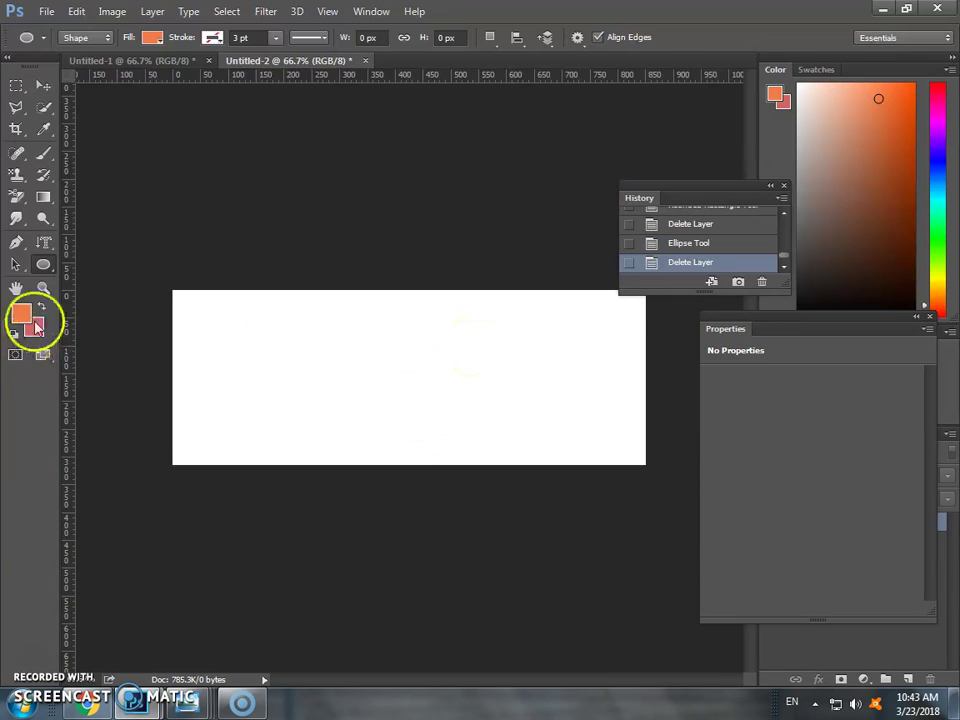
pyautogui.moveTo(43, 265); pyautogui.dragTo(115, 312)
# Create a five-pointed orange star, then a plain six-sided orange hexagon with the Polygon Tool
pyautogui.click(400, 358)
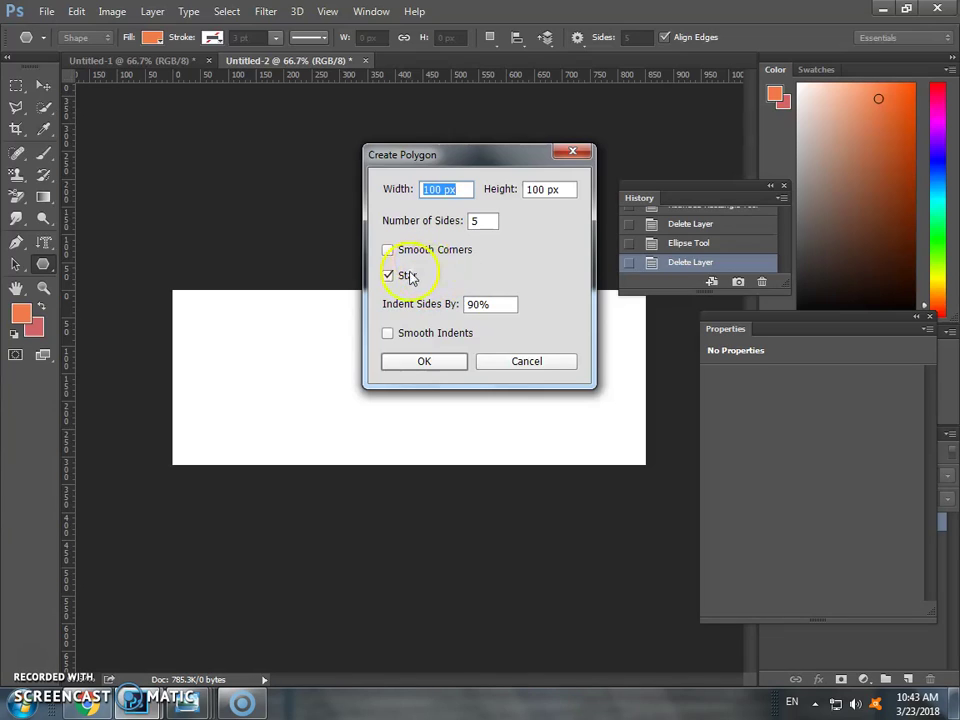
pyautogui.click(449, 367)
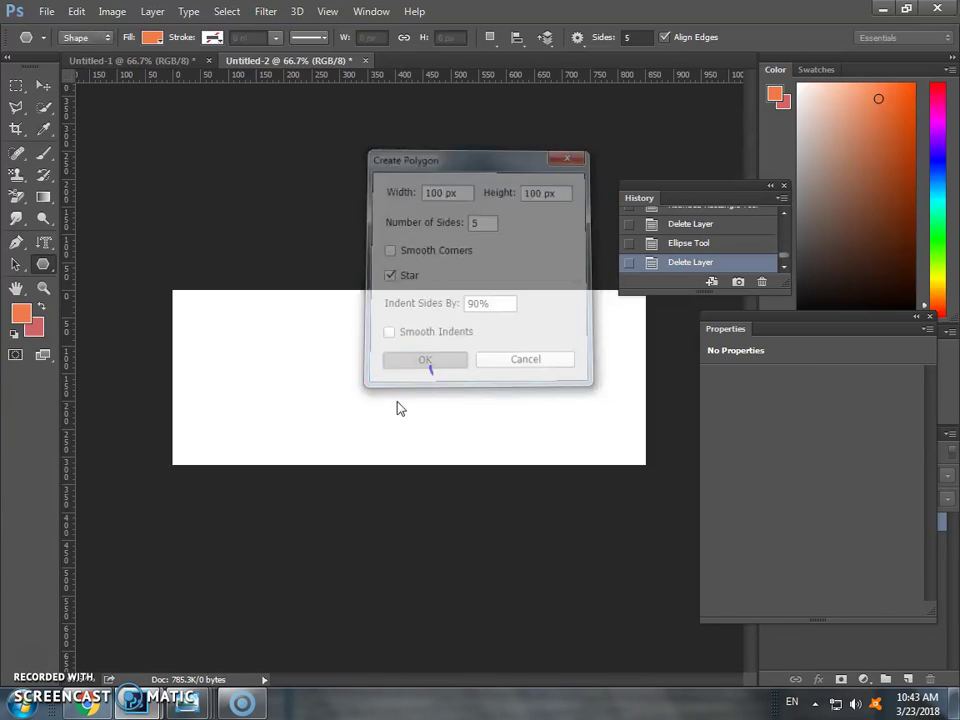
pyautogui.click(317, 336)
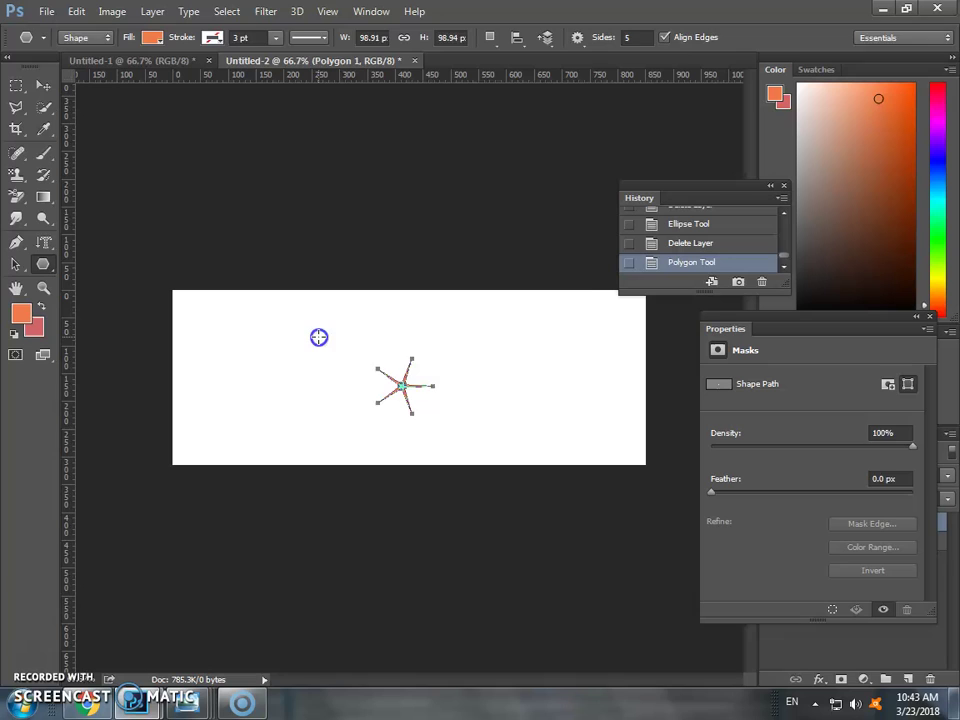
pyautogui.click(387, 275)
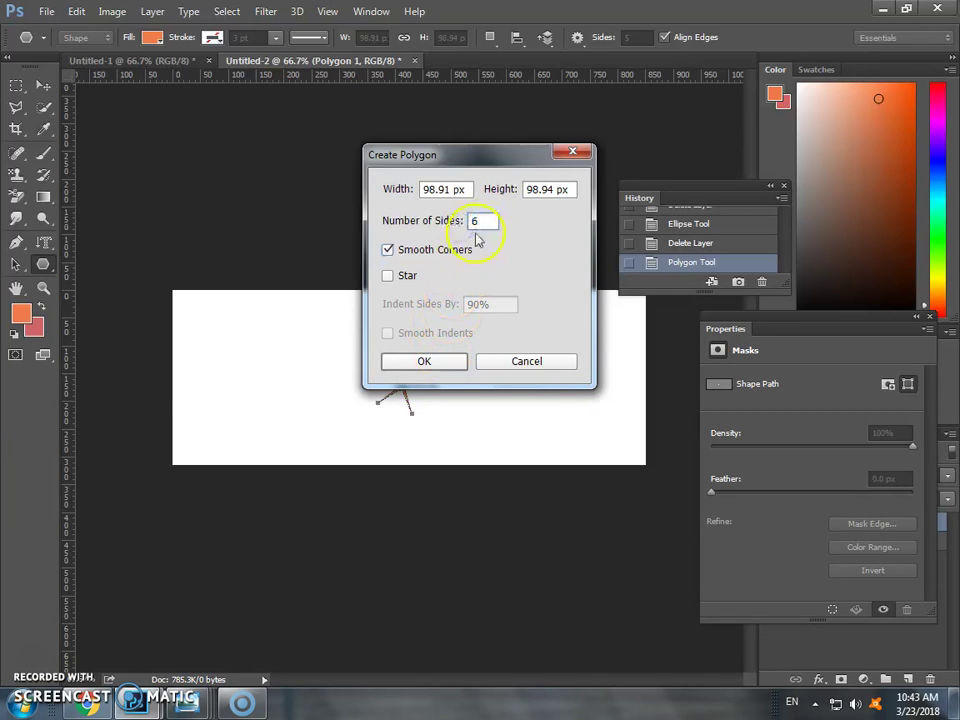
pyautogui.click(441, 360)
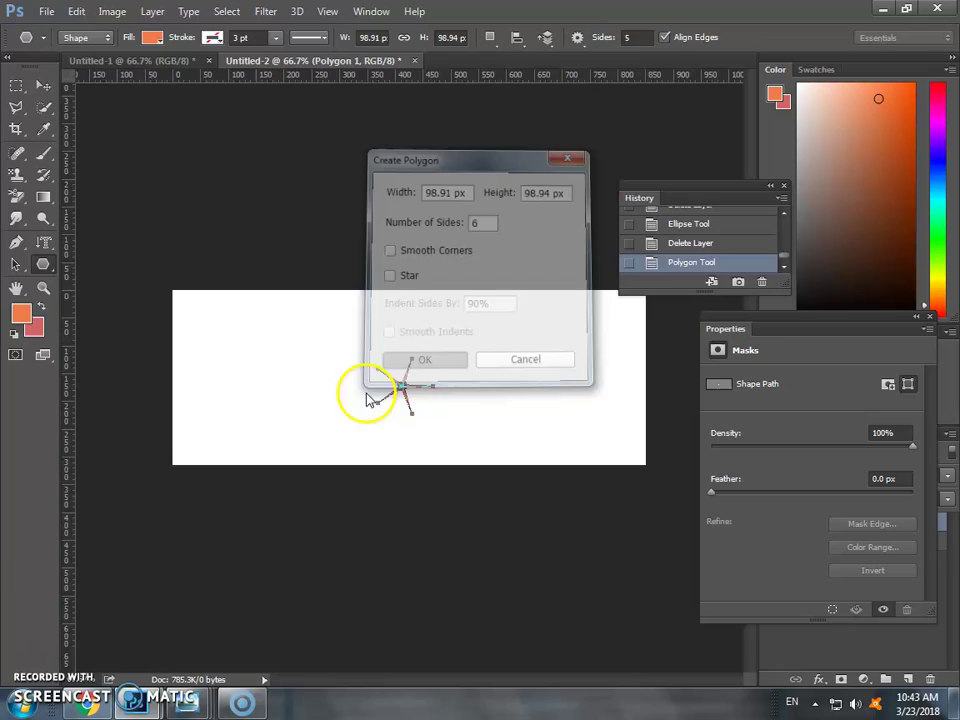
# Add a six-pointed orange star with sides indented by 50%
pyautogui.click(575, 352)
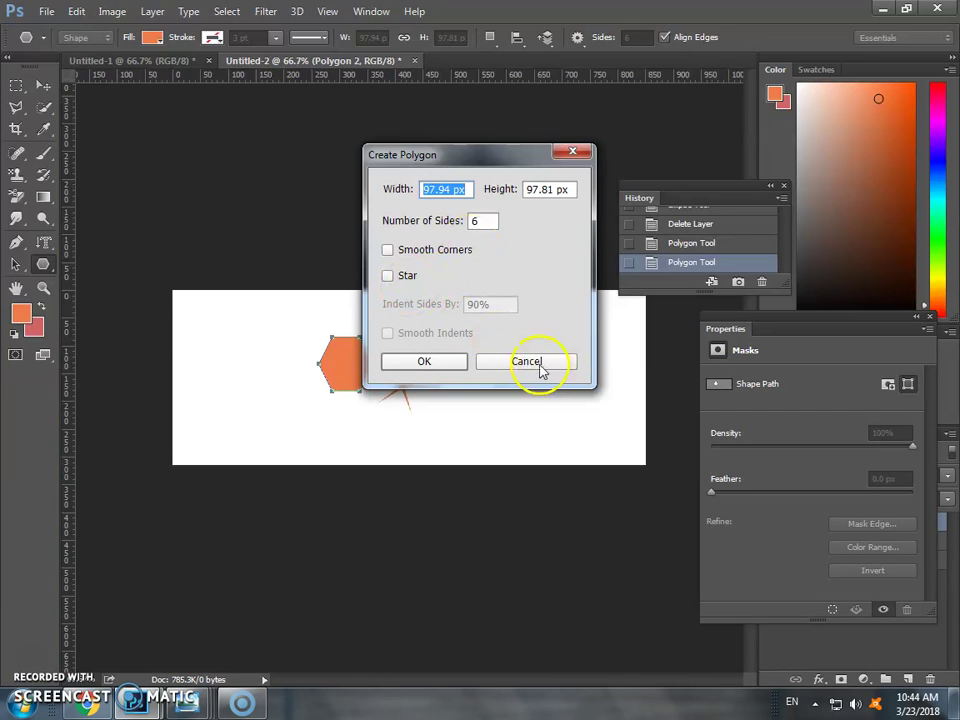
pyautogui.click(398, 276)
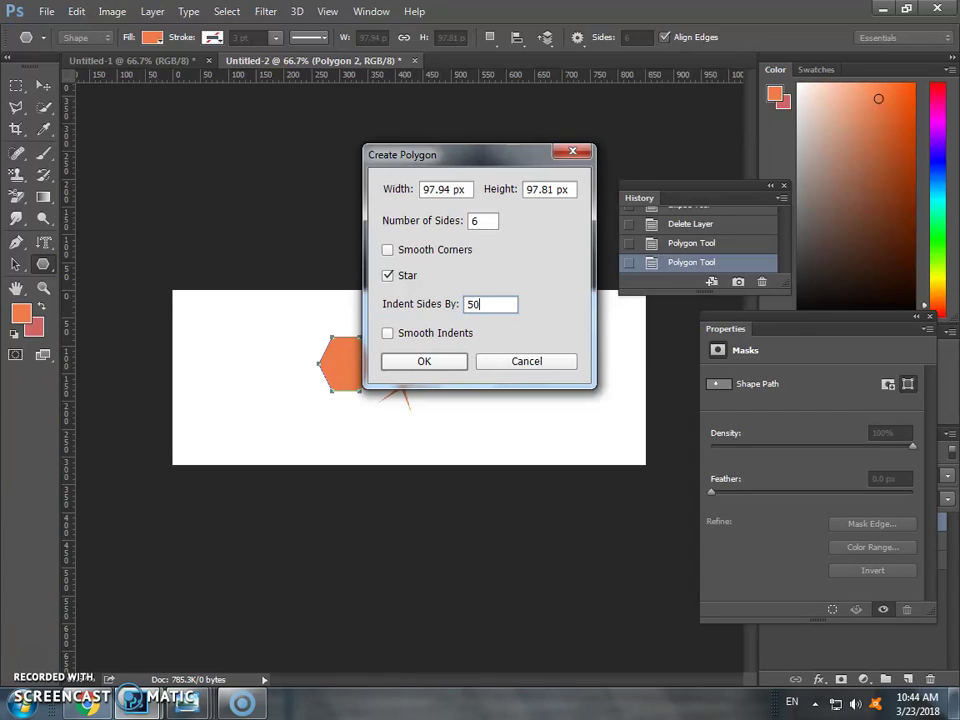
pyautogui.click(459, 366)
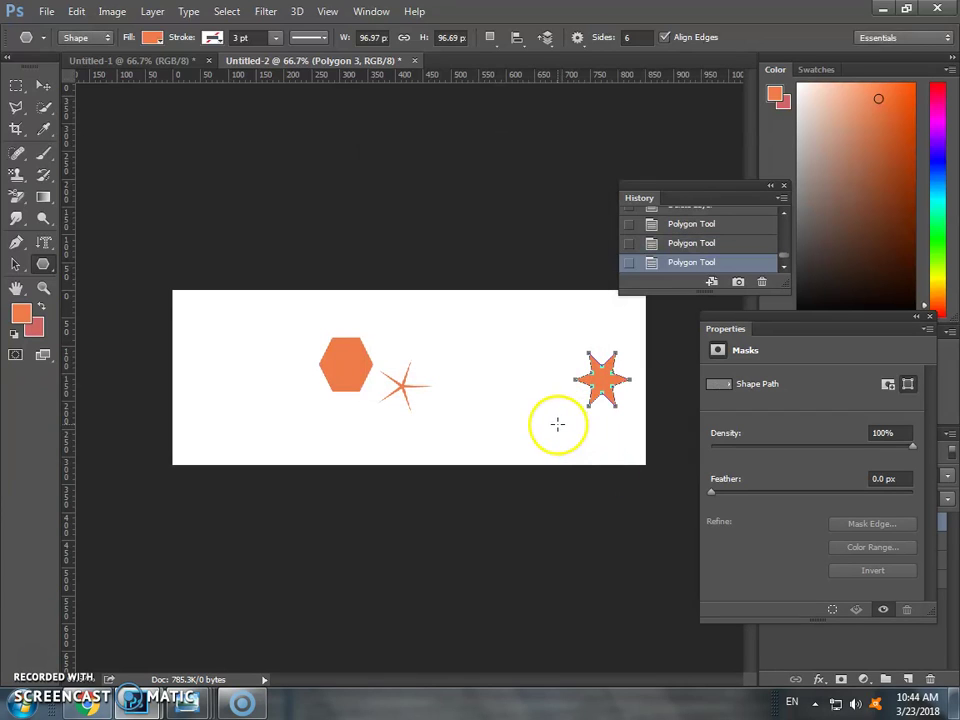
pyautogui.moveTo(598, 382)
pyautogui.mouseDown()
pyautogui.moveTo(589, 396)
pyautogui.moveTo(594, 388)
pyautogui.mouseUp()
# Add another six-pointed star with the indent reduced to 10%
pyautogui.click(499, 395)
pyautogui.click(504, 305)
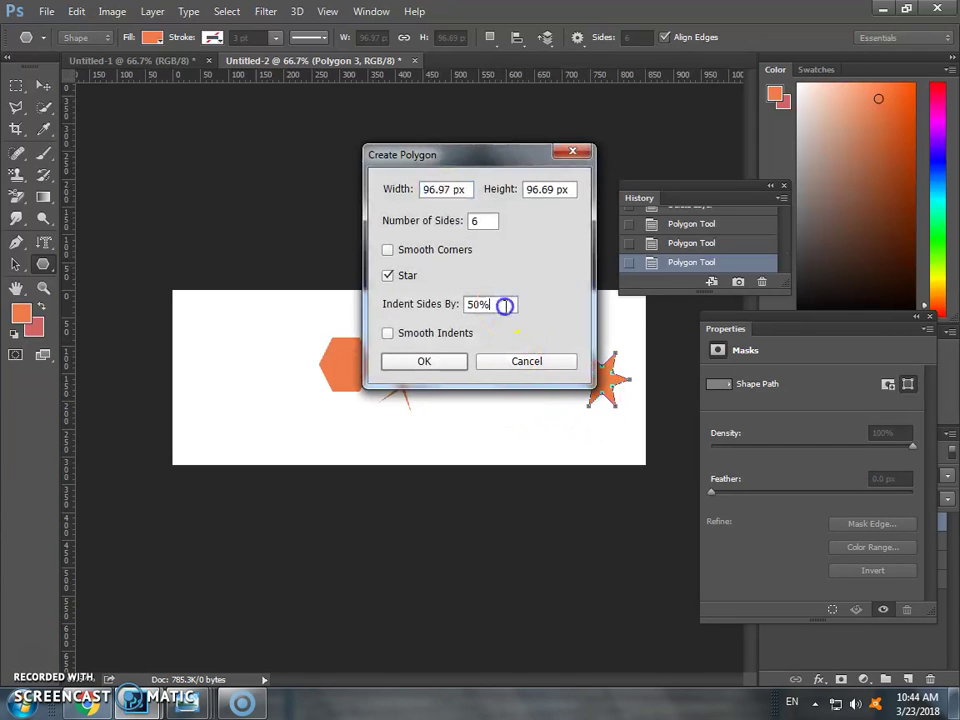
pyautogui.write('10')
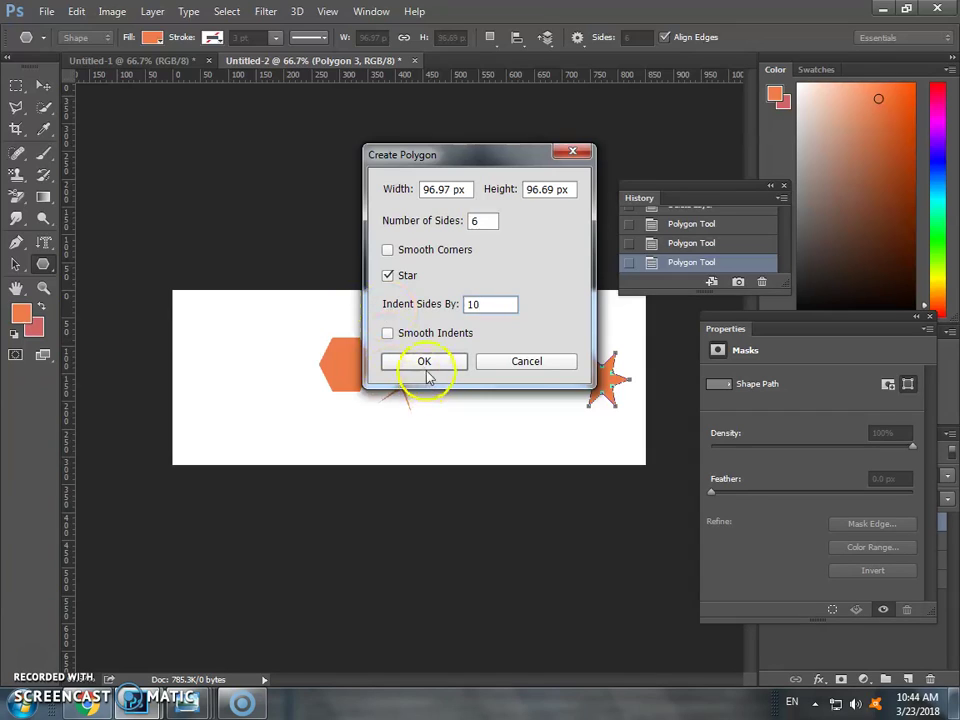
pyautogui.click(425, 362)
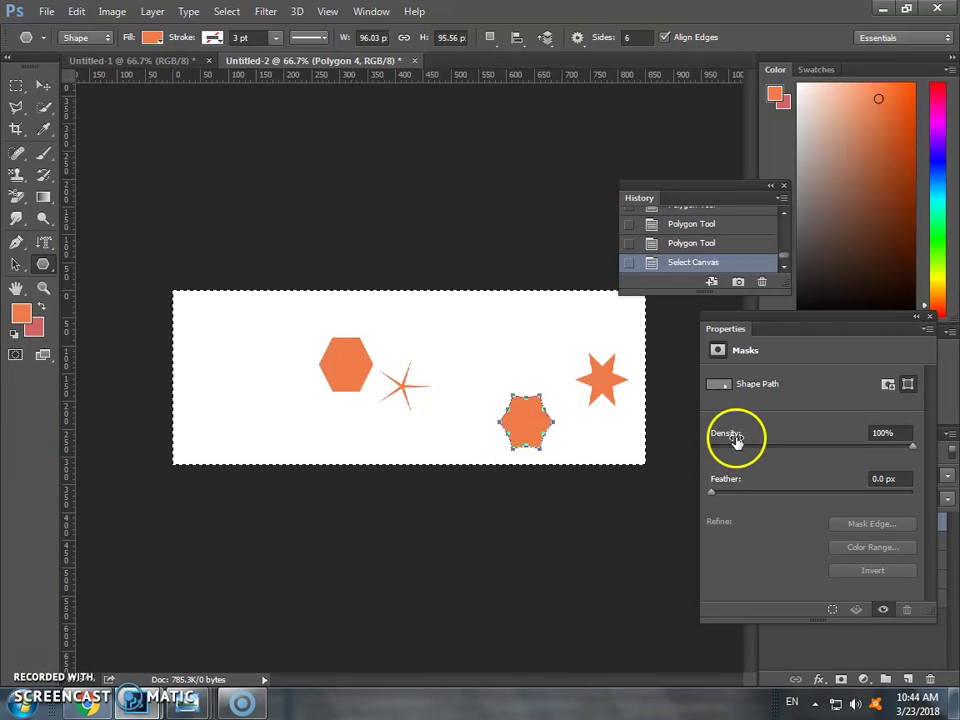
# Close the masks properties, select the Background layer, and revert History to the Untitled-2 snapshot
pyautogui.click(929, 318)
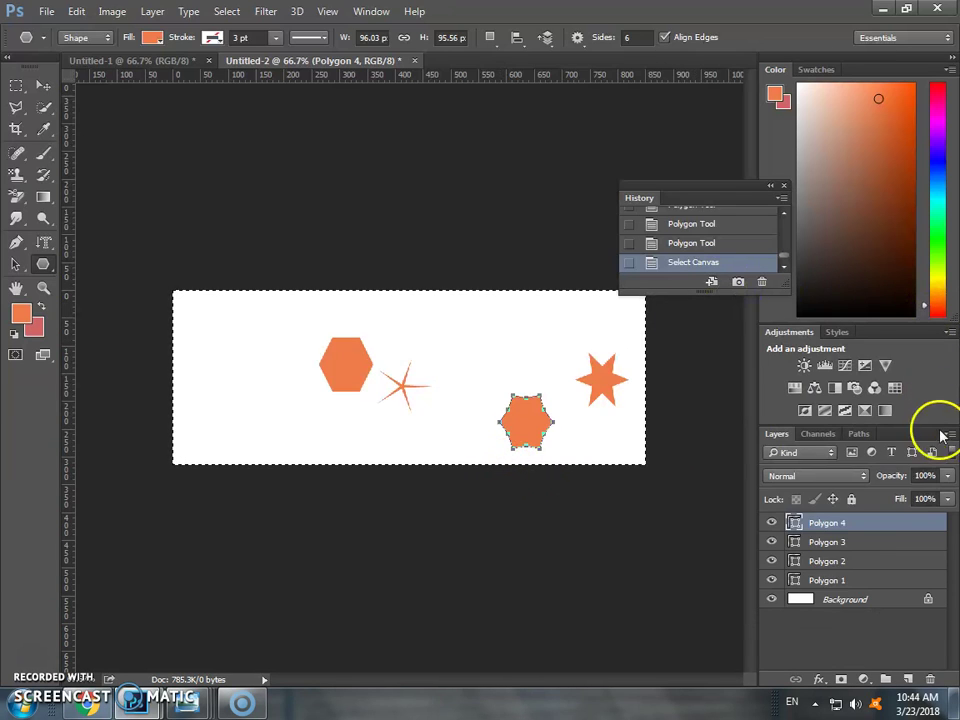
pyautogui.click(817, 599)
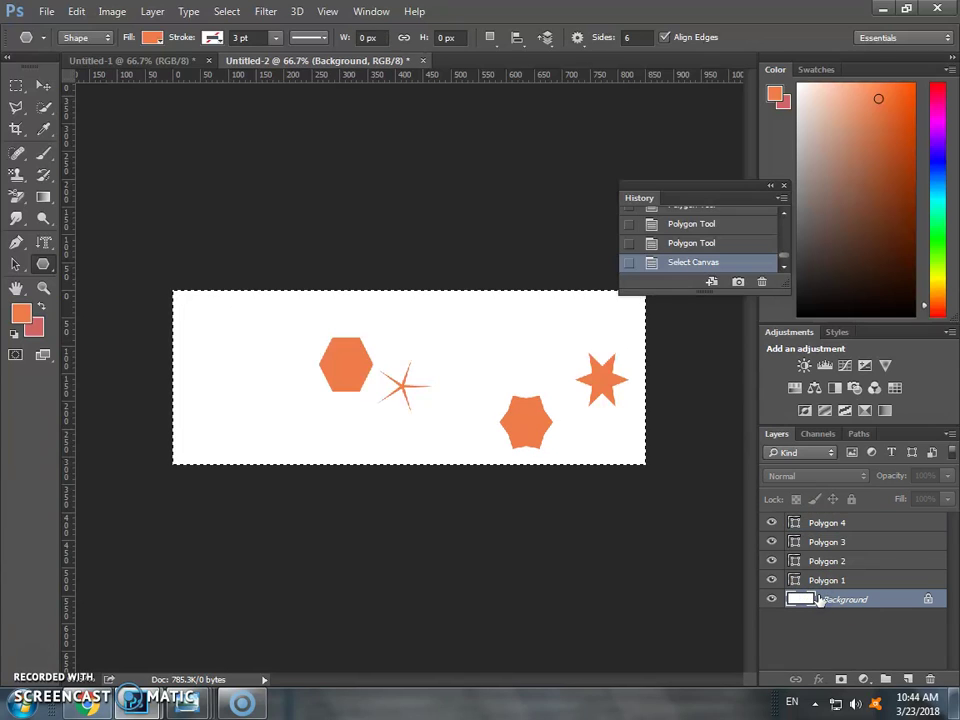
pyautogui.moveTo(784, 256); pyautogui.dragTo(786, 218)
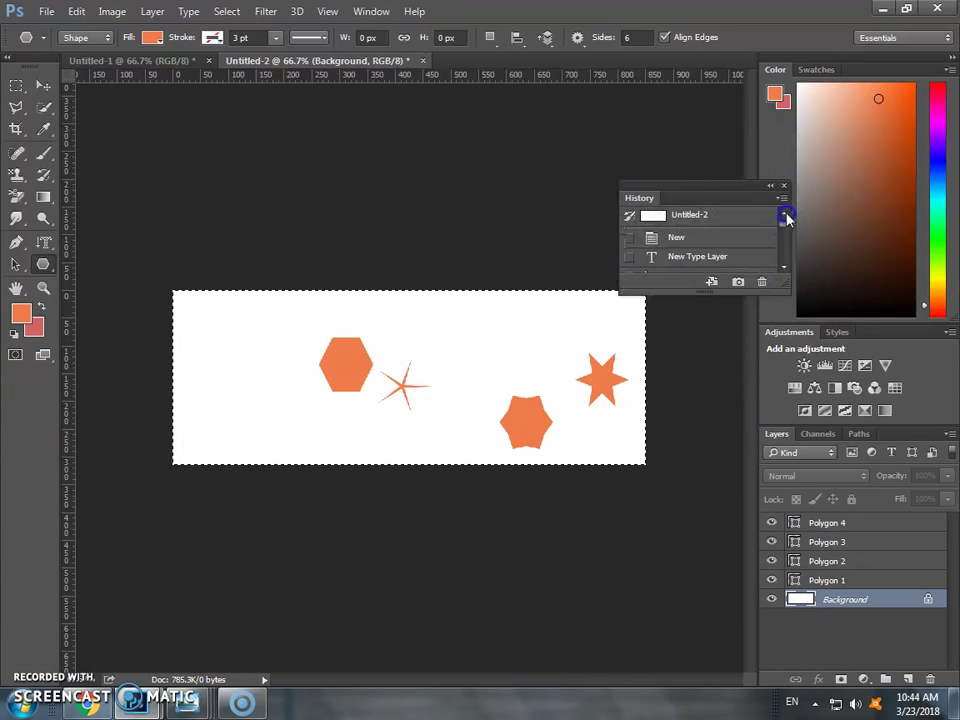
pyautogui.click(720, 214)
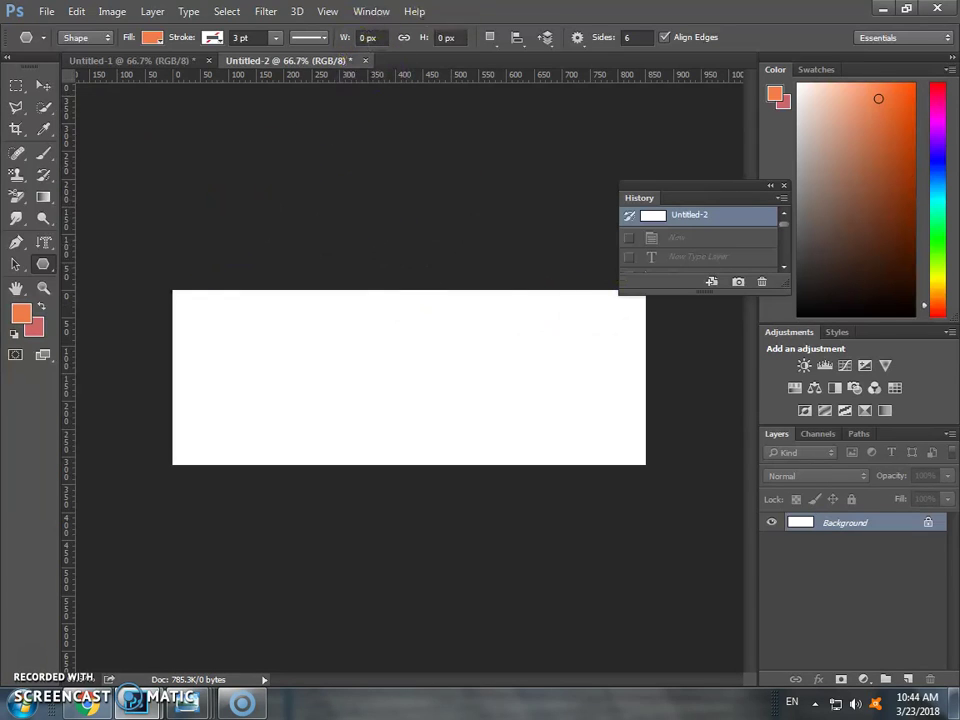
pyautogui.click(371, 11)
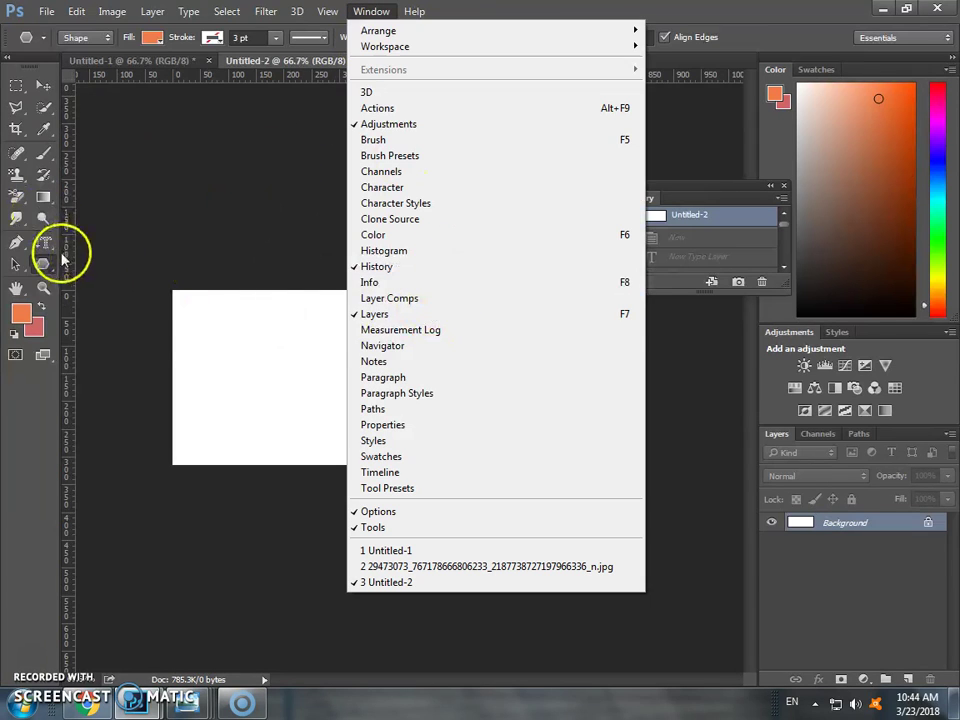
pyautogui.click(43, 263)
pyautogui.rightClick(43, 263)
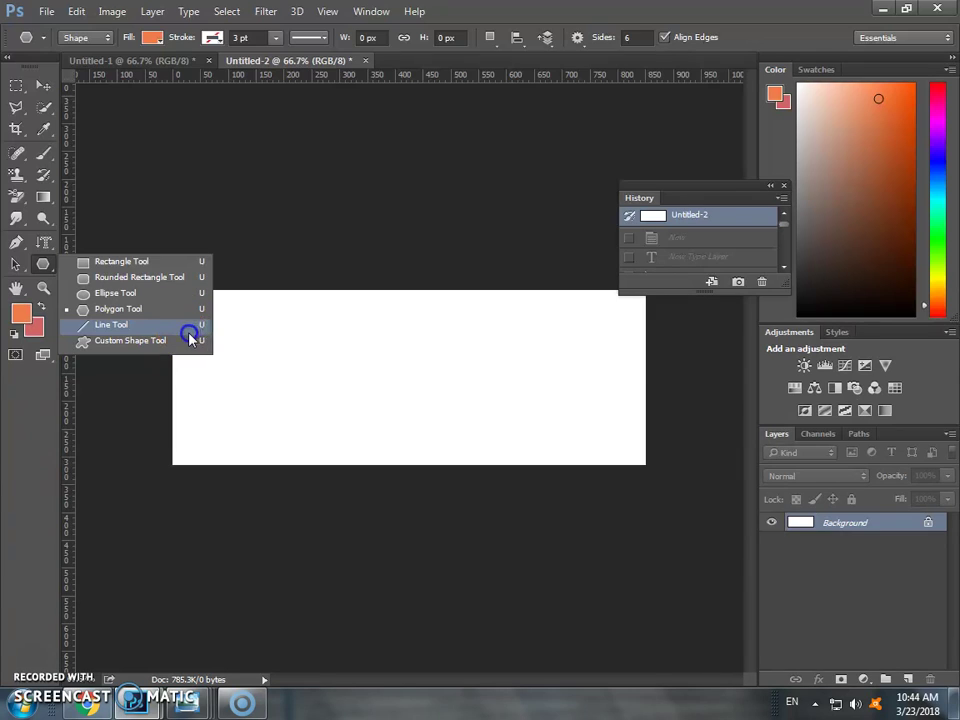
pyautogui.click(189, 330)
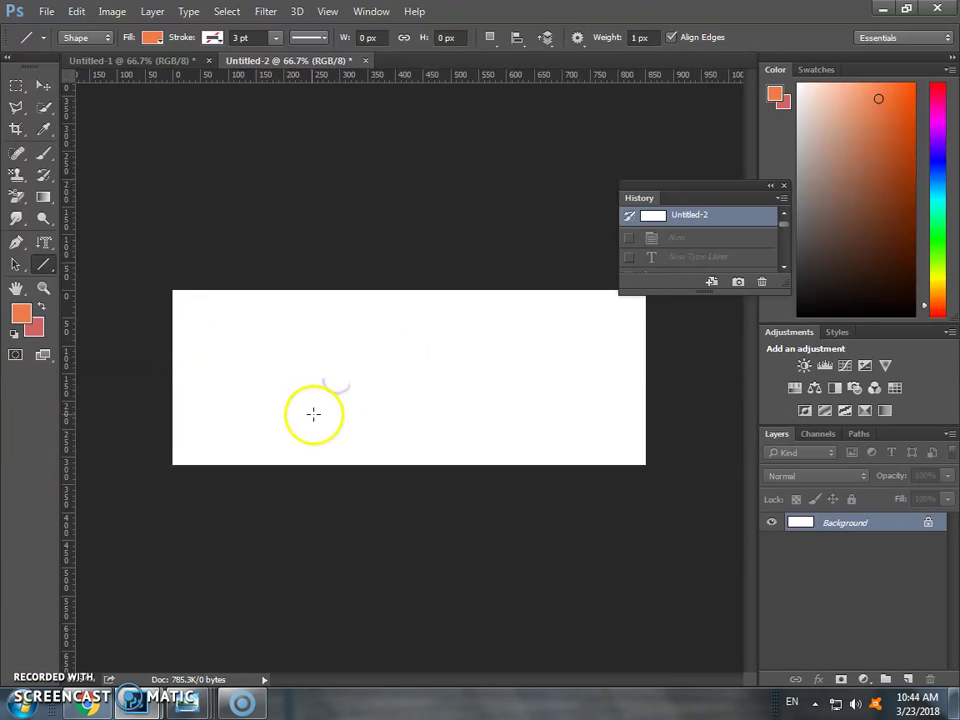
pyautogui.moveTo(319, 410); pyautogui.dragTo(397, 367)
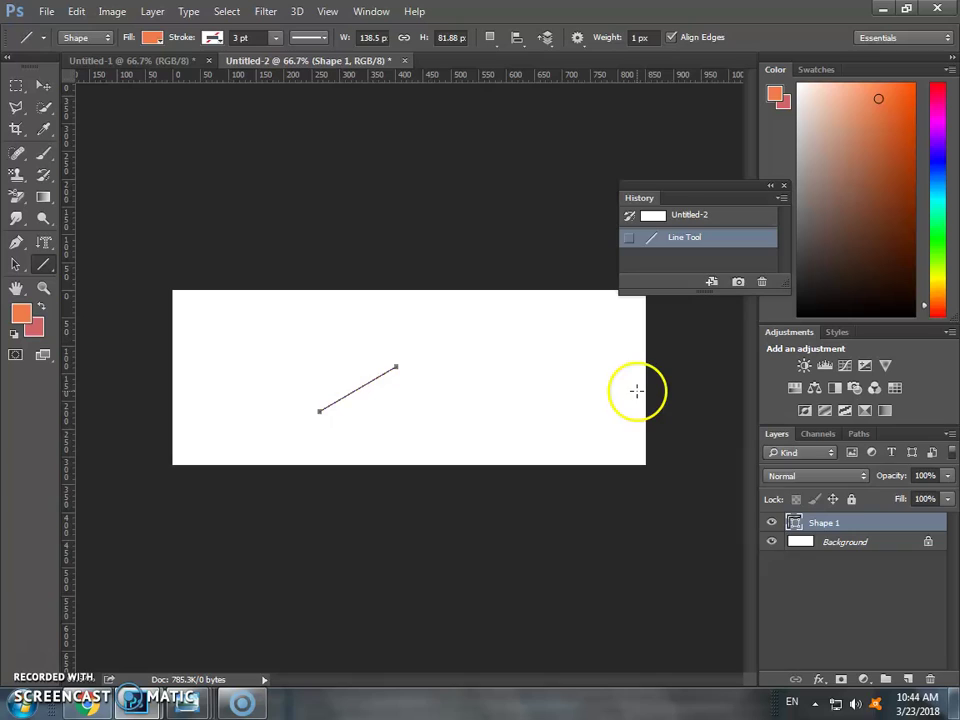
pyautogui.press('Delete')
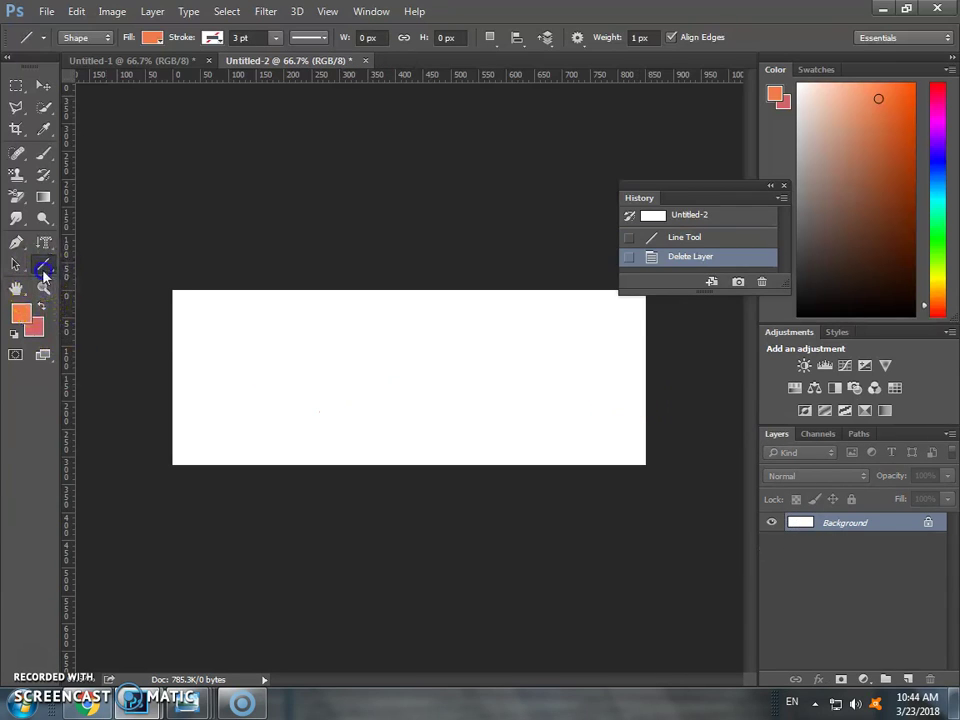
pyautogui.rightClick(43, 268)
# With the Custom Shape Tool, draw a dog shape in the banner centre and a cat beside it
pyautogui.click(125, 340)
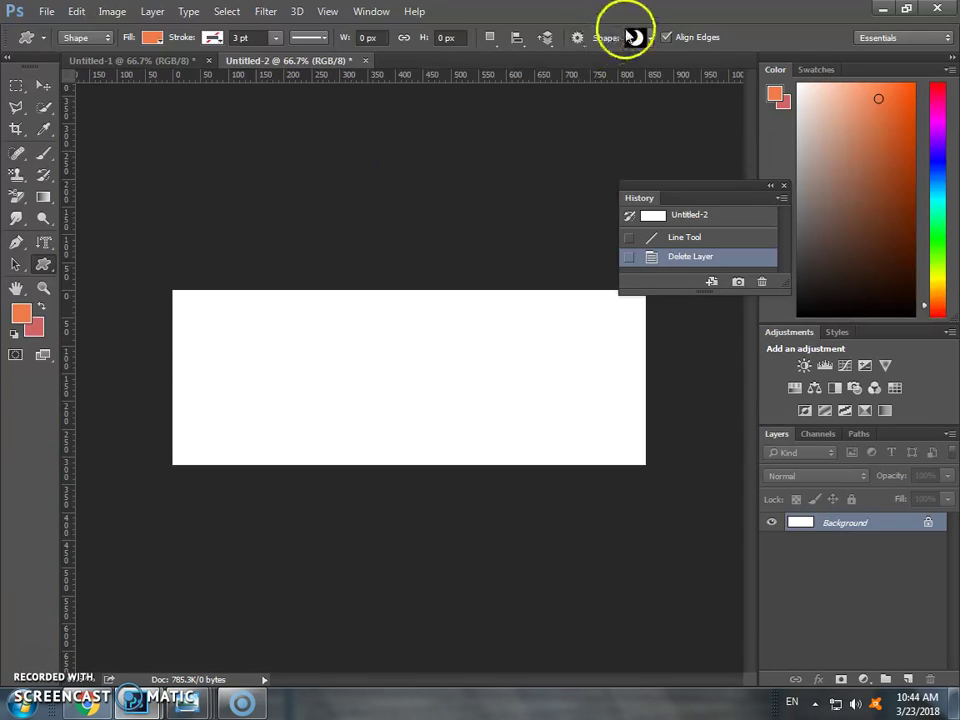
pyautogui.click(650, 42)
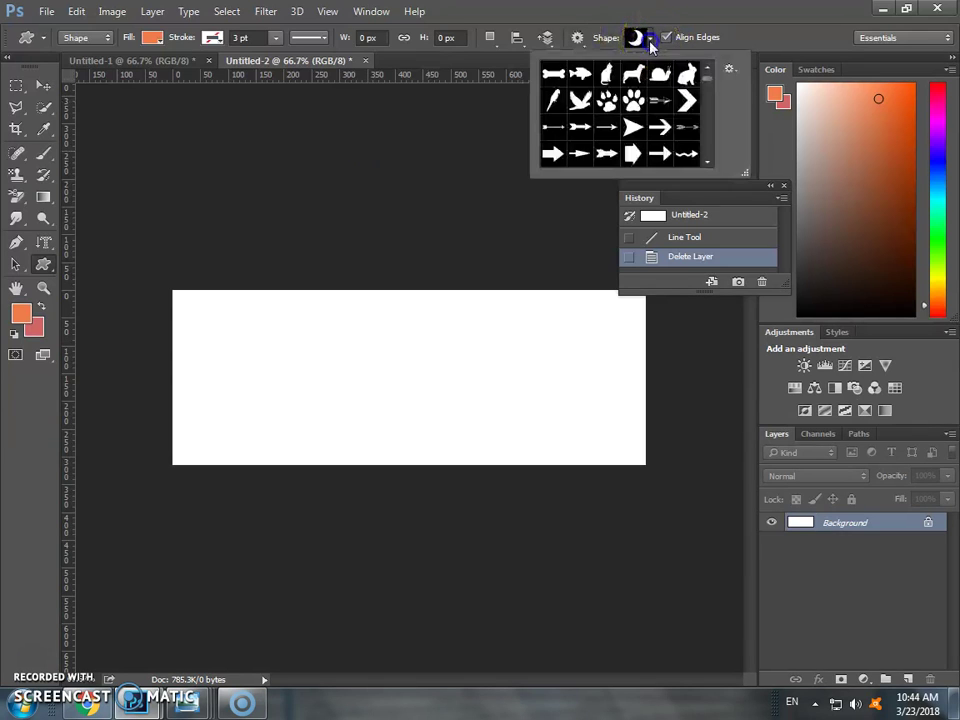
pyautogui.click(634, 75)
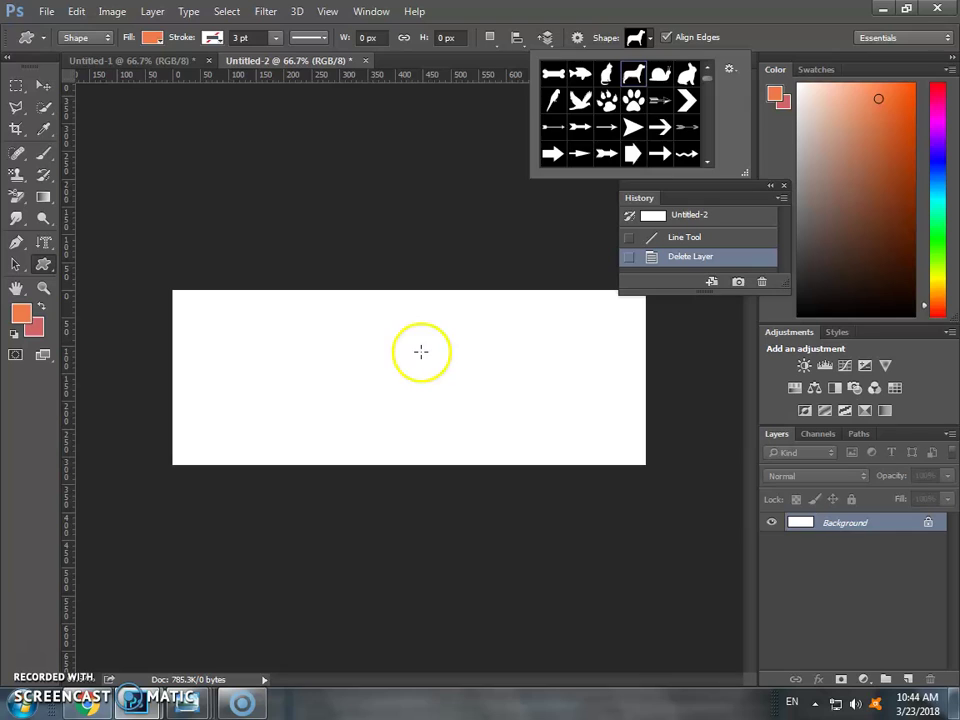
pyautogui.moveTo(384, 360); pyautogui.dragTo(455, 424)
pyautogui.click(650, 42)
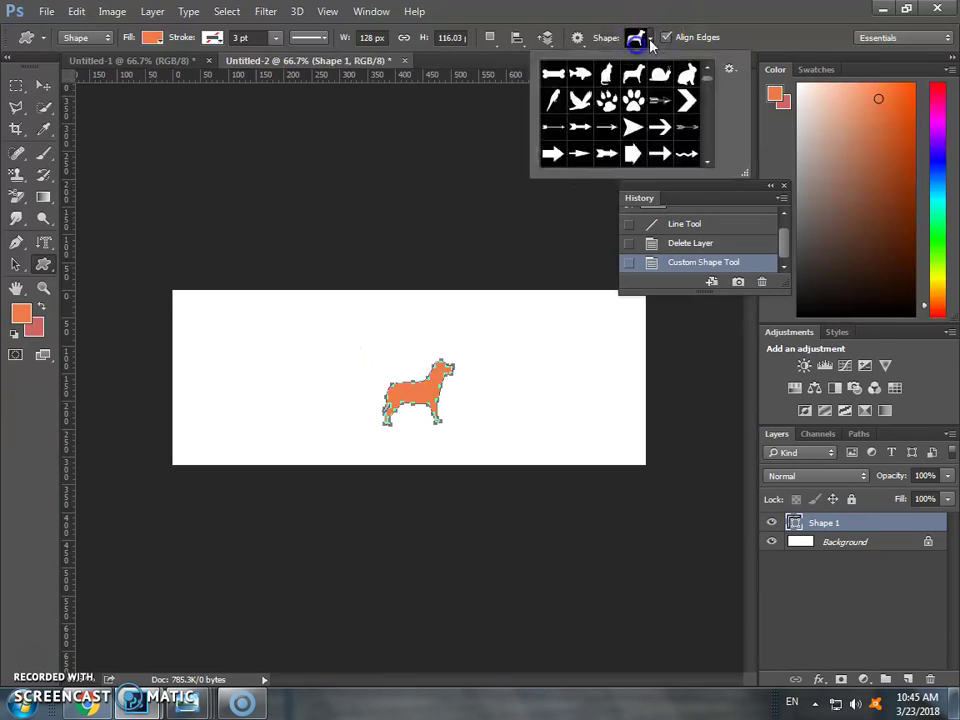
pyautogui.moveTo(477, 380); pyautogui.dragTo(530, 442)
# Draw a flying bird at the banner's upper left and a small chevron above the cat
pyautogui.click(648, 40)
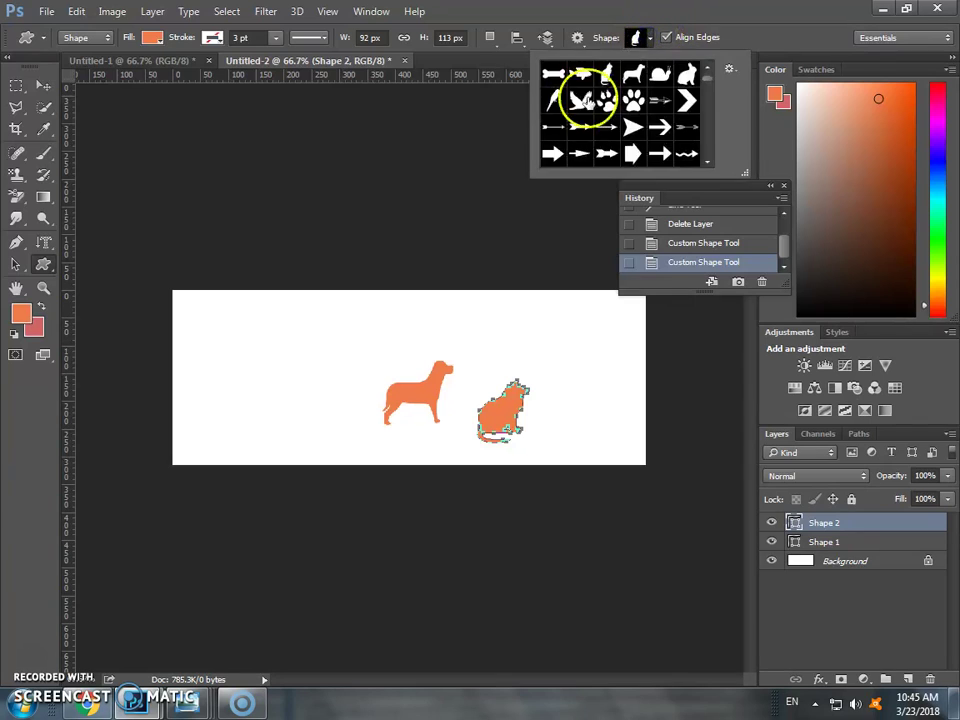
pyautogui.click(576, 97)
pyautogui.click(232, 242)
pyautogui.moveTo(298, 325); pyautogui.dragTo(350, 380)
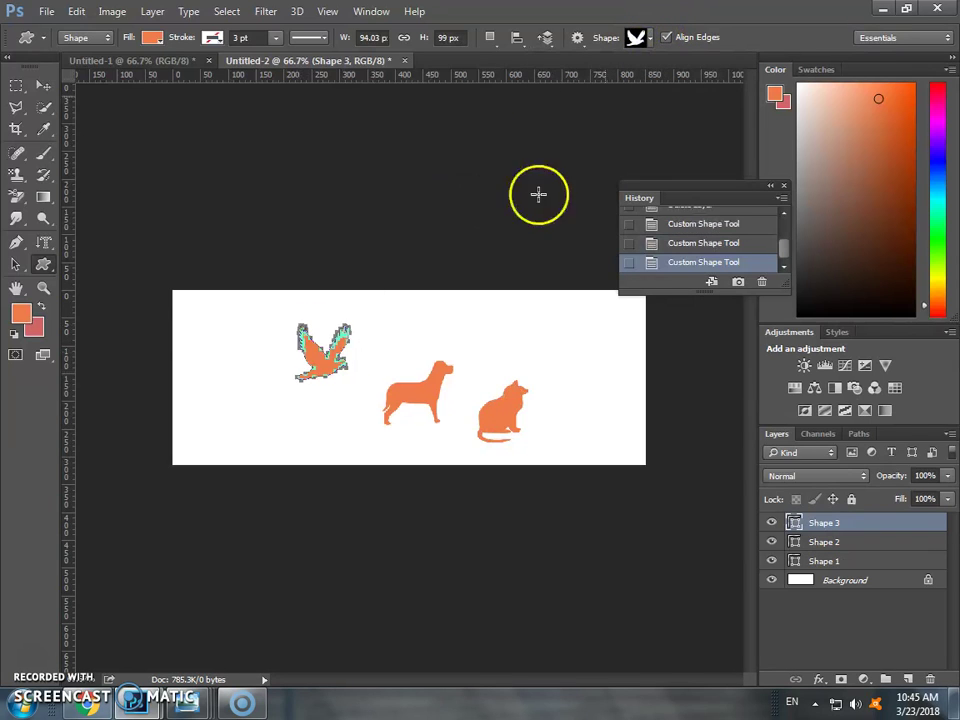
pyautogui.click(648, 40)
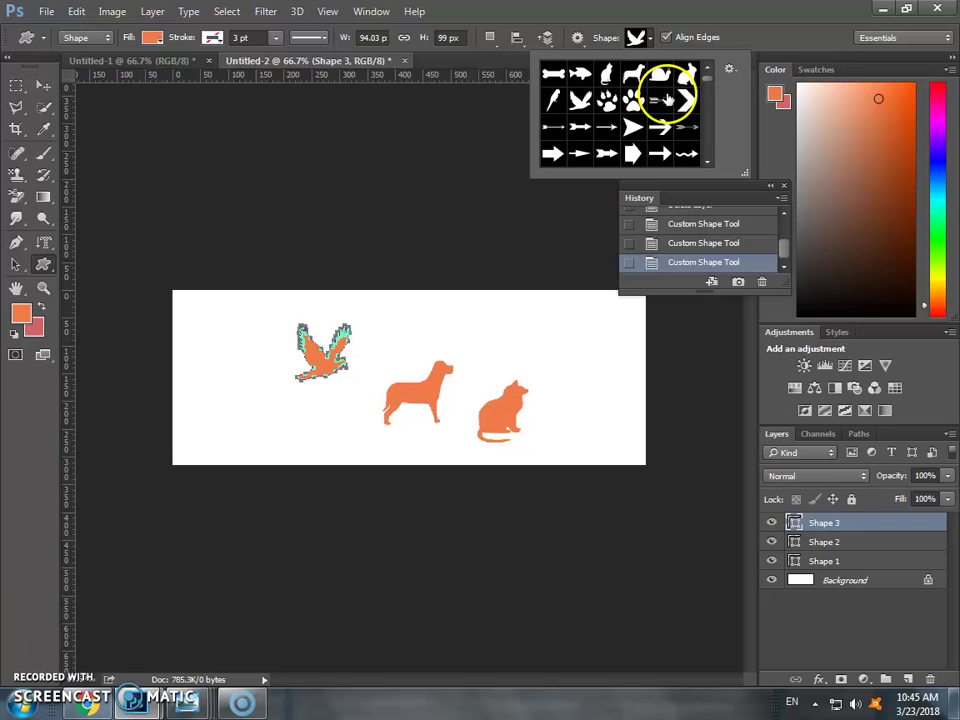
pyautogui.click(497, 351)
pyautogui.moveTo(497, 351); pyautogui.dragTo(517, 372)
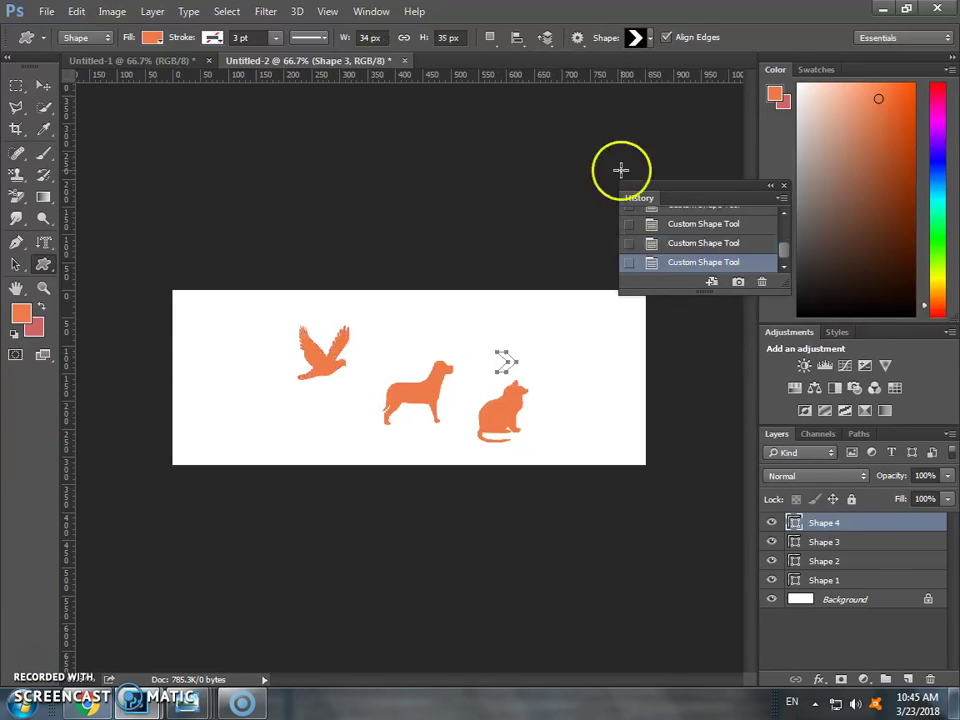
# Find the globe in the shape picker and draw it right of the chevron
pyautogui.click(647, 40)
pyautogui.scroll(-6, 684, 106)
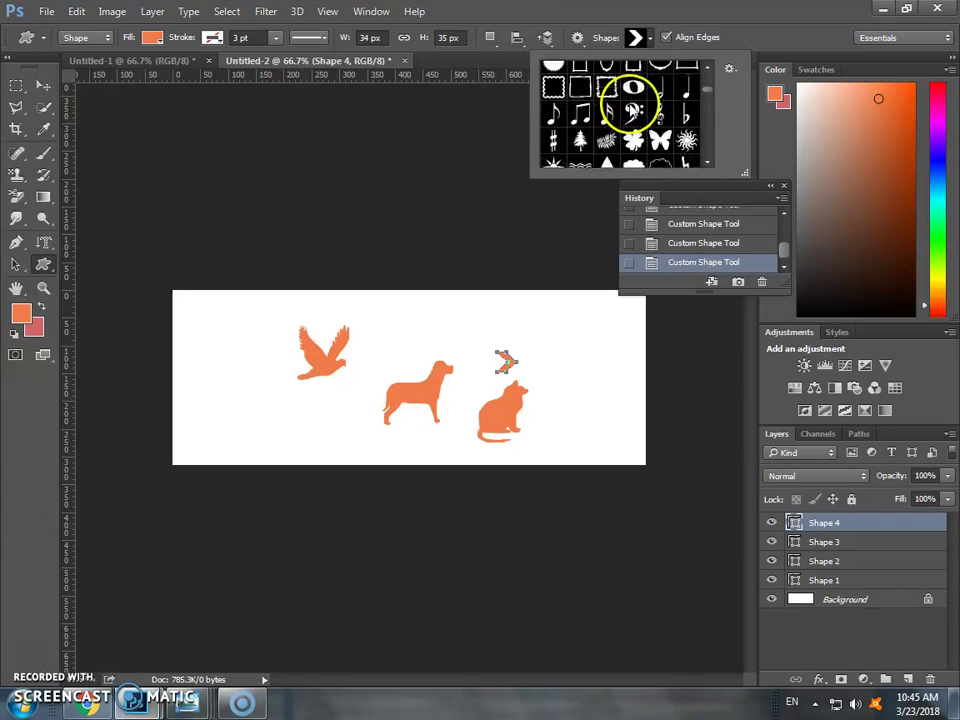
pyautogui.scroll(-8, 638, 150)
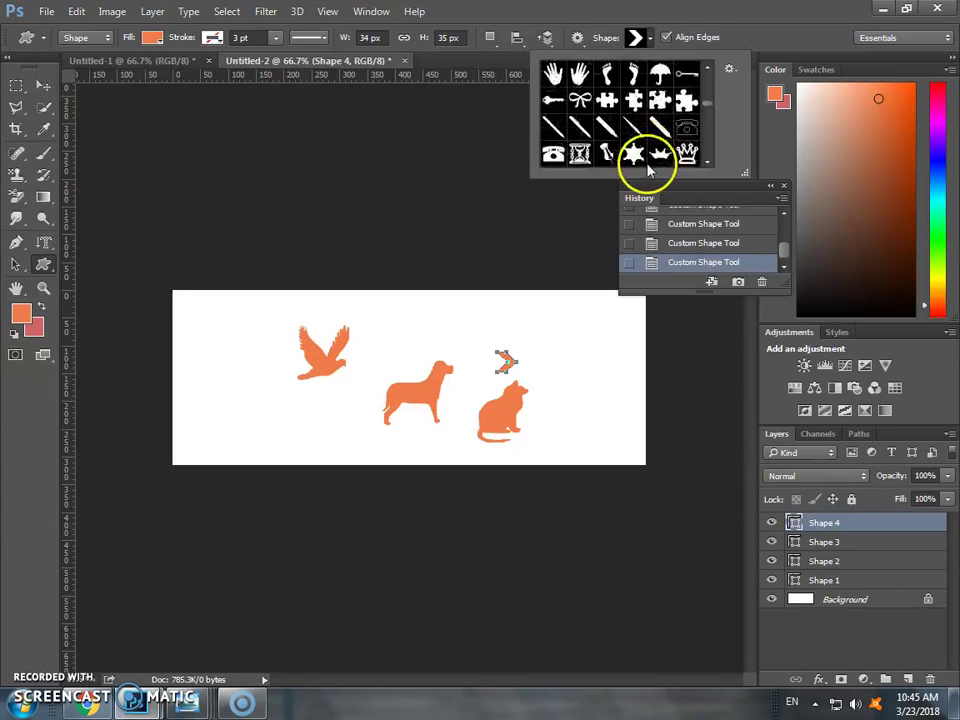
pyautogui.scroll(-10, 643, 168)
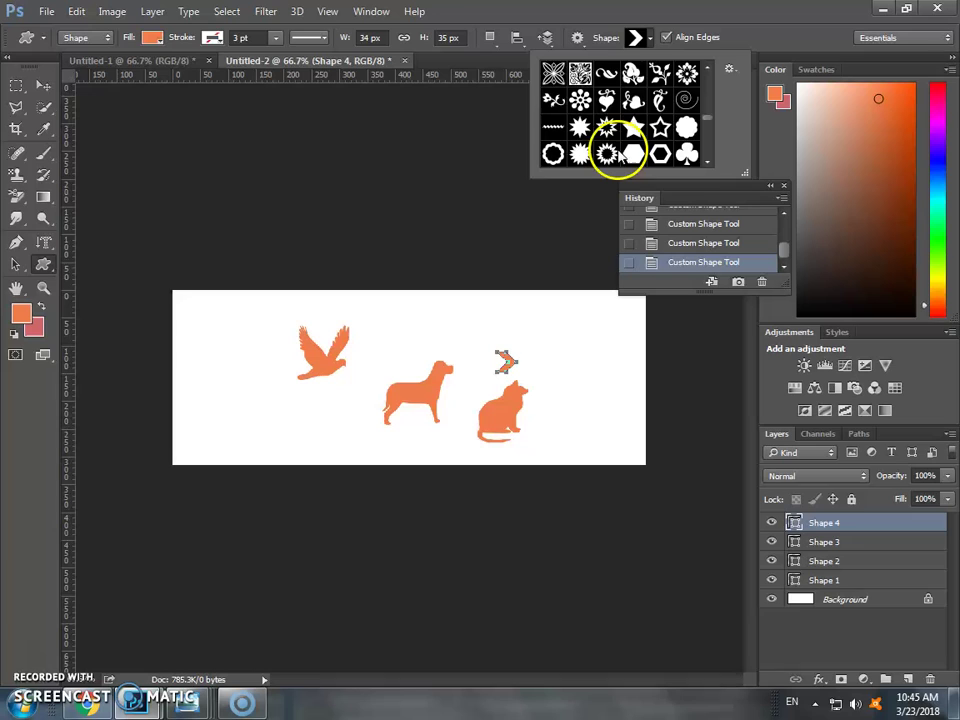
pyautogui.scroll(-2, 619, 152)
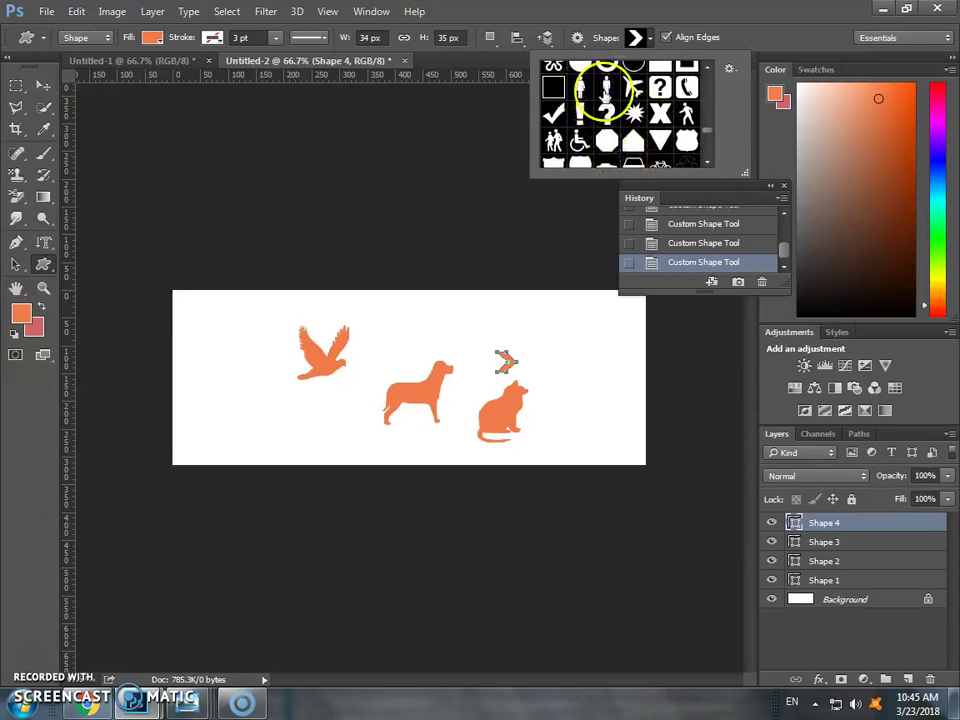
pyautogui.scroll(-2, 600, 100)
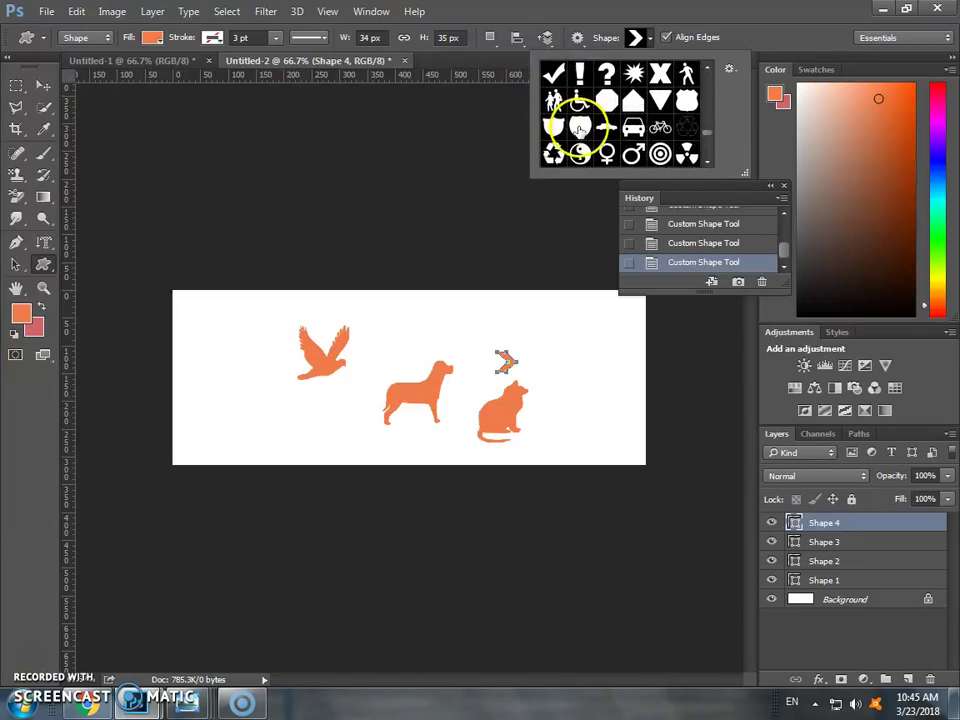
pyautogui.scroll(-2, 578, 130)
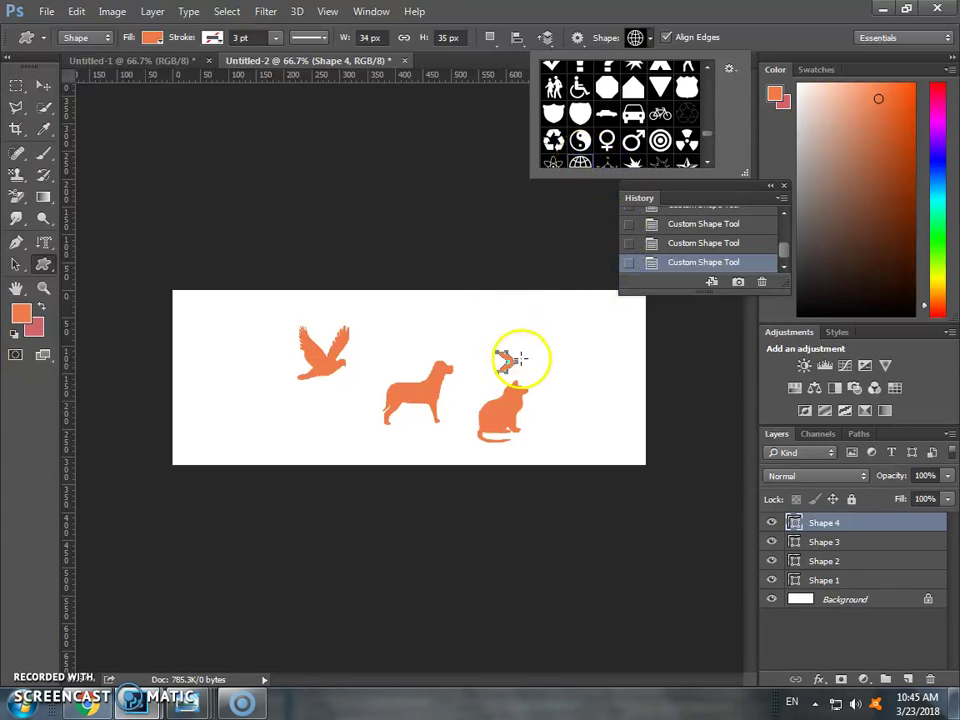
pyautogui.moveTo(529, 339); pyautogui.dragTo(573, 379)
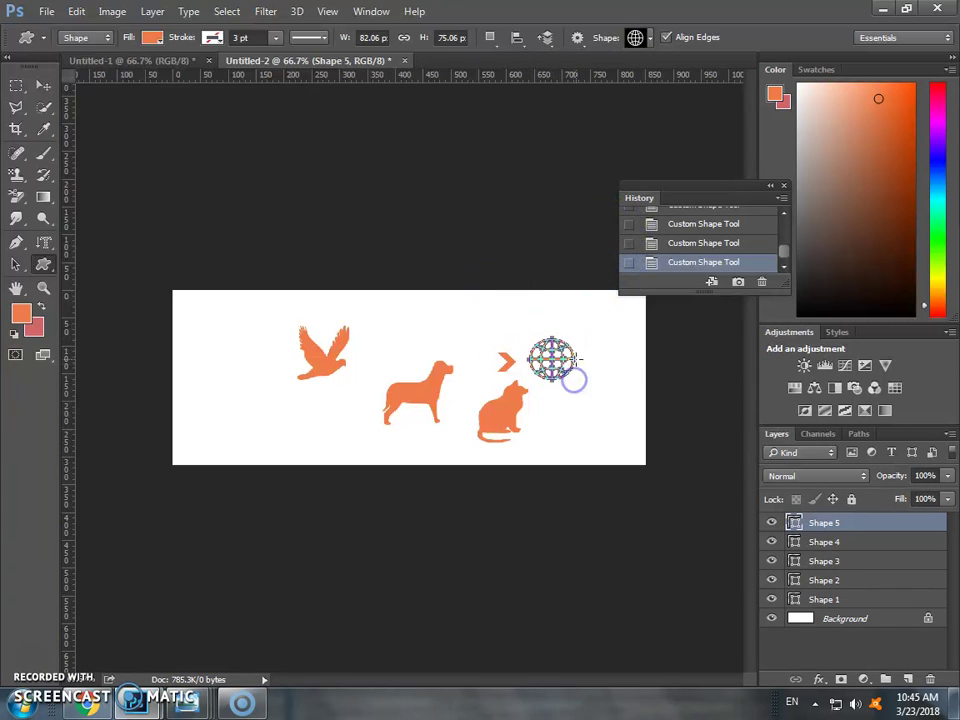
# Switch to the Move tool and revert History to the Untitled-2 snapshot, removing all custom shapes
pyautogui.click(43, 85)
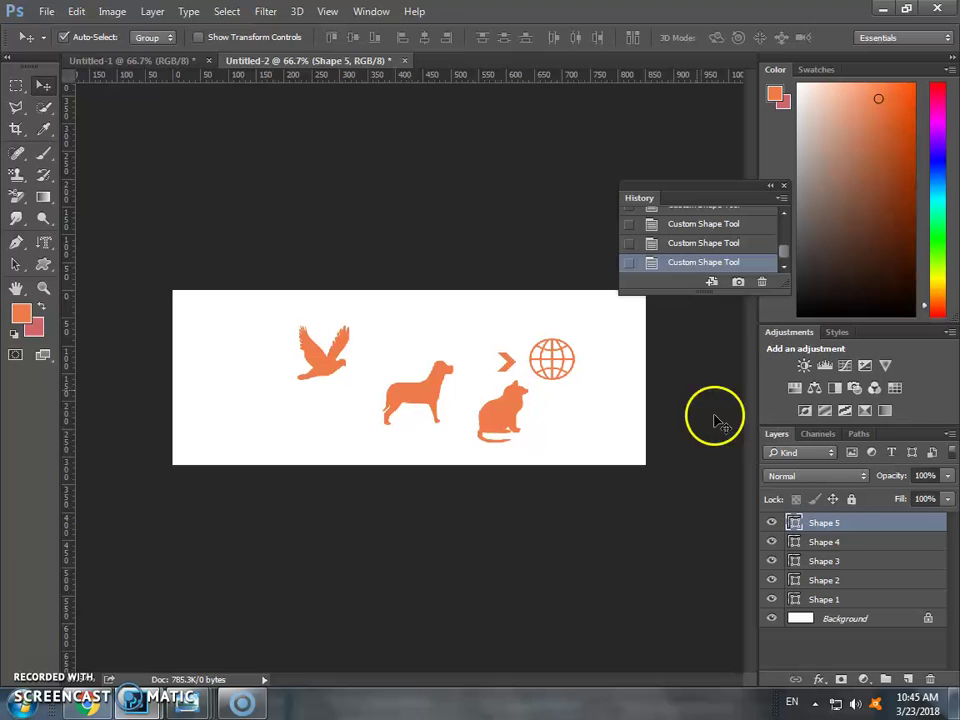
pyautogui.moveTo(786, 260); pyautogui.dragTo(783, 228)
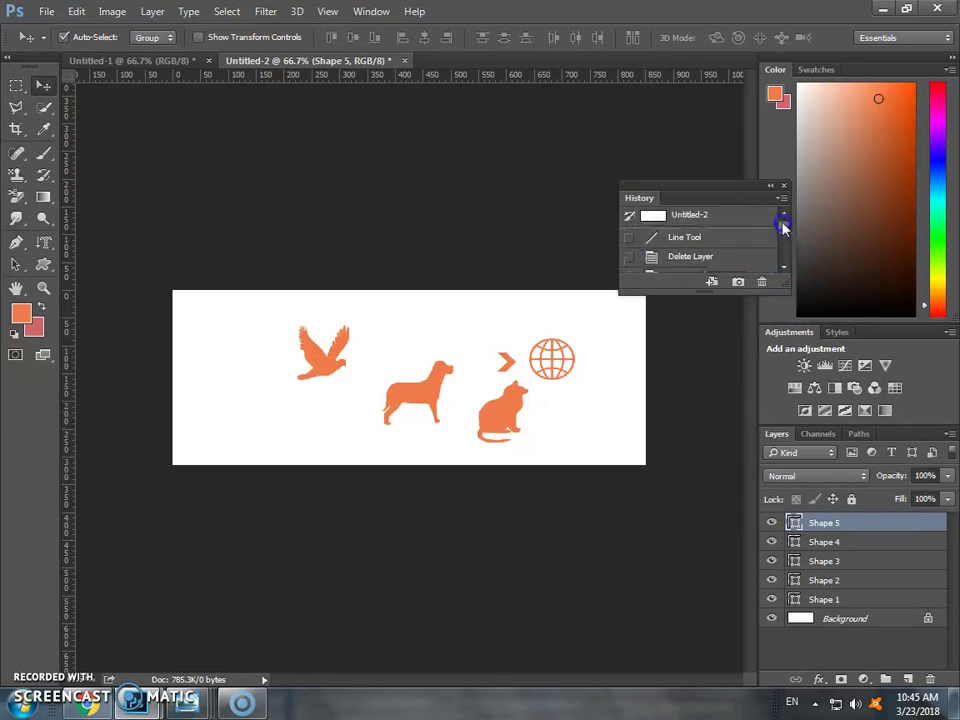
pyautogui.click(757, 219)
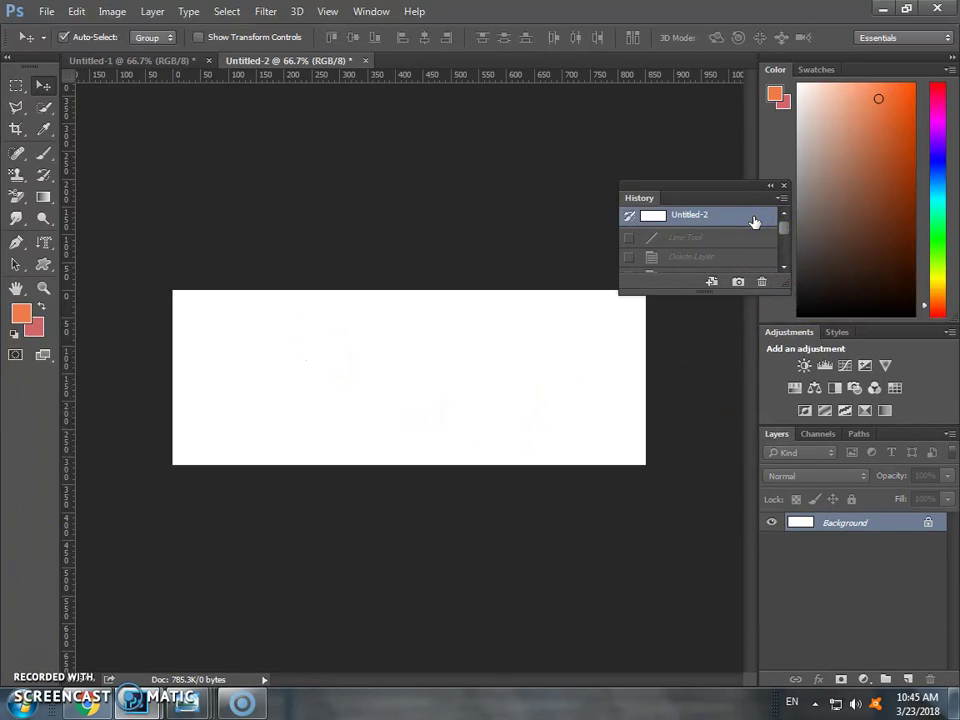